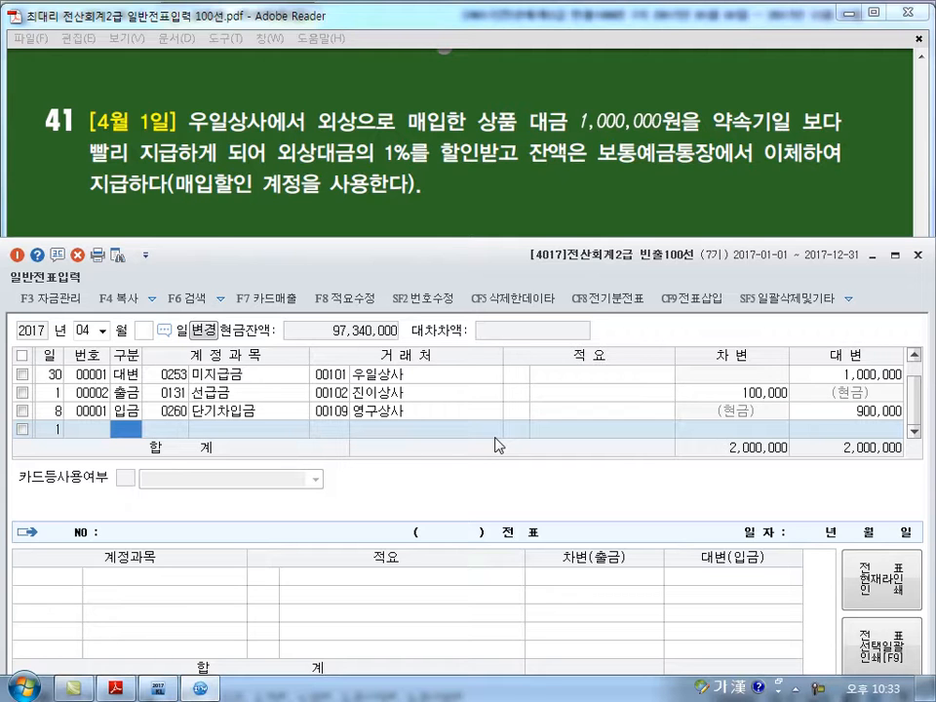
Step: Enter the April 1 debit line for 외상매입금 (251) with vendor 우일상사 (101) and amount 1,000,000
type("3")
key("Return")
type("251")
key("Return")
type("10")
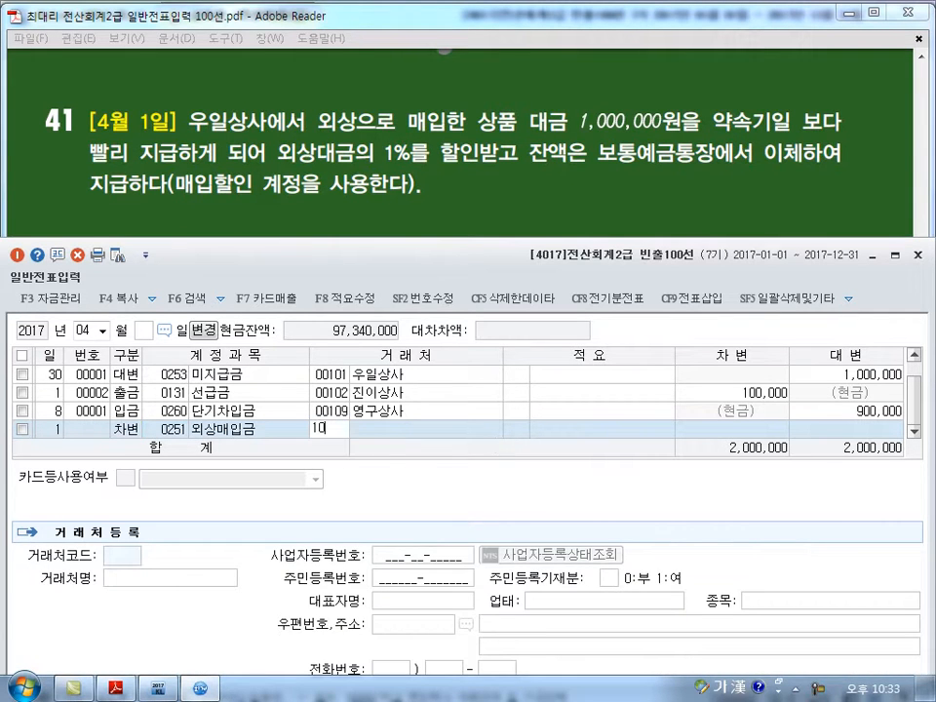
type("101")
key("Return")
key("Return")
type("1000000")
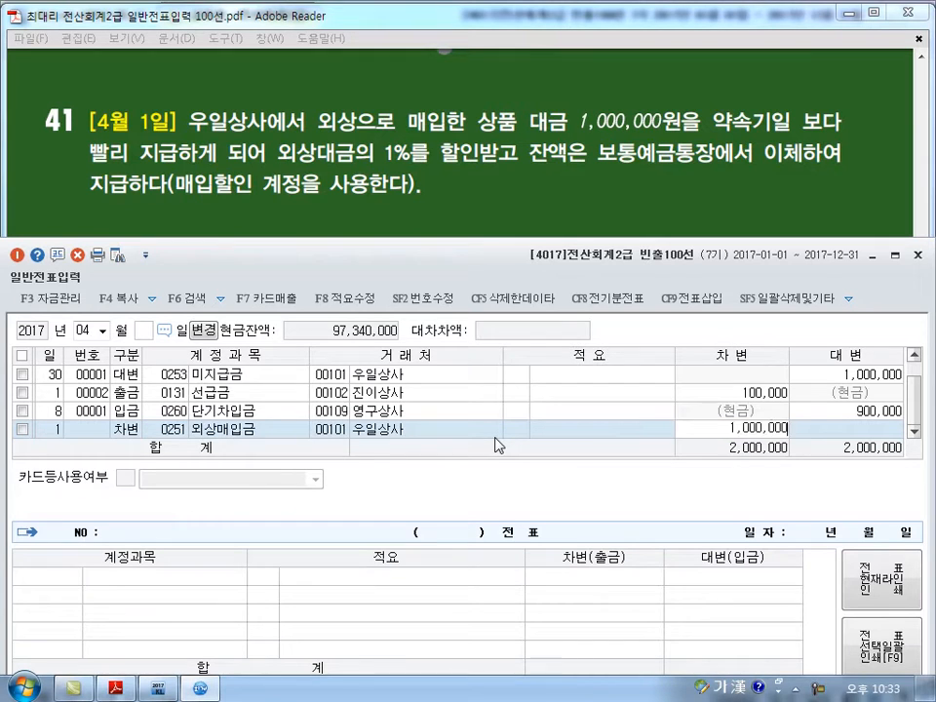
key("Return")
Step: Add an April 1 credit line for the 상품 매입할인 account (0148) with an amount of 10,000
type("4")
key("Return")
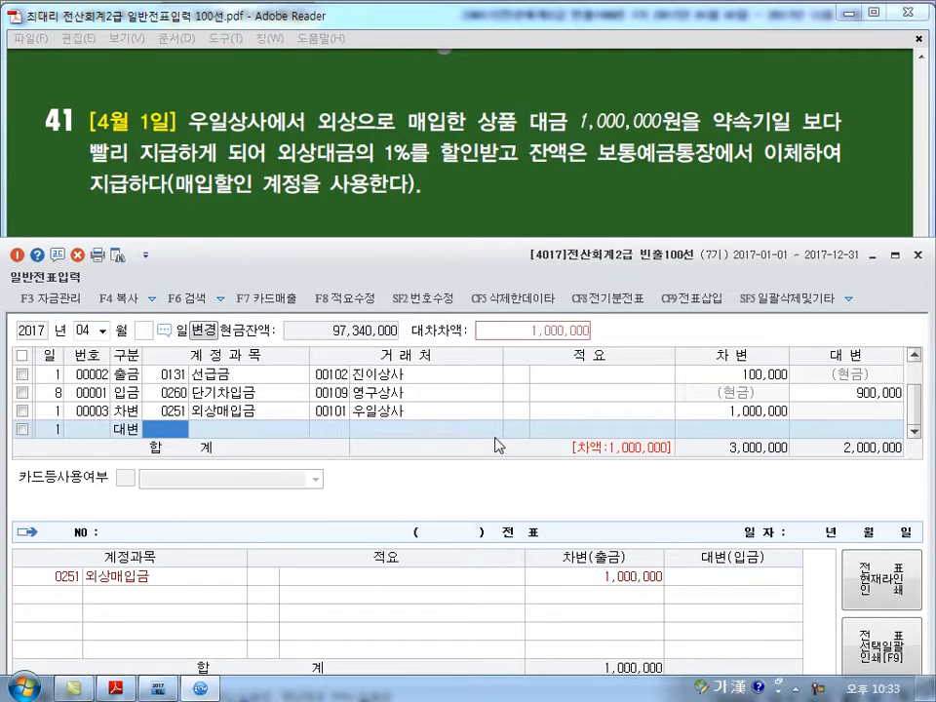
type("매입할")
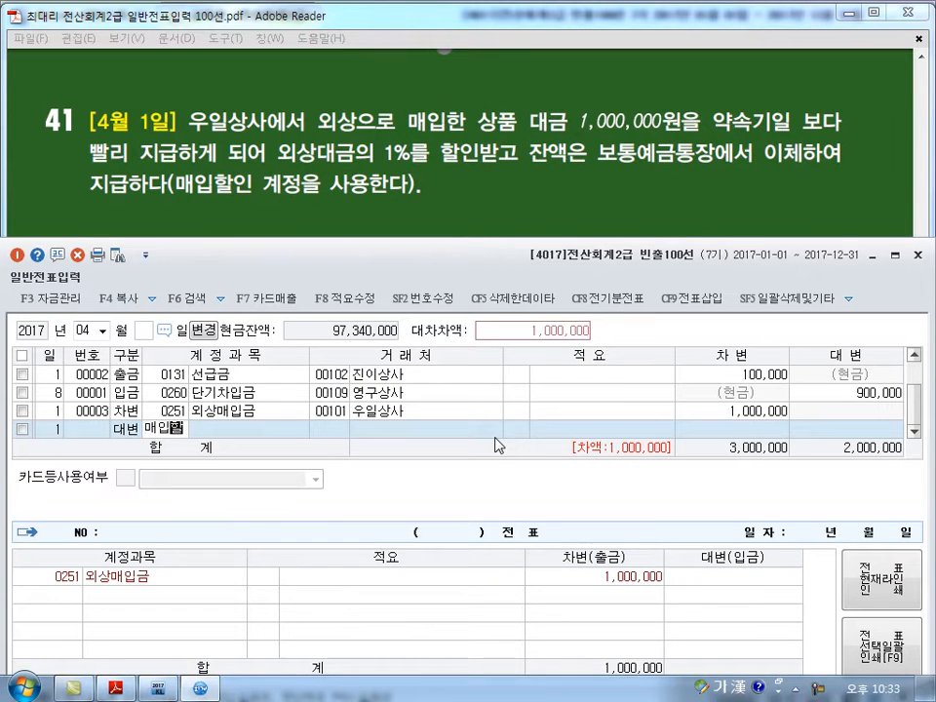
key("Return")
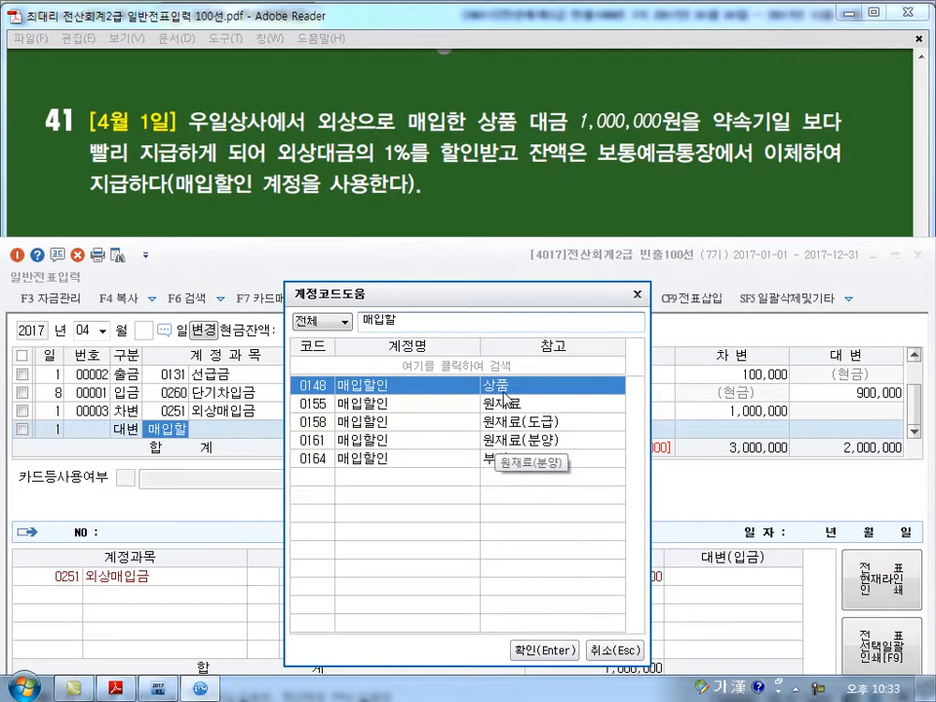
left_click(534, 651)
key("Return")
key("Return")
key("Return")
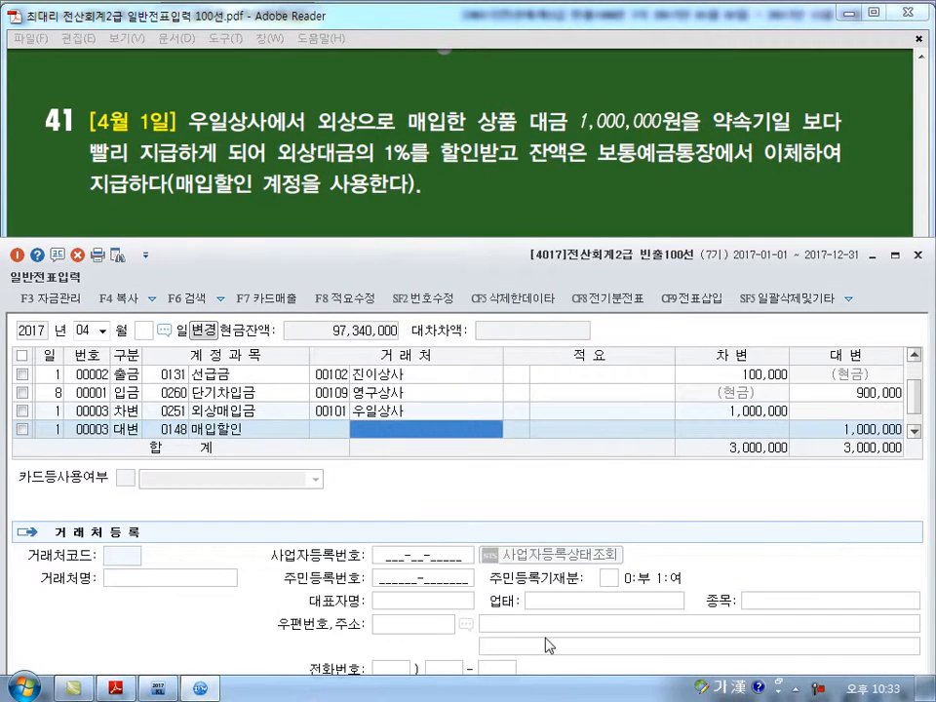
type("10000")
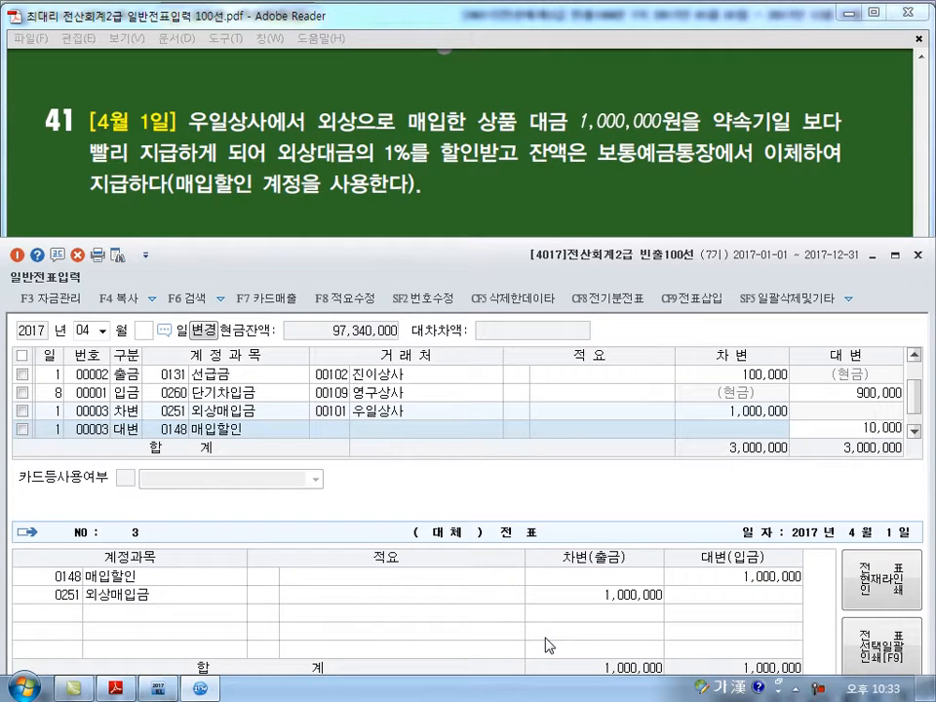
key("Return")
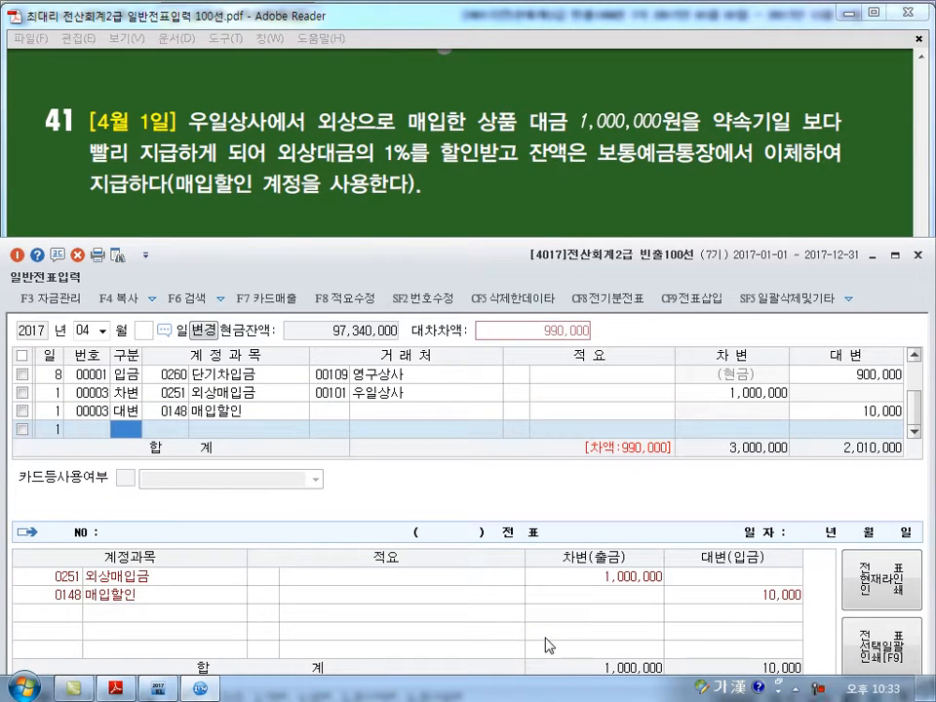
Step: Add an April 1 credit line for 보통예금 (103), accepting the balancing amount of 990,000
type("4")
key("Return")
type("103")
key("Return")
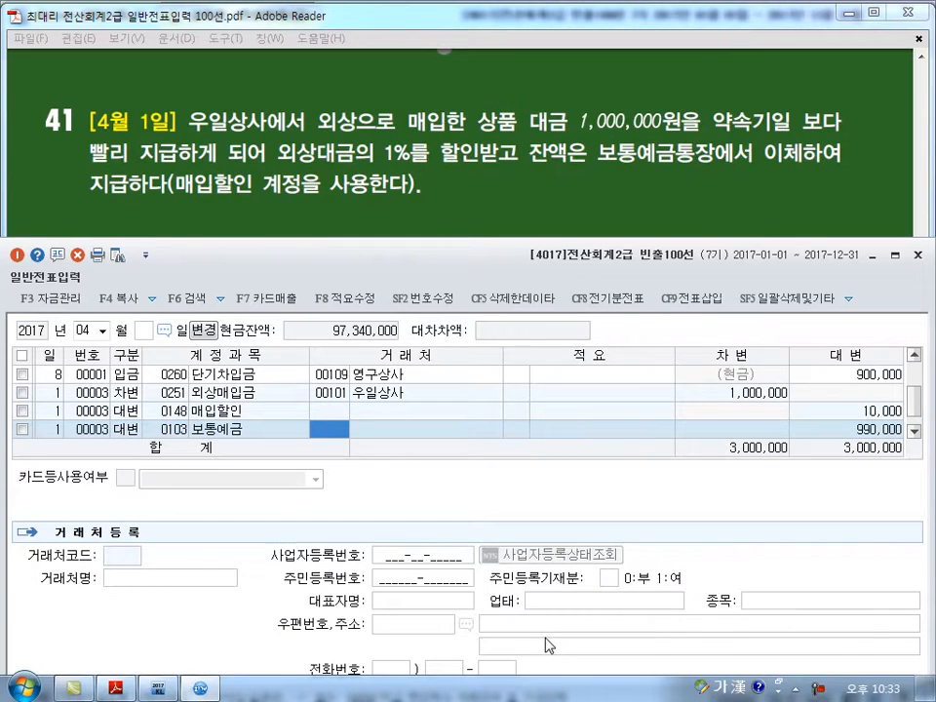
key("Return")
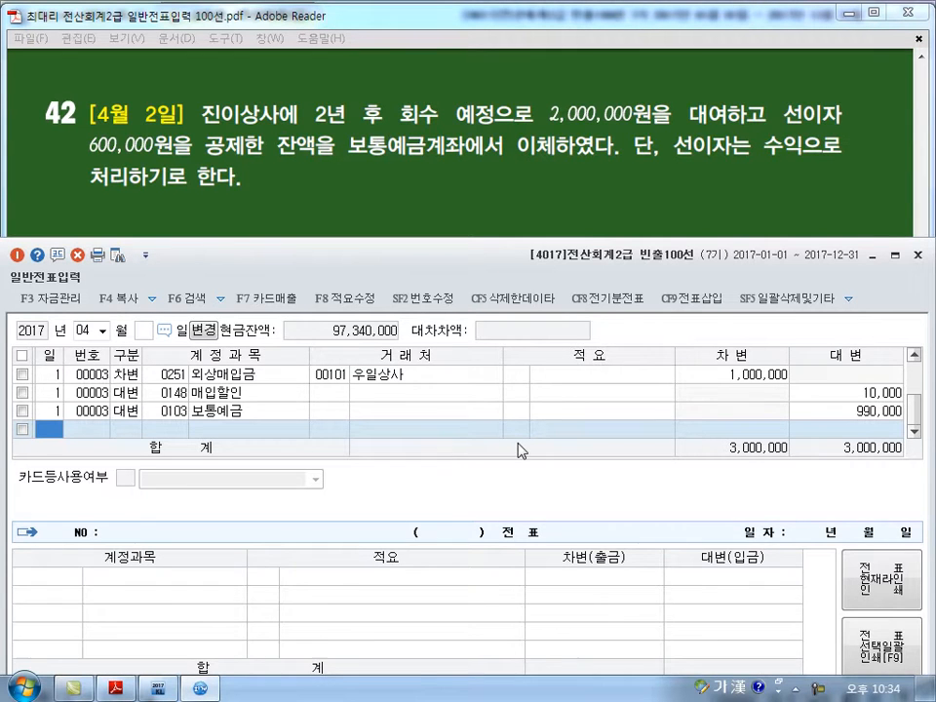
Step: Start an April 2 debit line and assign it the 장기대여금 account (0179), searching for 장기대
left_click(449, 428)
type("2")
key("Return")
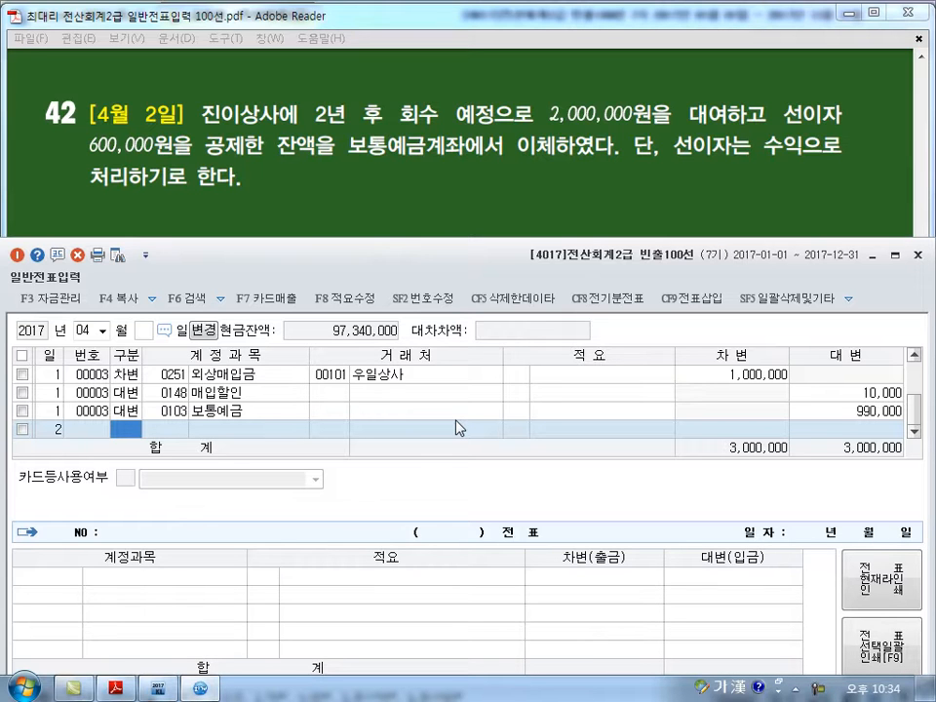
type("3")
key("Return")
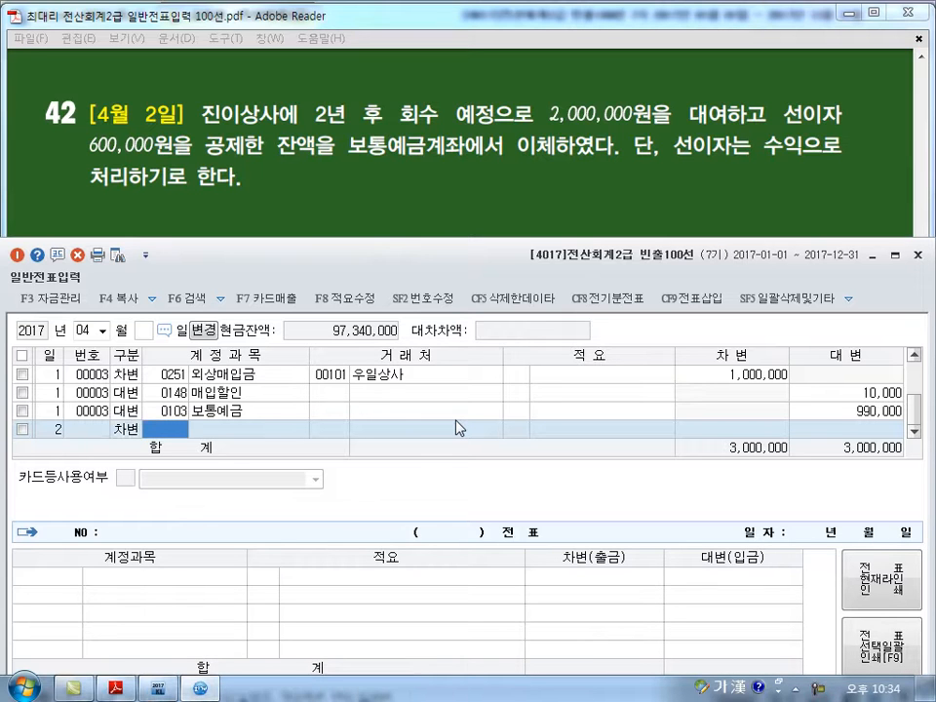
type("ㅈ")
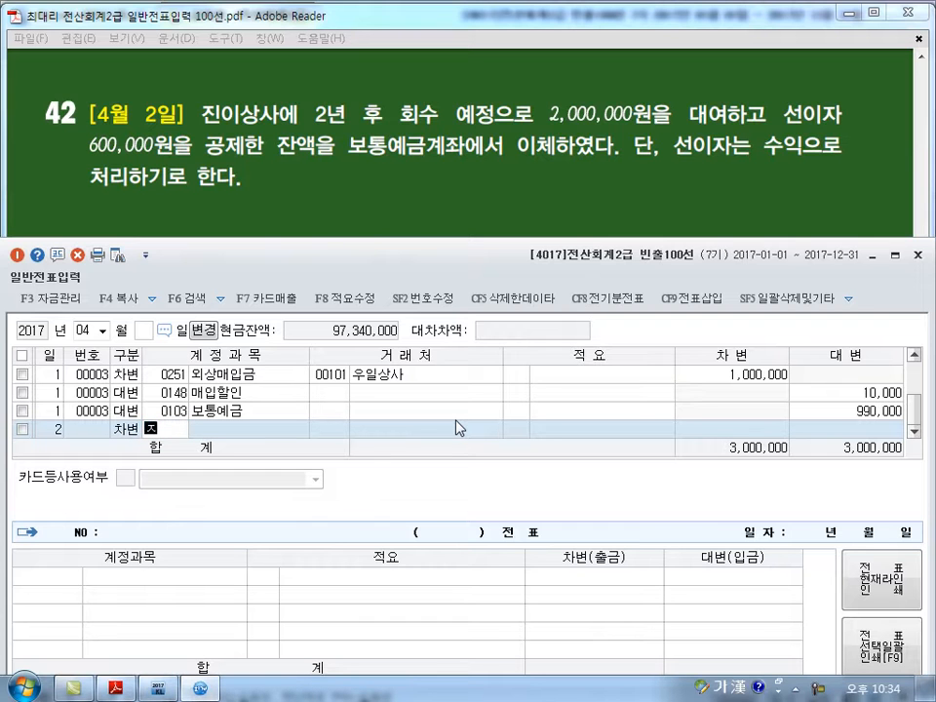
type("ㅏㅇㄱㅣㄷㅐ")
key("Return")
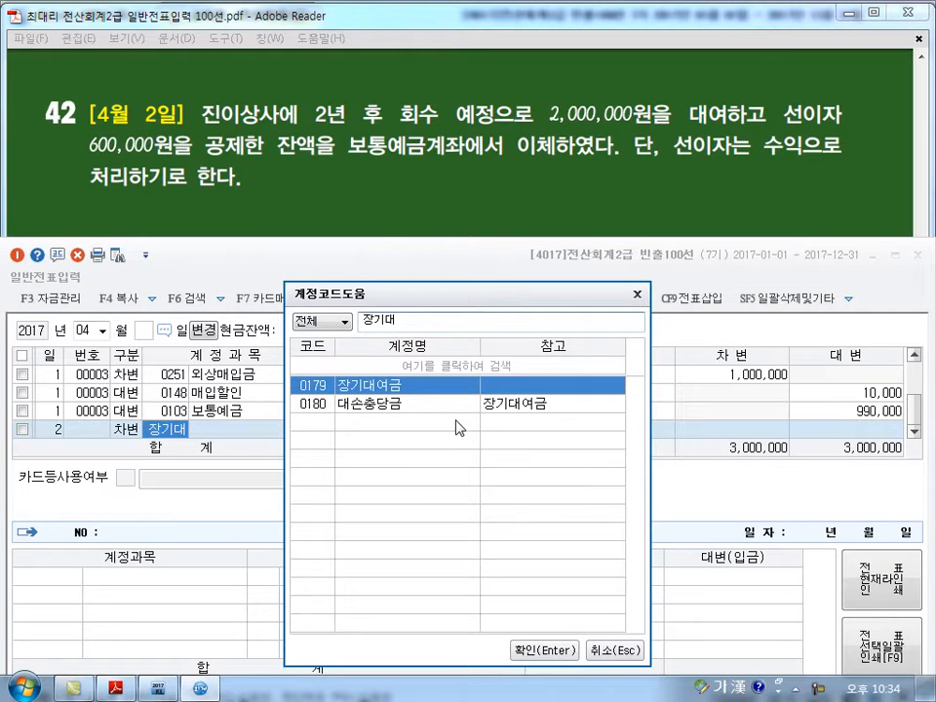
key("Return")
Step: Set the 장기대여금 line's vendor to 진이상사 (102) and its debit amount to 2,000,000
type("102")
key("Return")
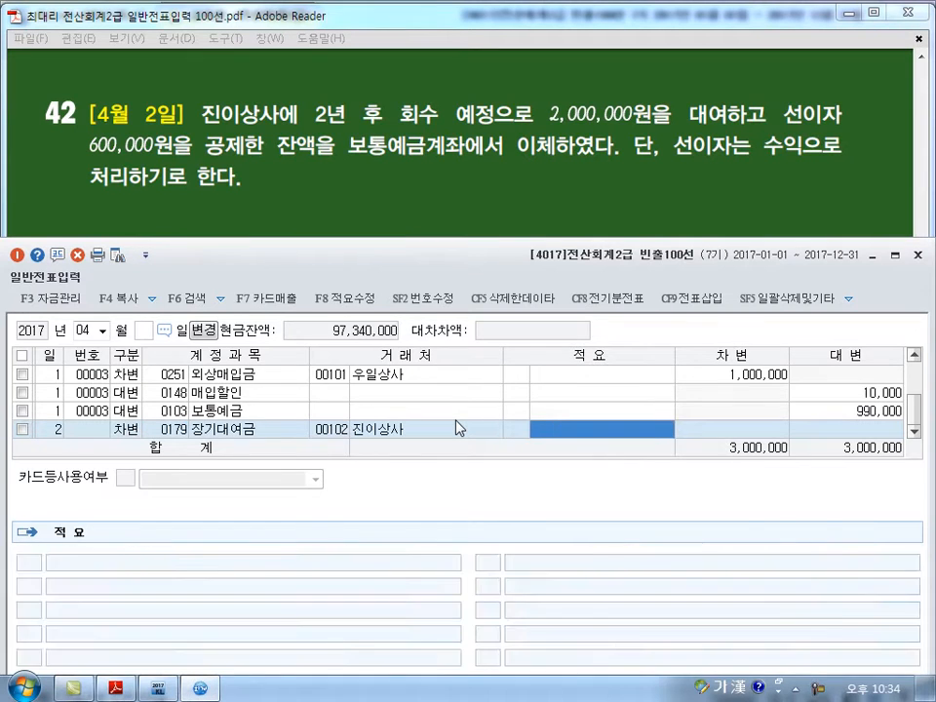
key("Return")
type("2,000,000")
key("Return")
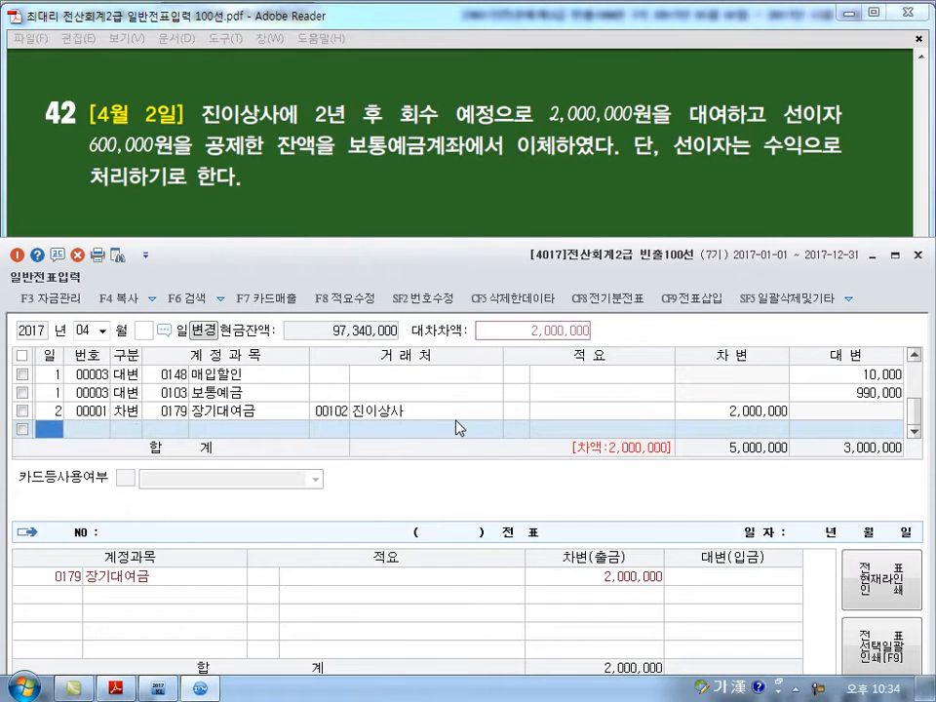
Step: Add an April 2 credit line for 보통예금 (103), accepting the balancing amount of 2,000,000
type("4")
type("103")
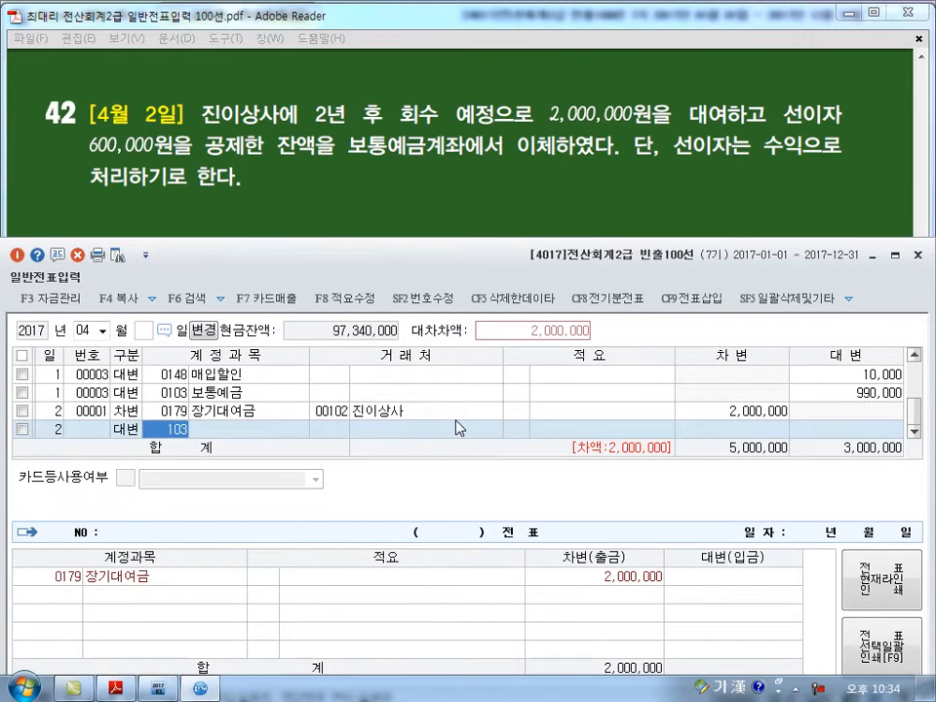
key("Return")
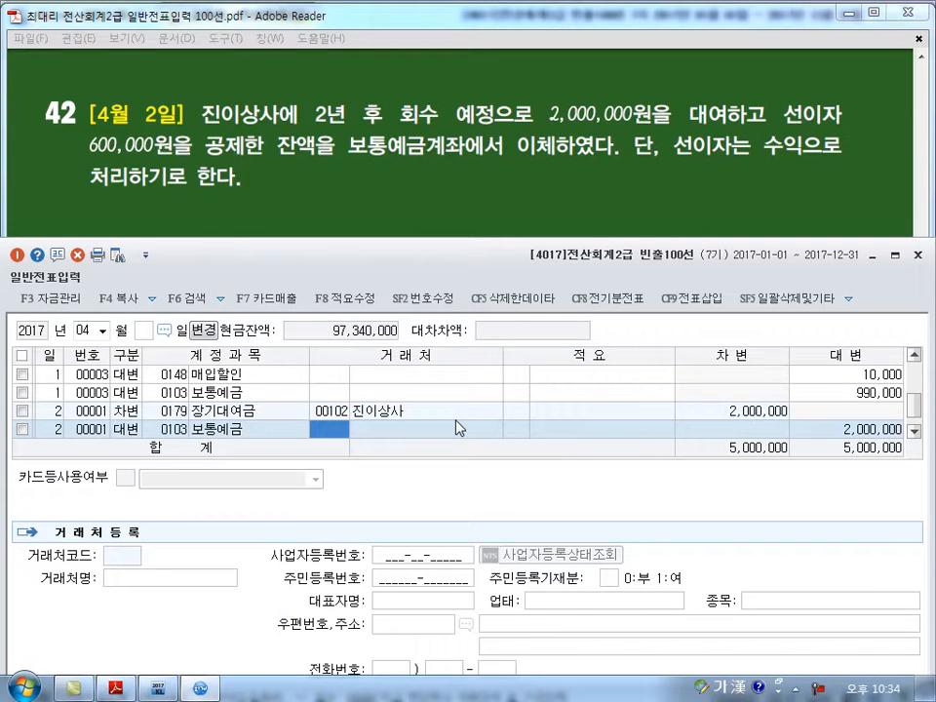
key("Return")
key("Return")
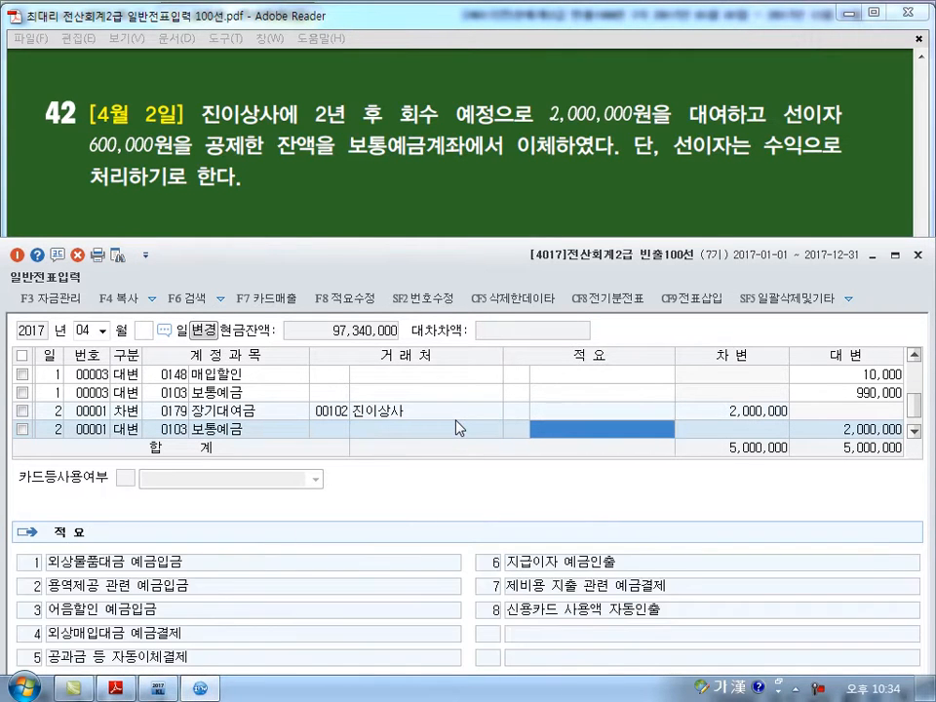
key("Return")
key("Return")
Step: Set the credit amount of the April 2 보통예금 line to 1,400,000
key("Up")
key("Right")
key("Right")
key("Right")
key("Right")
key("Right")
key("Right")
key("Right")
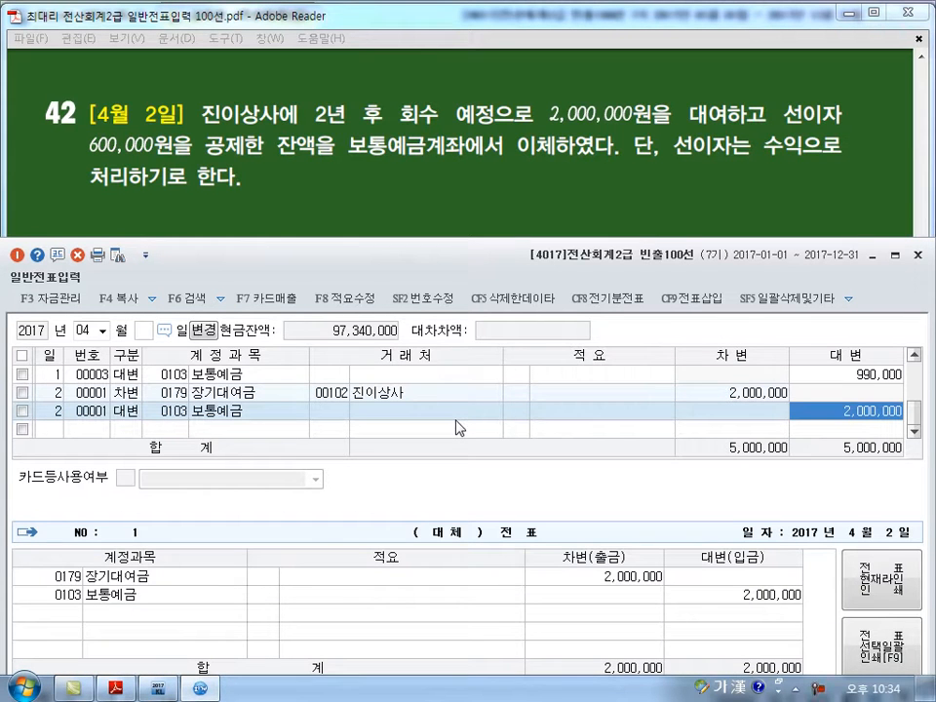
type("1400000")
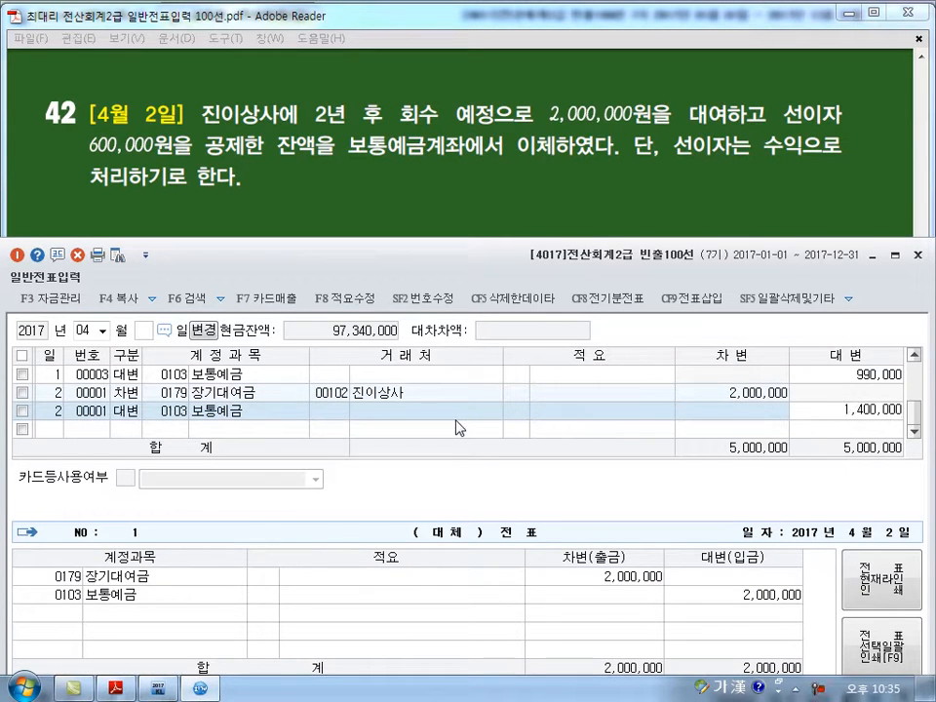
key("Return")
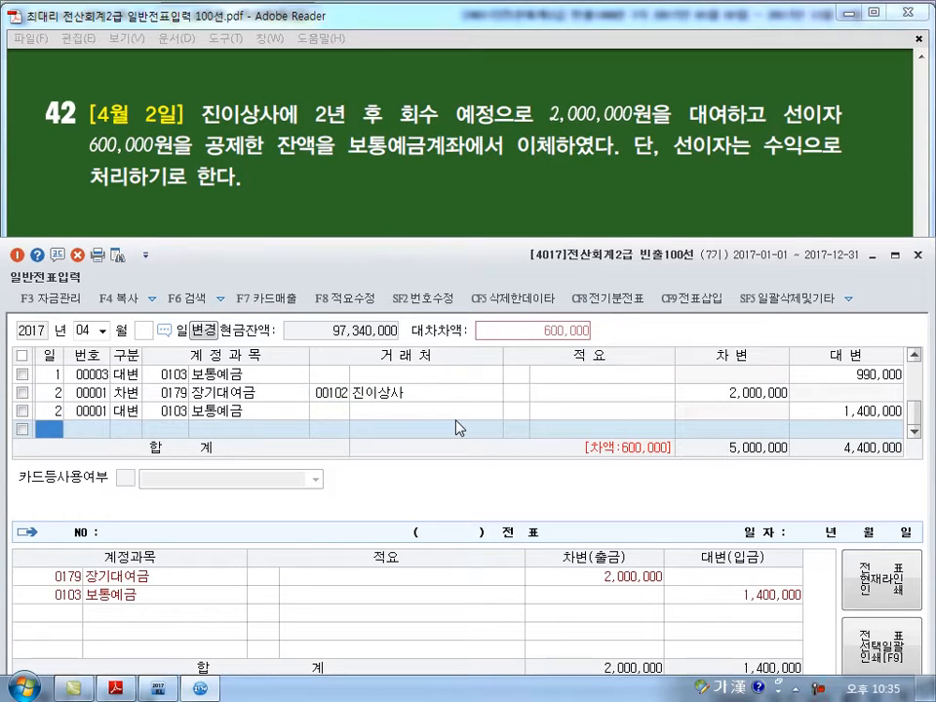
Step: Add an April 2 credit line for 이자수익 (0901), accepting the balancing amount of 600,000
key("Return")
type("4")
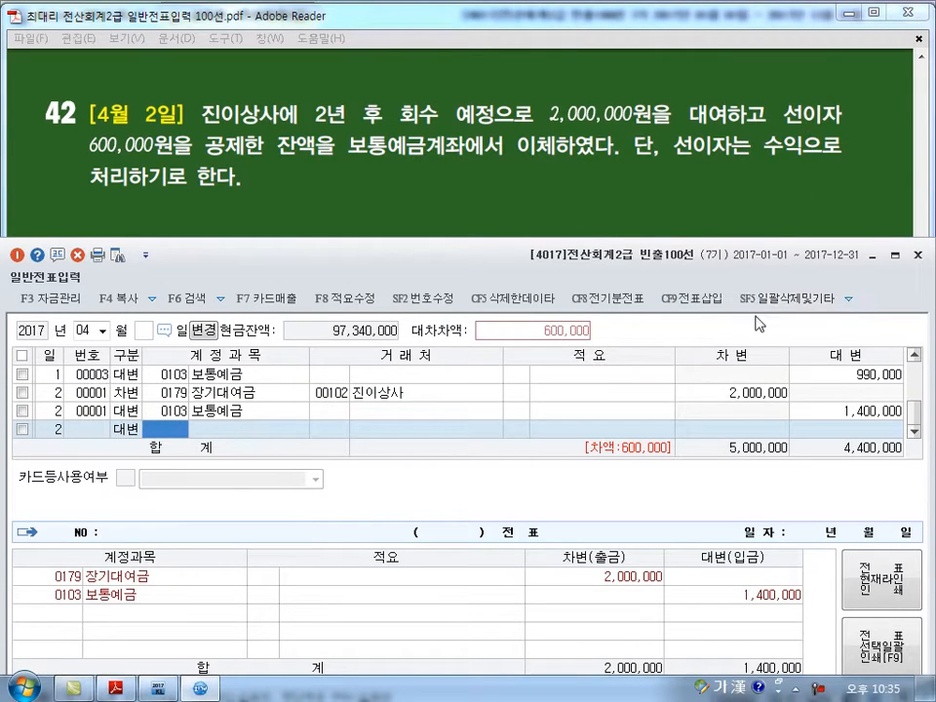
type("0901")
key("Return")
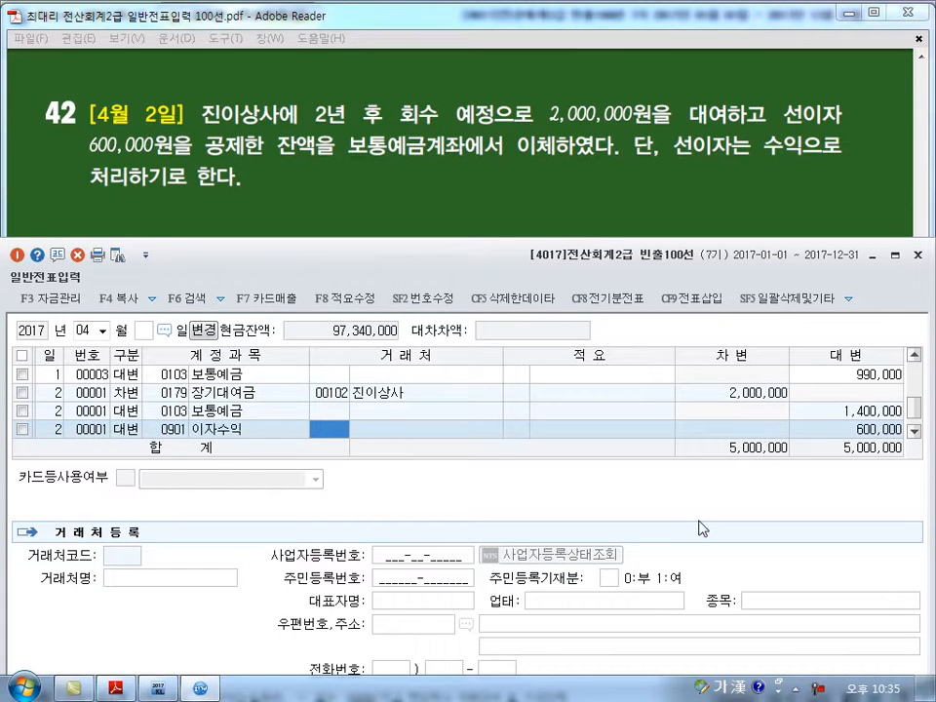
key("Return")
key("Return")
key("Return")
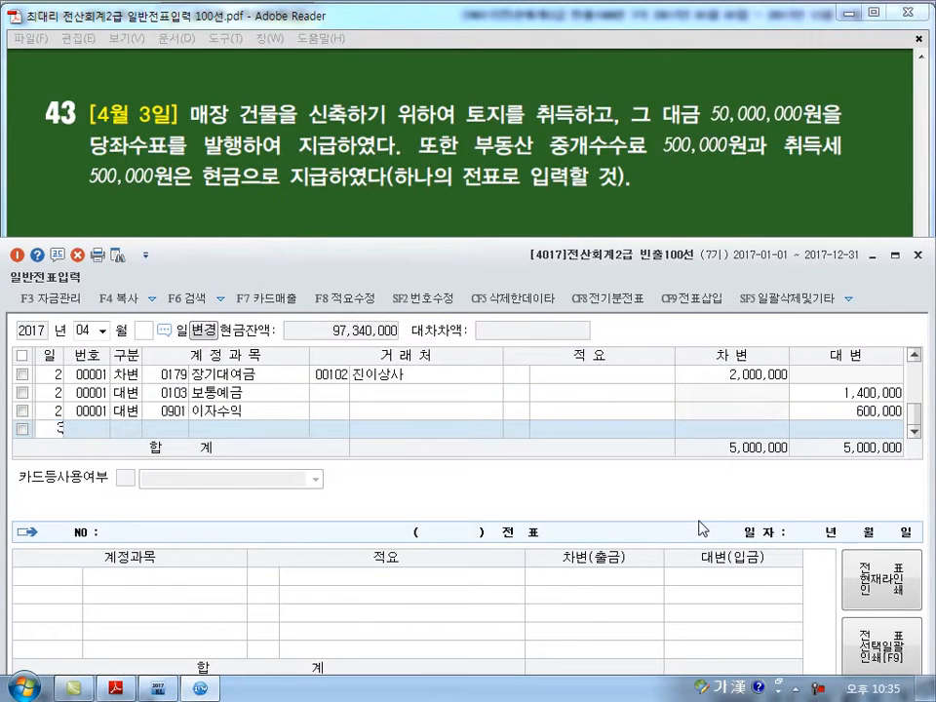
Step: Enter an April 3 debit line for 토지 (201) without a vendor and with an amount of 50,000,000
type("3")
key("Return")
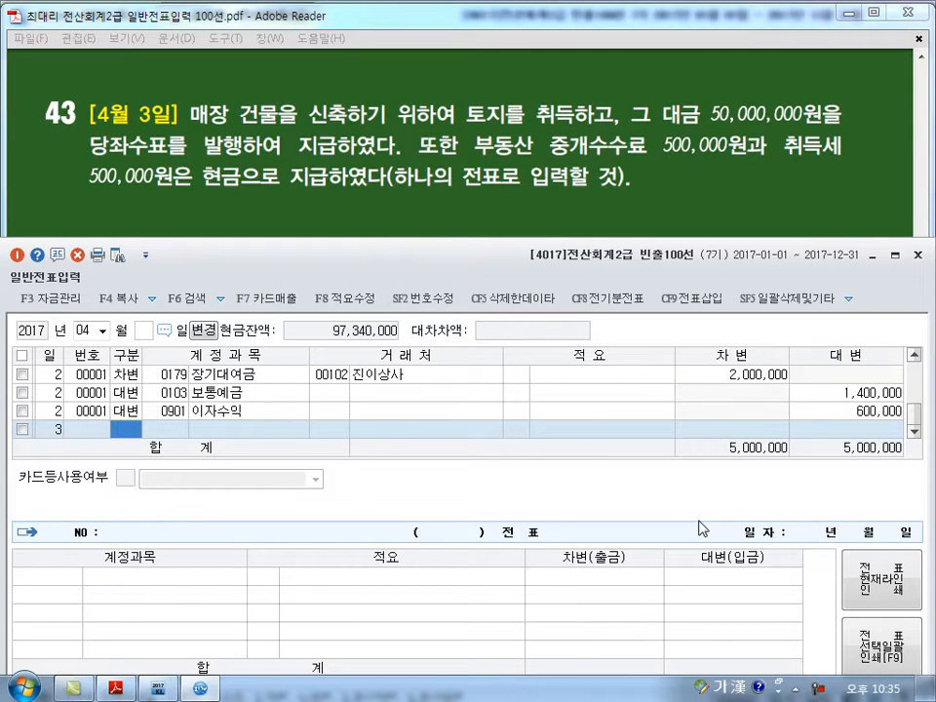
type("3")
key("Return")
type("201")
key("Return")
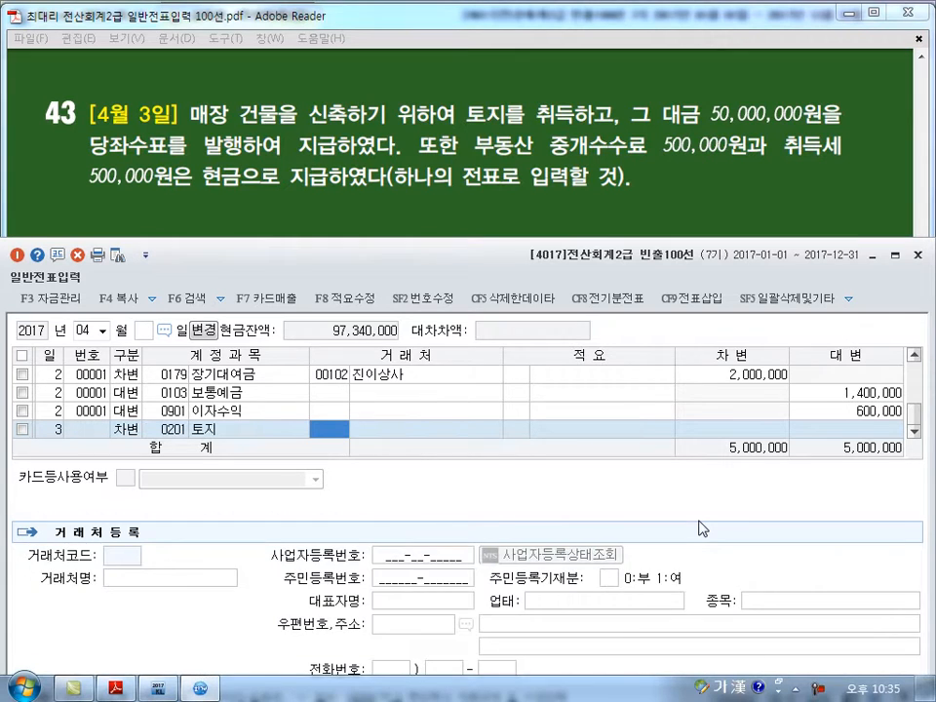
key("Return")
key("Return")
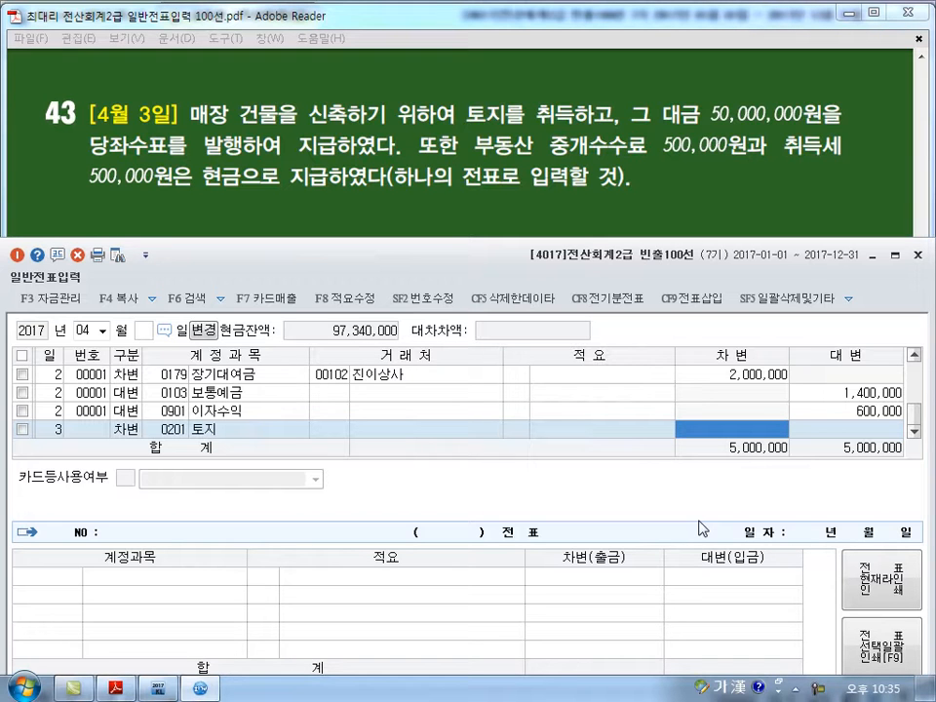
type("50000000")
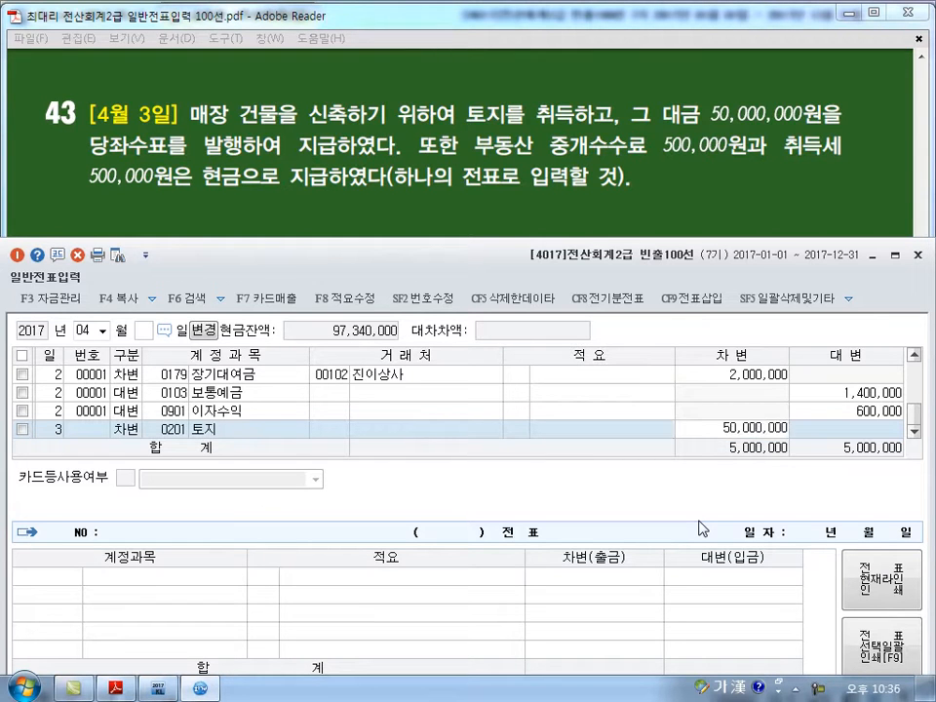
key("Return")
Step: Add an April 3 credit line for 당좌예금 (102), keeping the balancing amount of 50,000,000
key("Return")
type("4")
key("Return")
type("10")
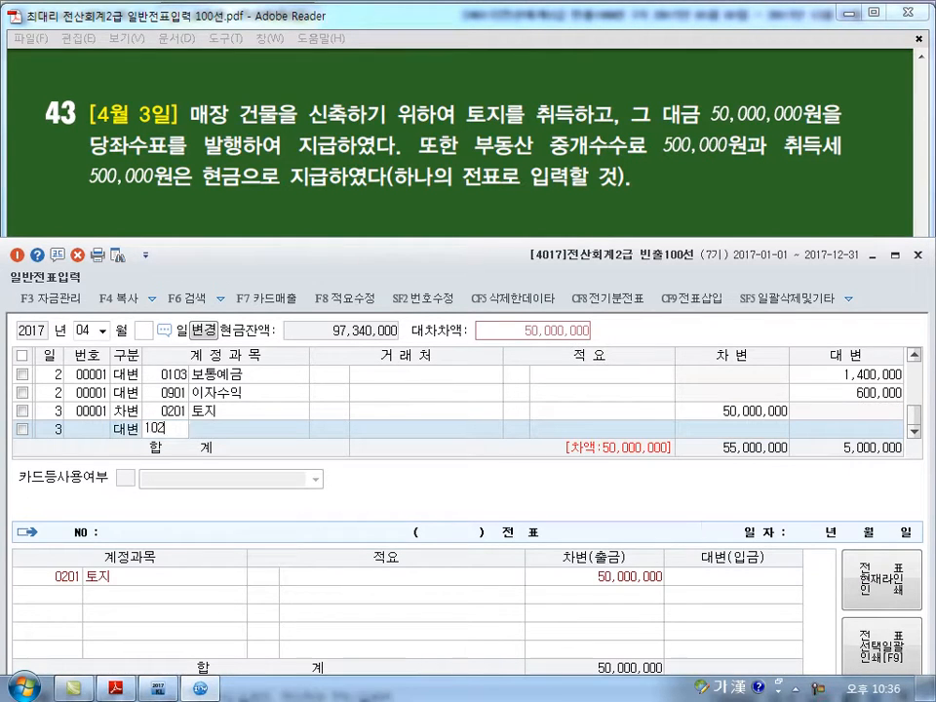
type("2")
key("Return")
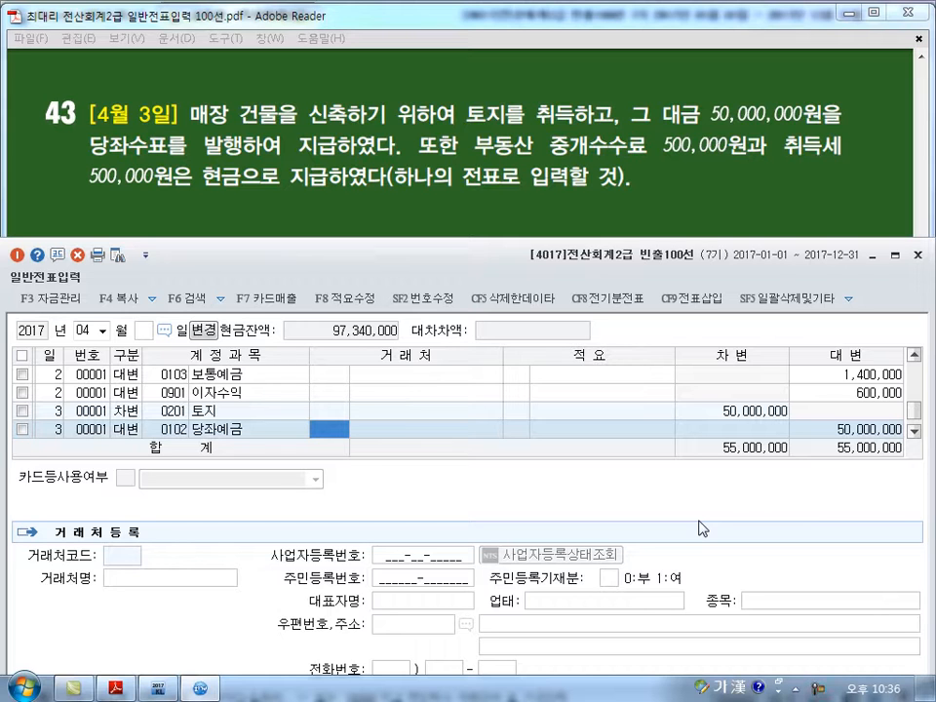
key("Return")
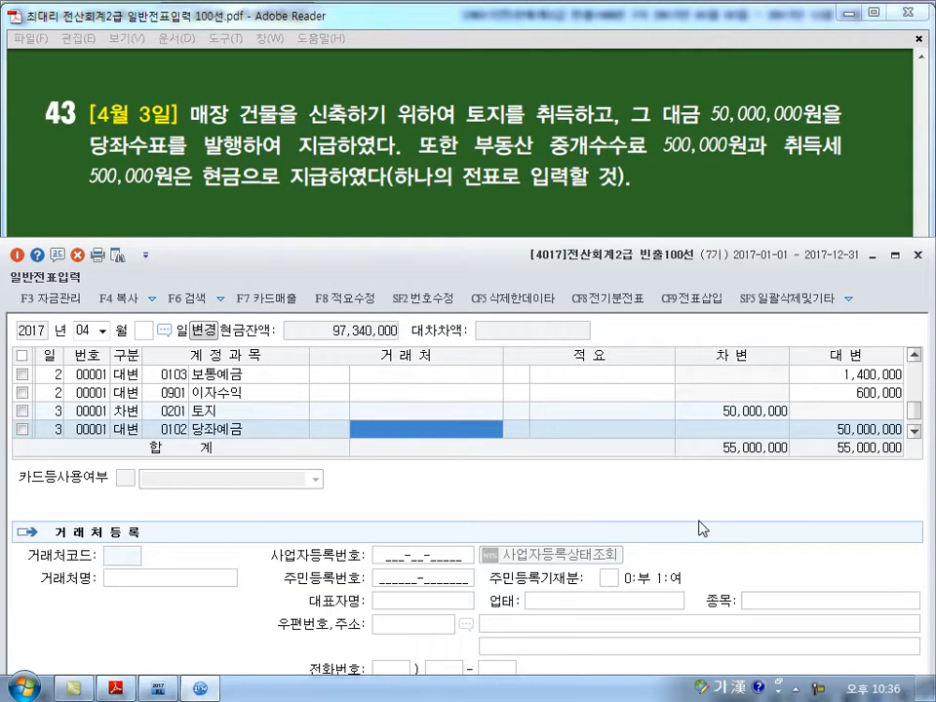
key("Return")
key("Return")
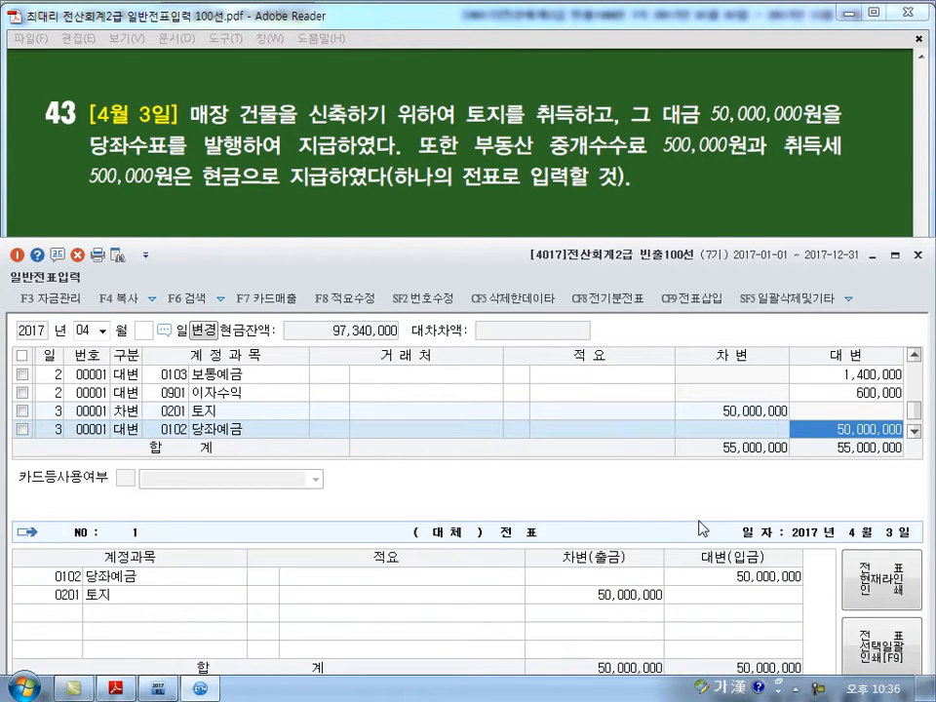
Step: Set the April 3 토지 line's debit amount to 51,000,000 and go to a new April 3 line
key("Left")
key("Up")
key("Right")
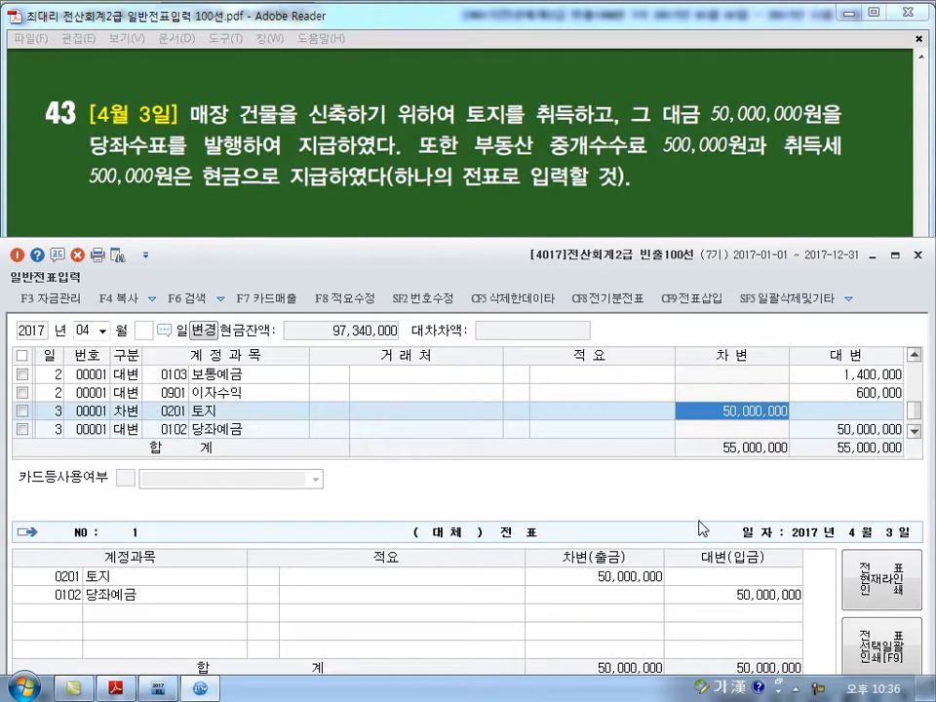
type("51000000")
key("Return")
key("Down")
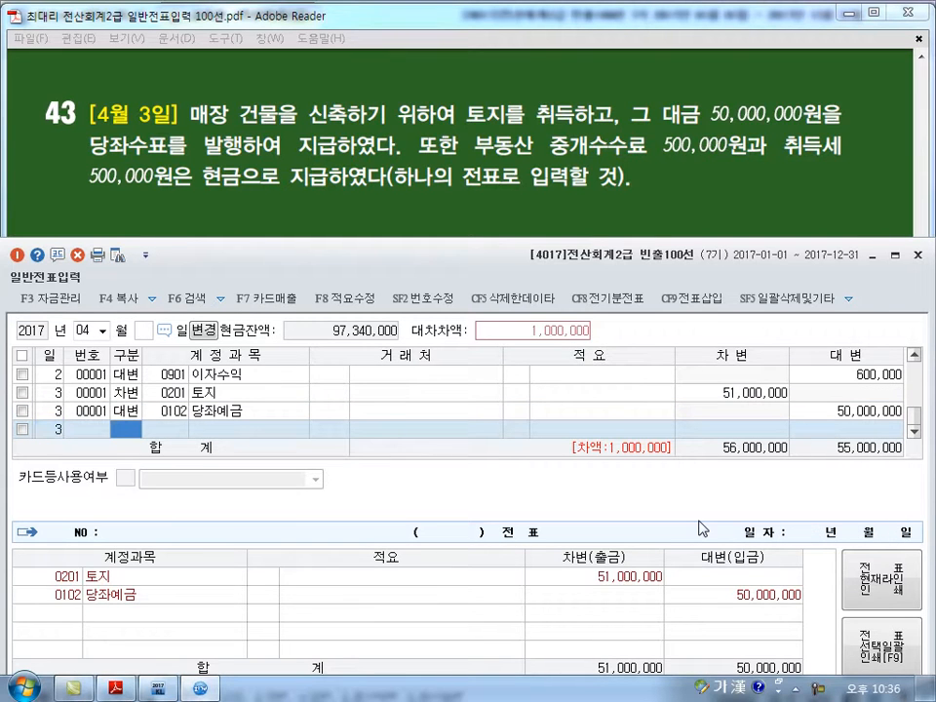
Step: Add an April 3 credit line for 현금 (101), accepting the balancing amount of 1,000,000
type("4")
key("Return")
type("101")
key("Return")
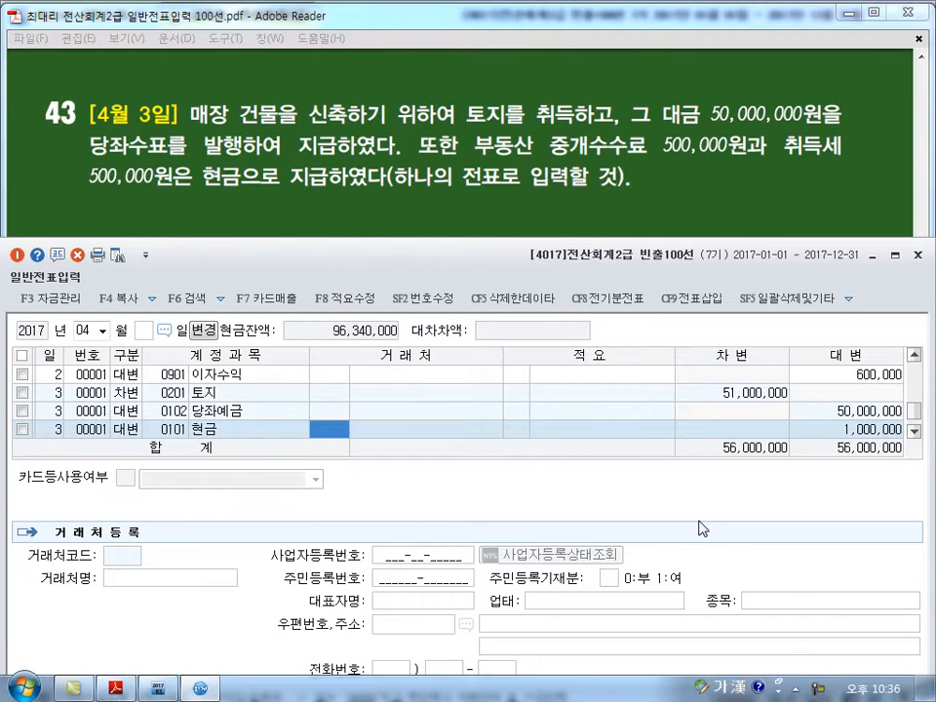
key("Left")
key("Left")
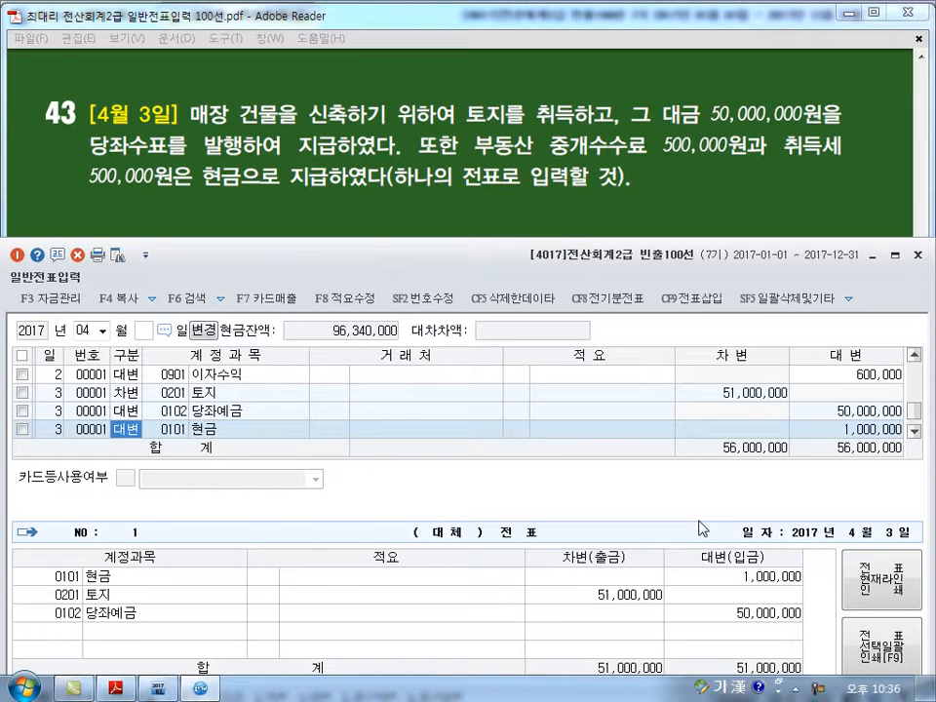
key("Down")
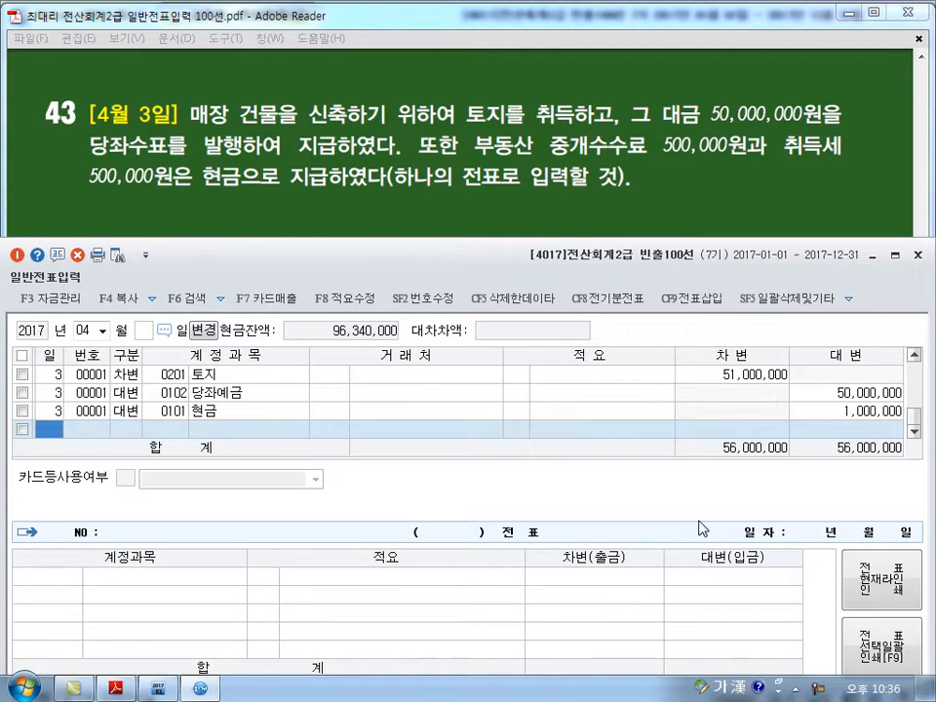
Step: Enter an April 4 debit line for 차량운반구 (208) without a vendor and with an amount of 15,000,000
type("4")
key("Return")
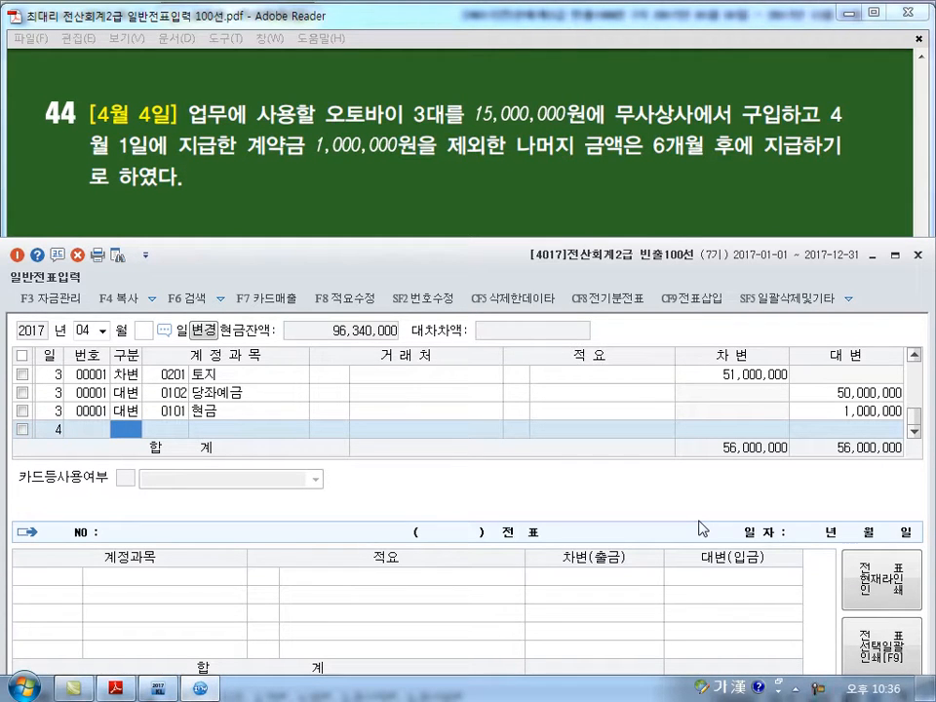
type("3")
key("Return")
type("208")
key("Return")
key("Return")
key("Return")
type("15000000")
key("Return")
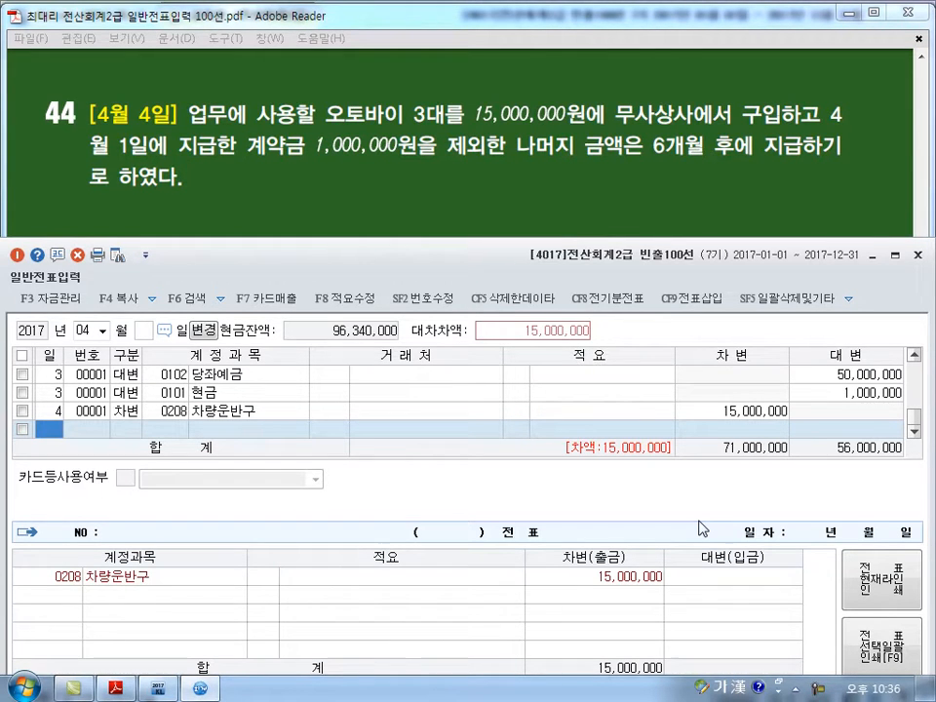
Step: Add an April 4 credit line for 선급금 (131) with vendor 무사상사 (104) and an amount of 1,000,000
key("Return")
type("4")
key("Return")
type("131")
key("Return")
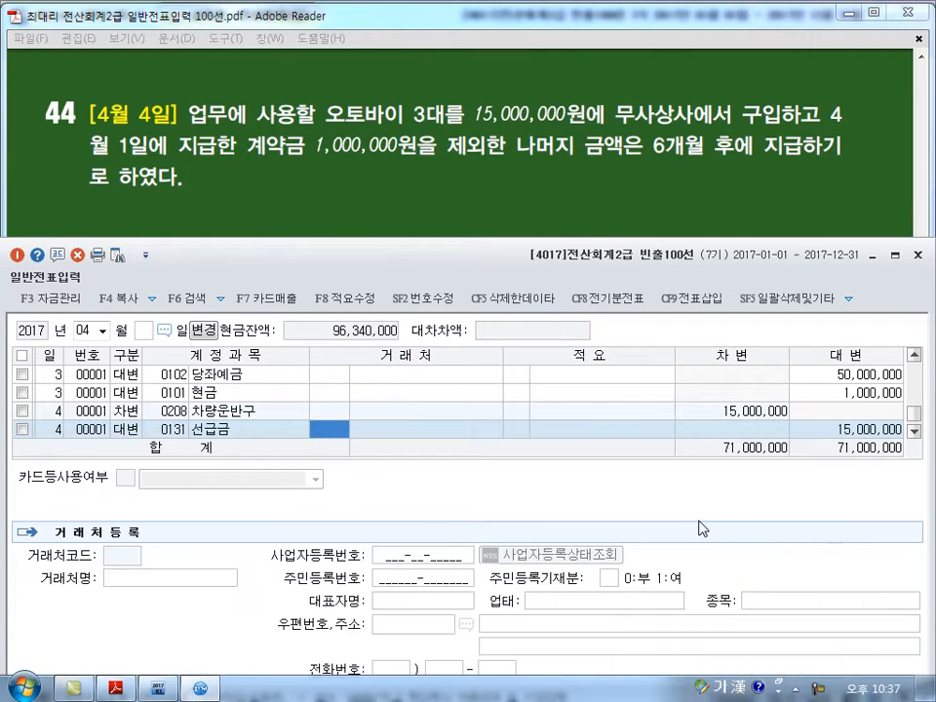
type("104")
key("Return")
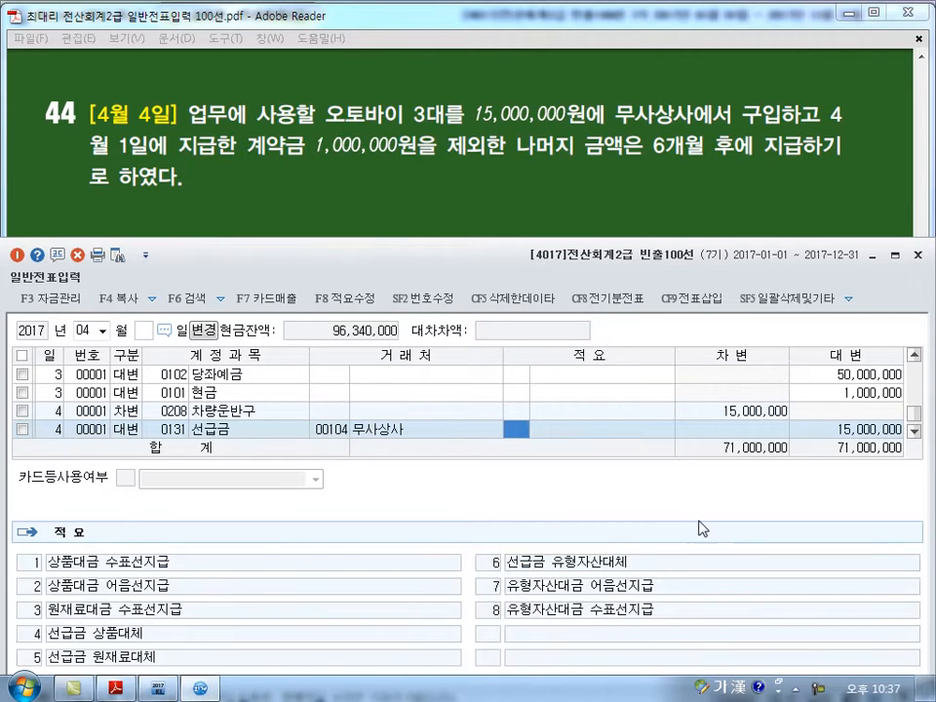
key("Return")
type("1000000")
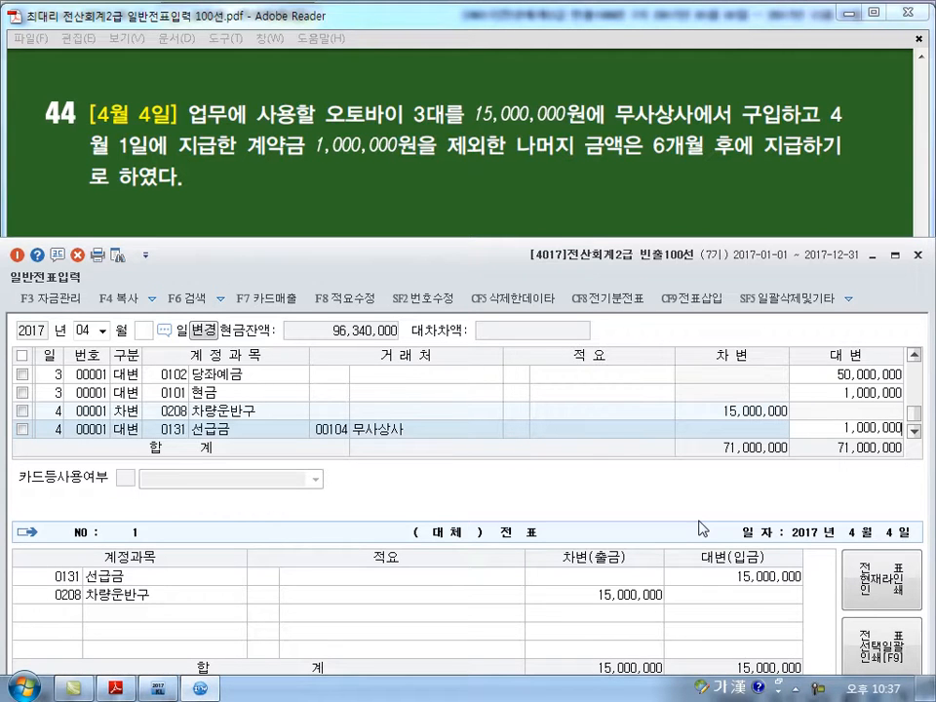
key("Return")
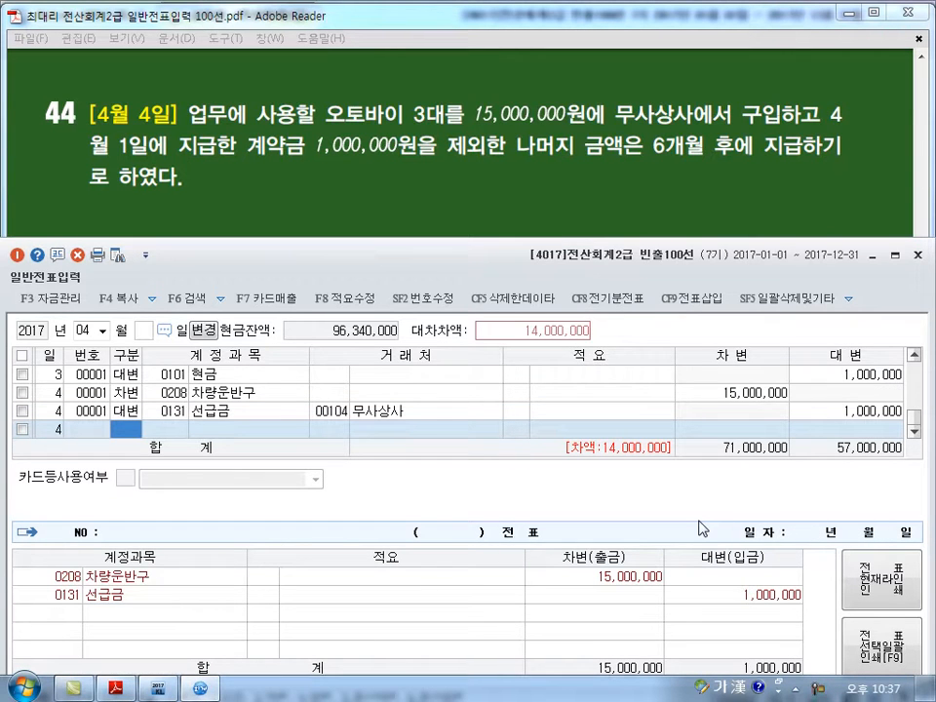
Step: Add an April 4 credit line for 미지급금 (0253) with vendor 무사상사, accepting the balancing amount of 14,000,000
type("4")
key("Return")
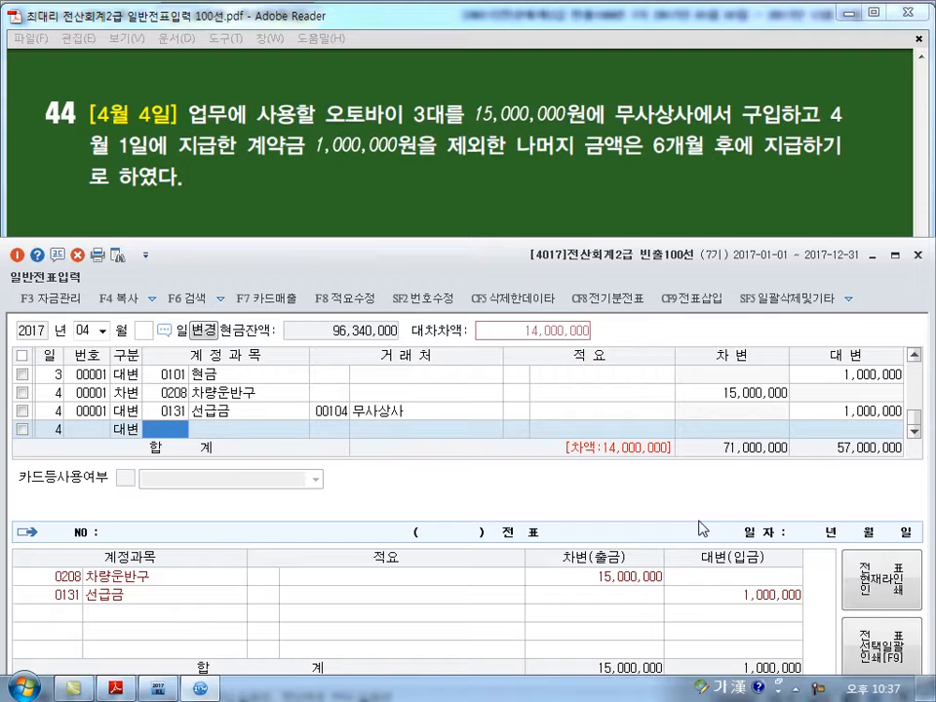
type("0253")
key("Return")
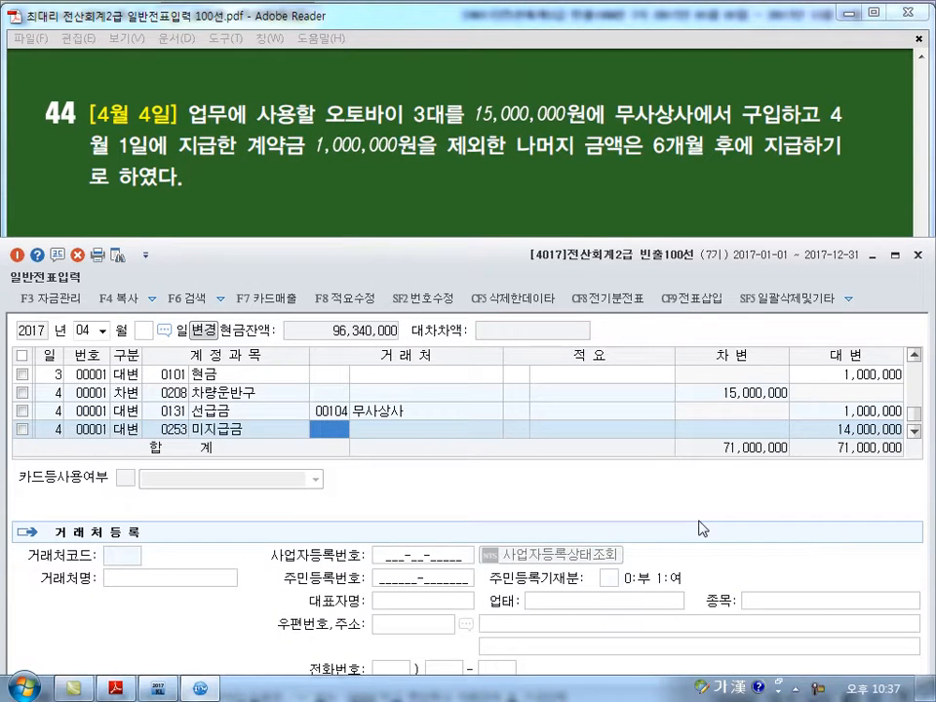
type("+")
key("Return")
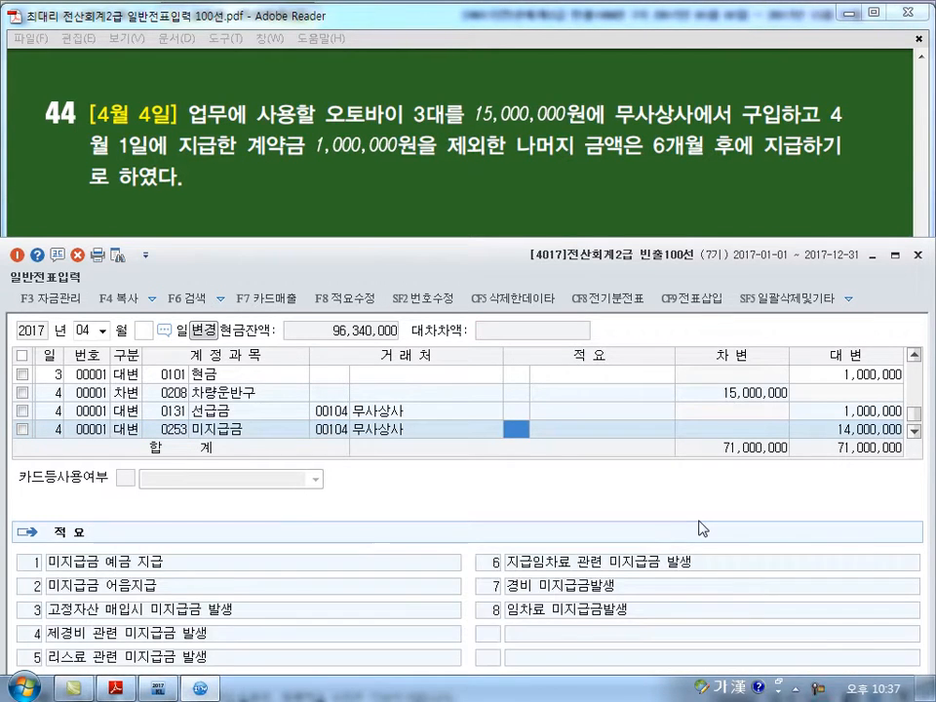
key("Return")
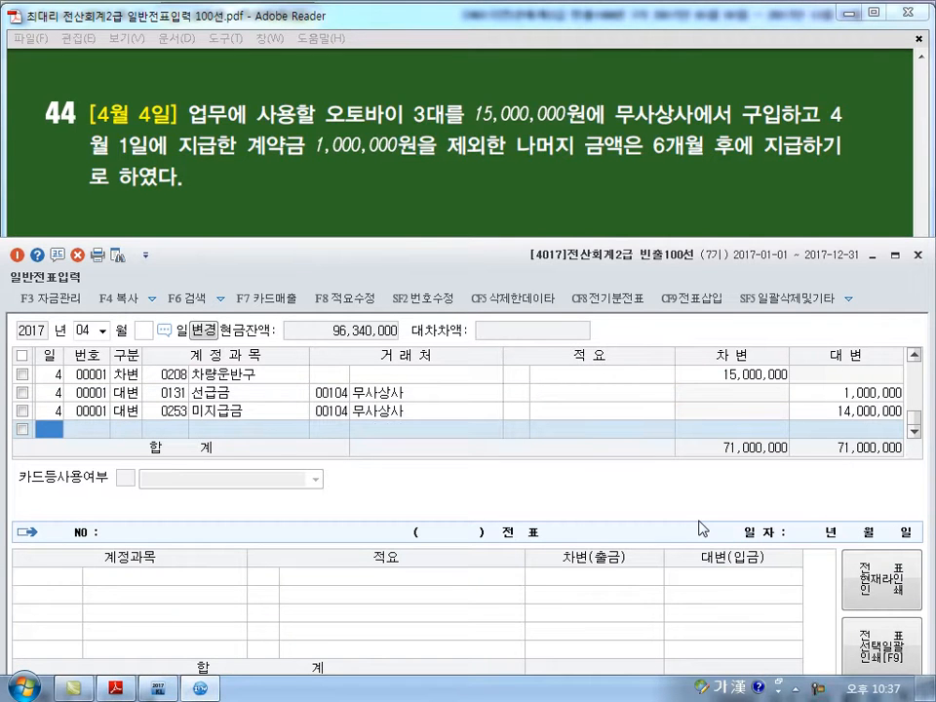
Step: Enter an April 5 debit line for 건물 (202) without a vendor and with an amount of 5,000,000
type("5")
key("Return")
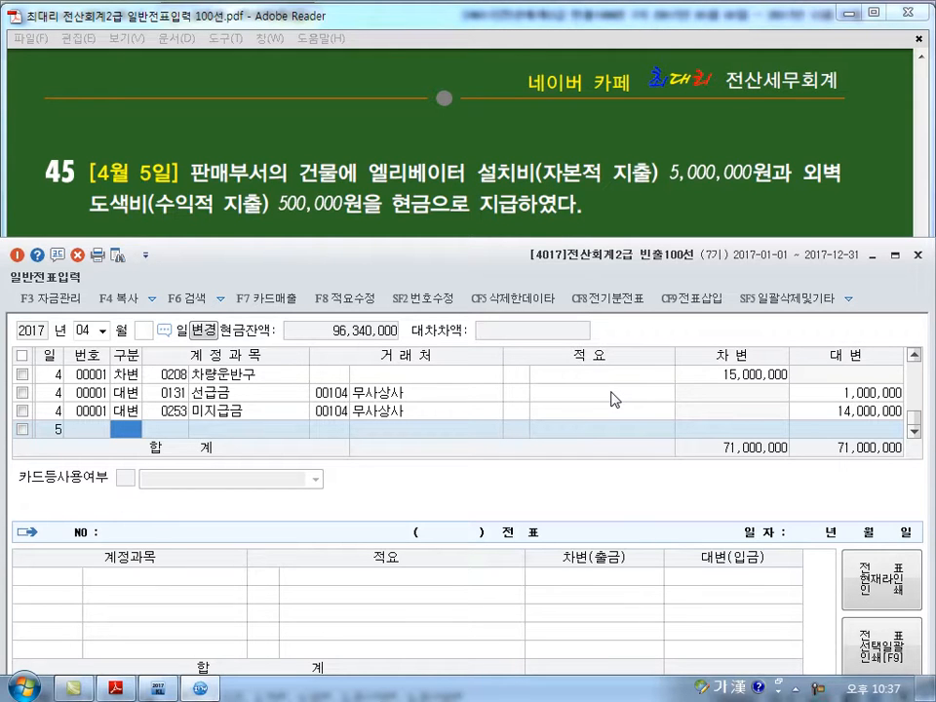
type("3")
key("Return")
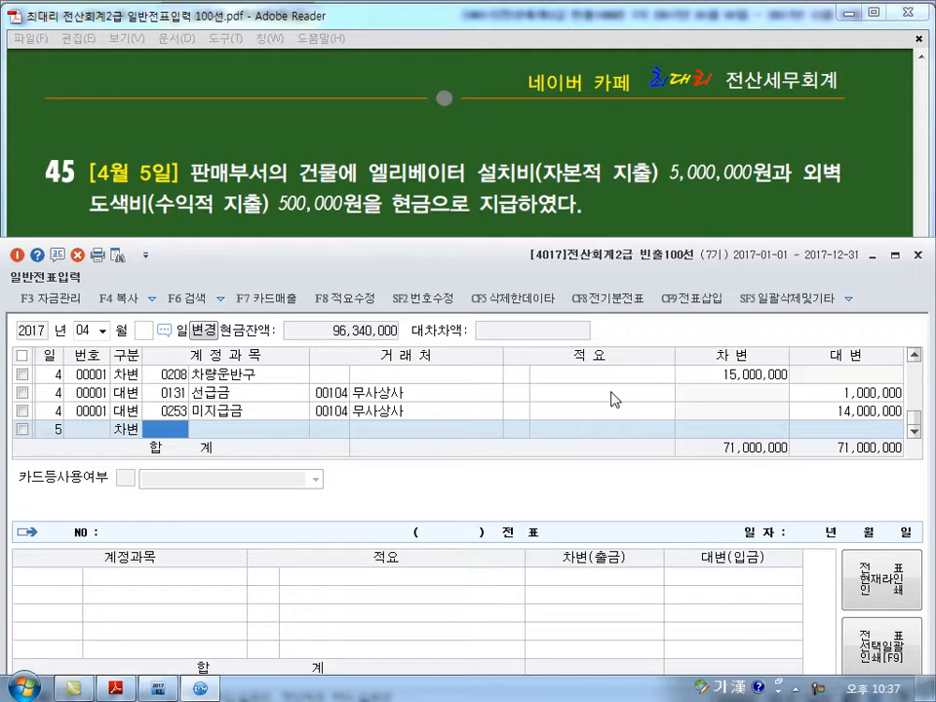
type("202")
key("Return")
key("Return")
key("Return")
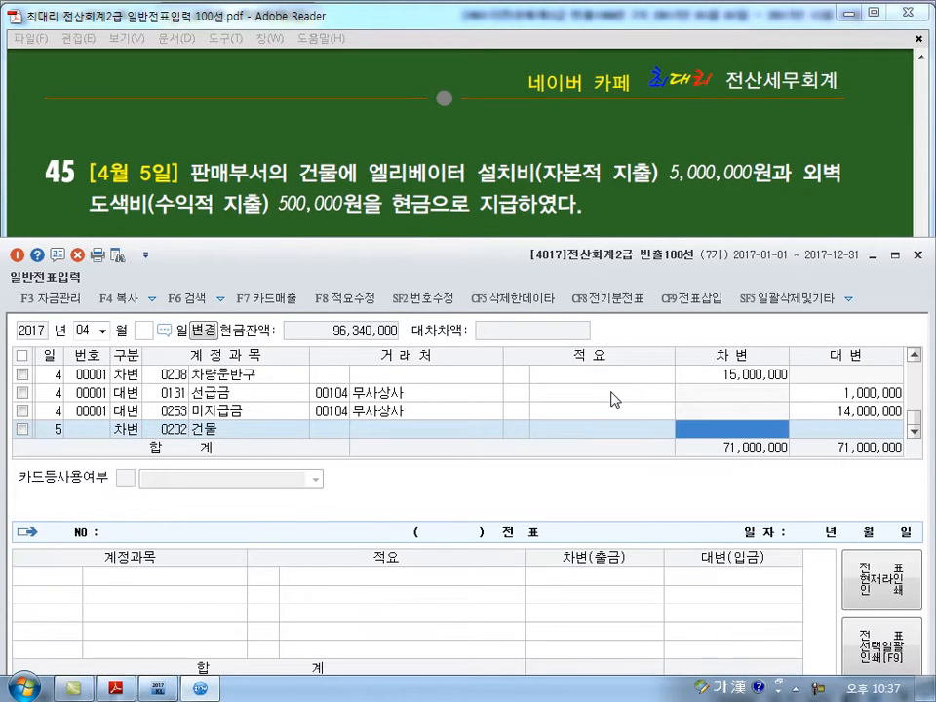
type("5000000")
key("Return")
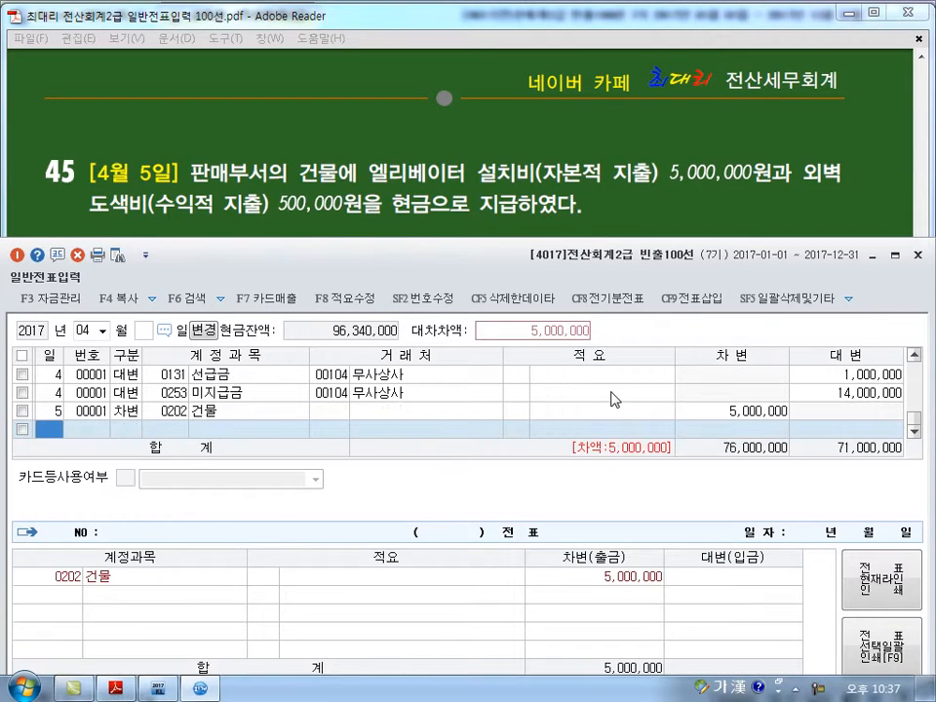
Step: Add an April 5 debit line for 수선비 (820) without a vendor and with an amount of 500,000
type("3")
key("Return")
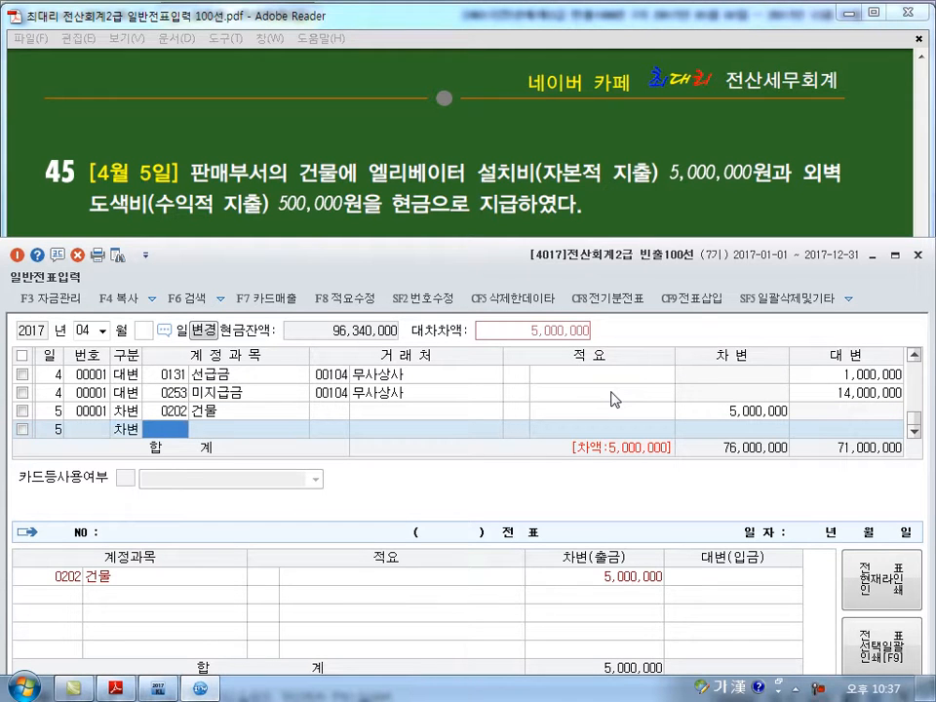
type("820")
key("Return")
key("Return")
key("Return")
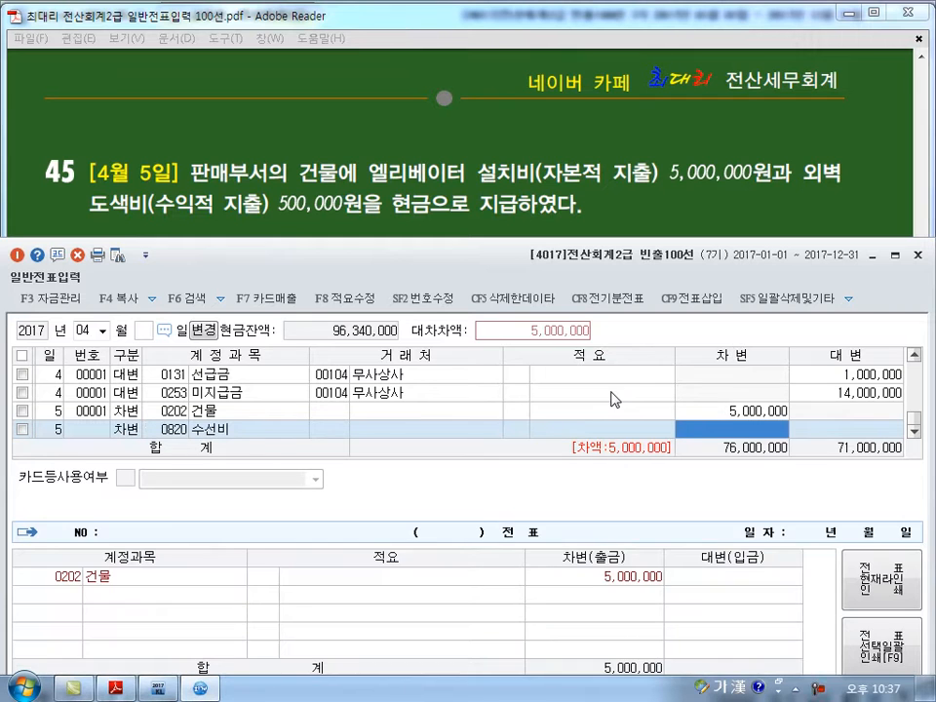
type("5000000")
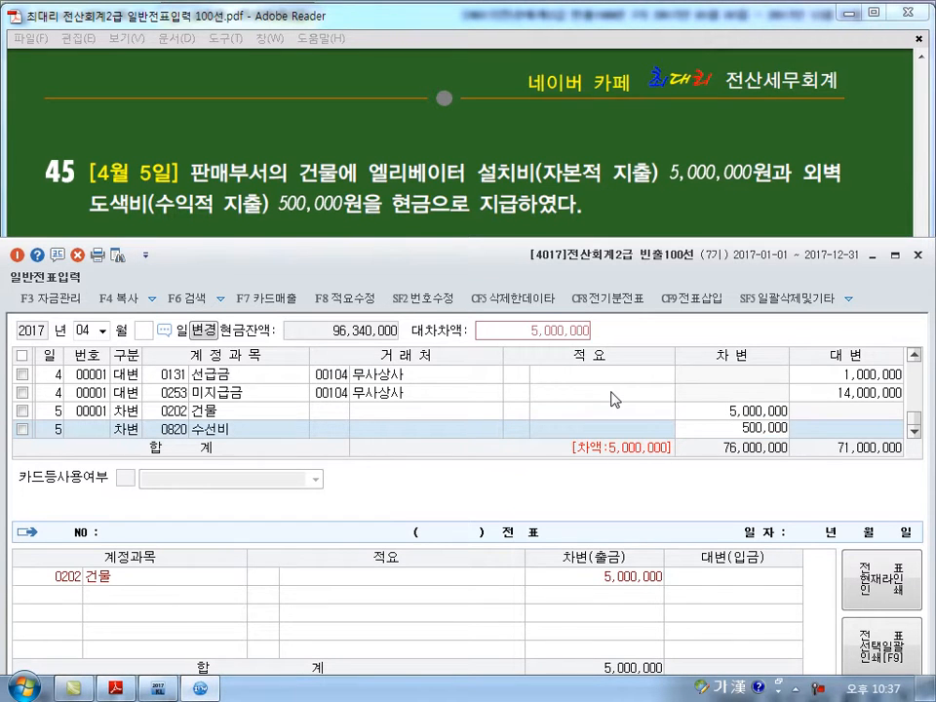
key("Return")
Step: Add an April 5 credit line for 현금 (101), accepting the balancing amount of 5,500,000
type("5")
key("Return")
type("4")
key("Return")
type("101")
key("Return")
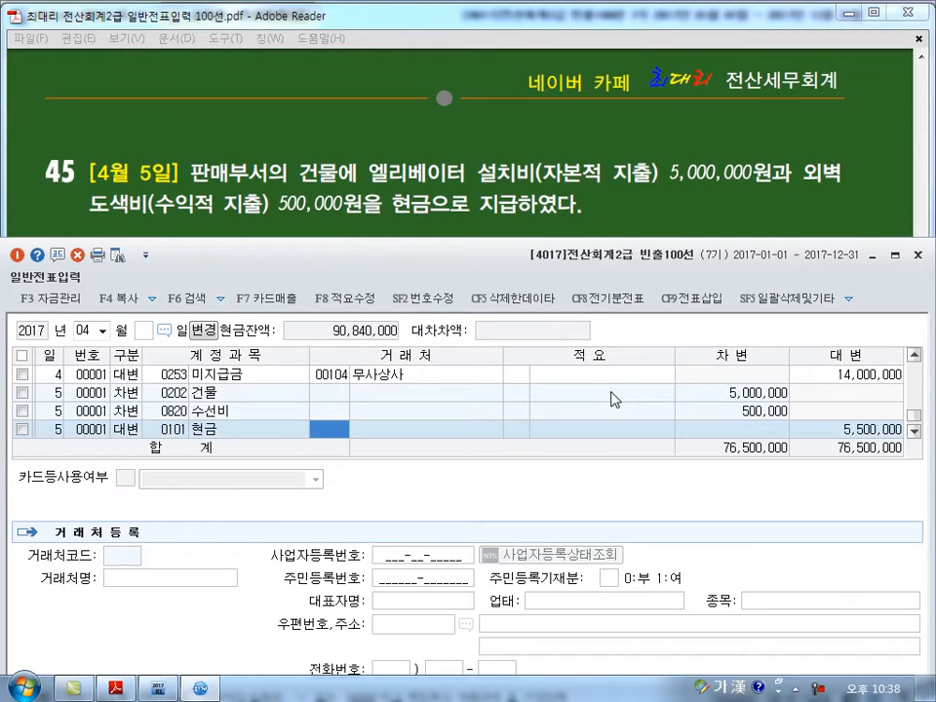
key("Return")
key("Return")
key("Return")
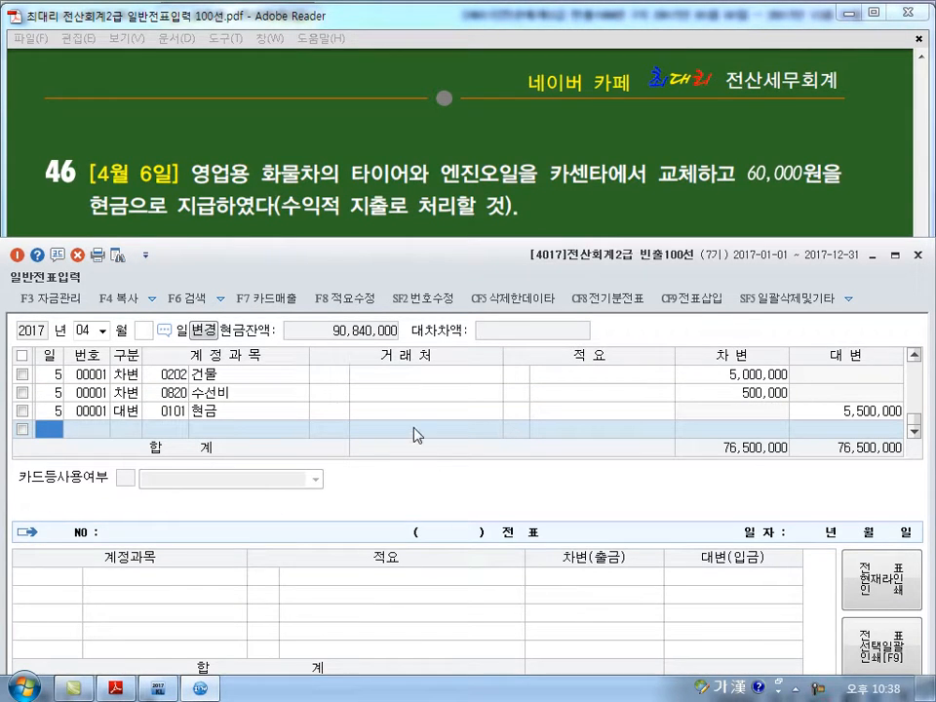
Step: Enter an April 6 debit line for 차량유지비 (0822) without a vendor and with an amount of 60,000
type("6")
key("Return")
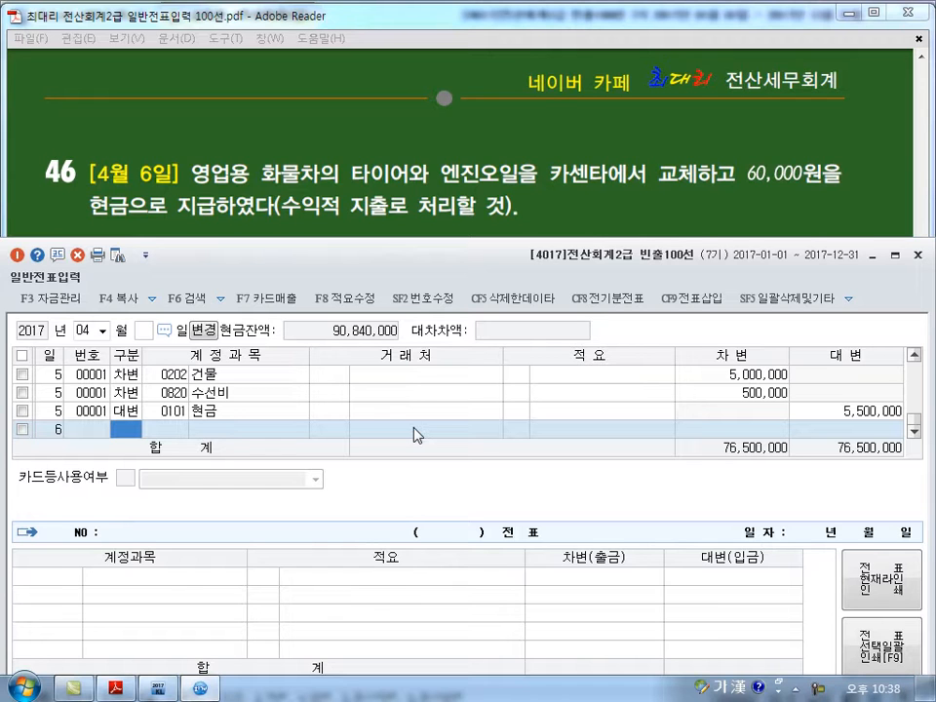
key("3")
key("Return")
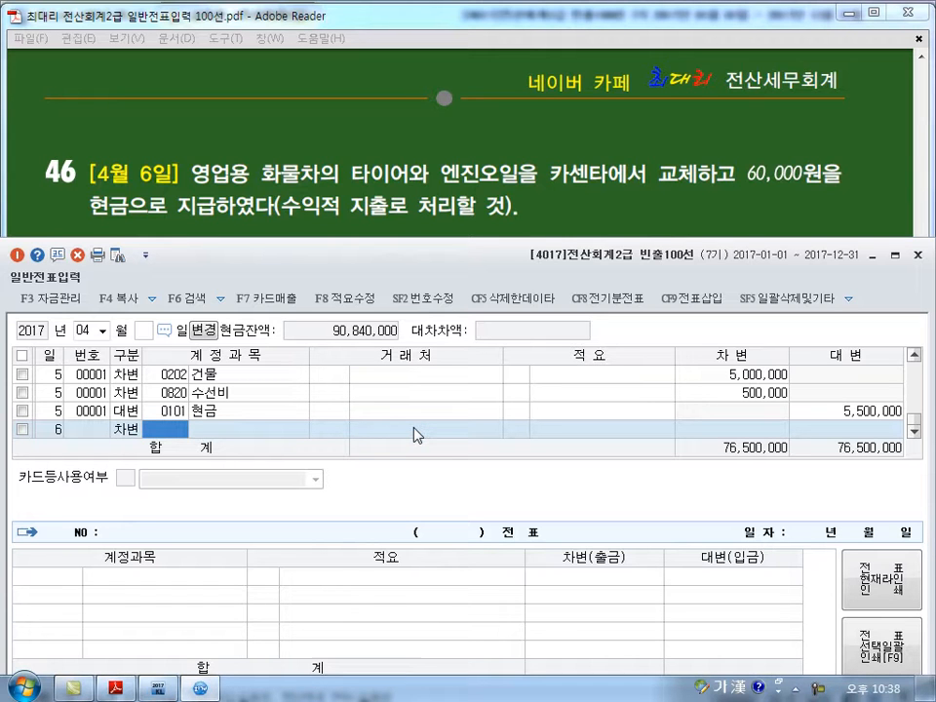
type("0822")
key("Return")
key("Return")
key("Return")
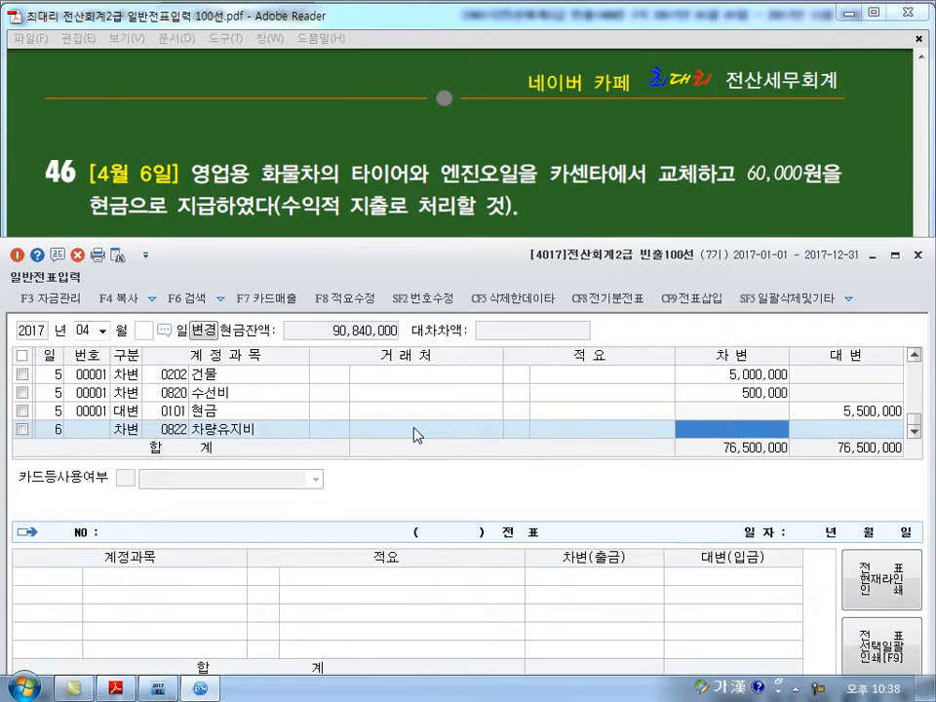
type("600000")
key("Return")
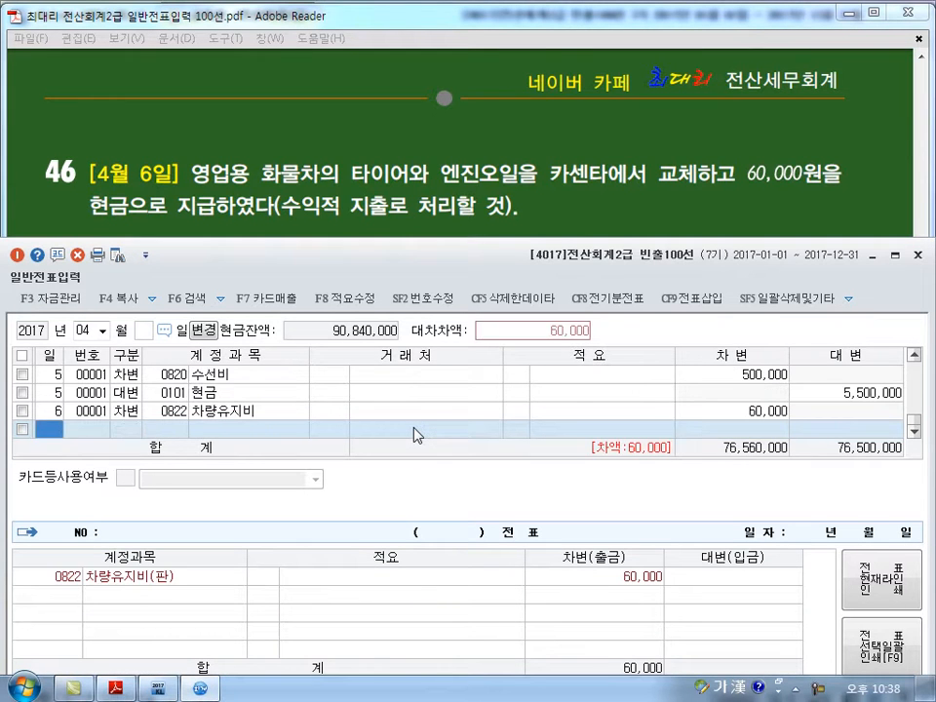
Step: Add an April 6 credit line for 현금 (101), accepting the balancing amount of 60,000
key("4")
key("Return")
type("101")
key("Return")
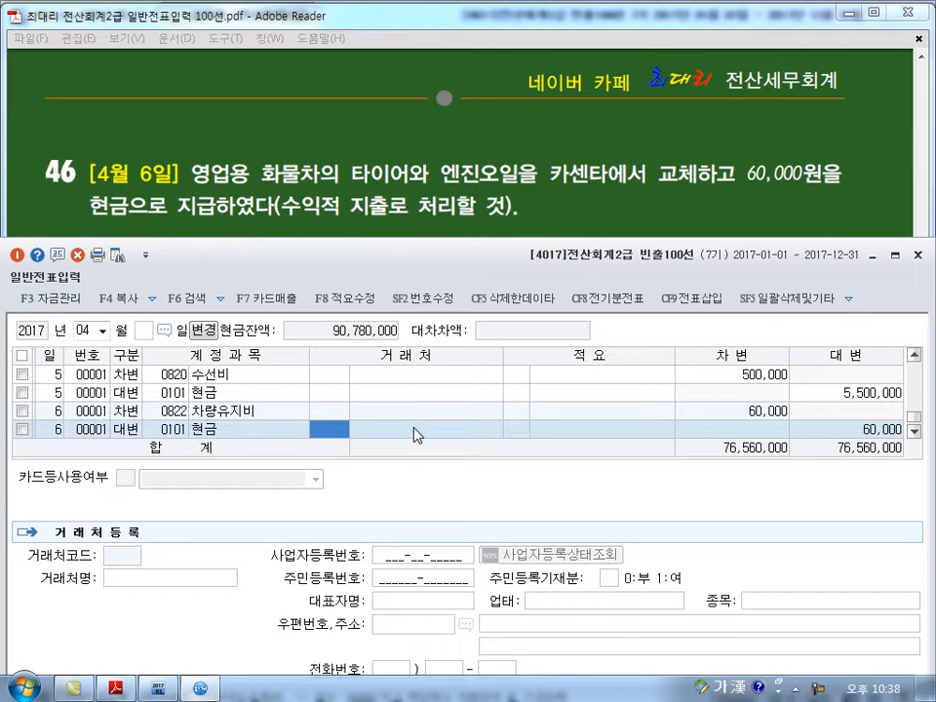
key("Down")
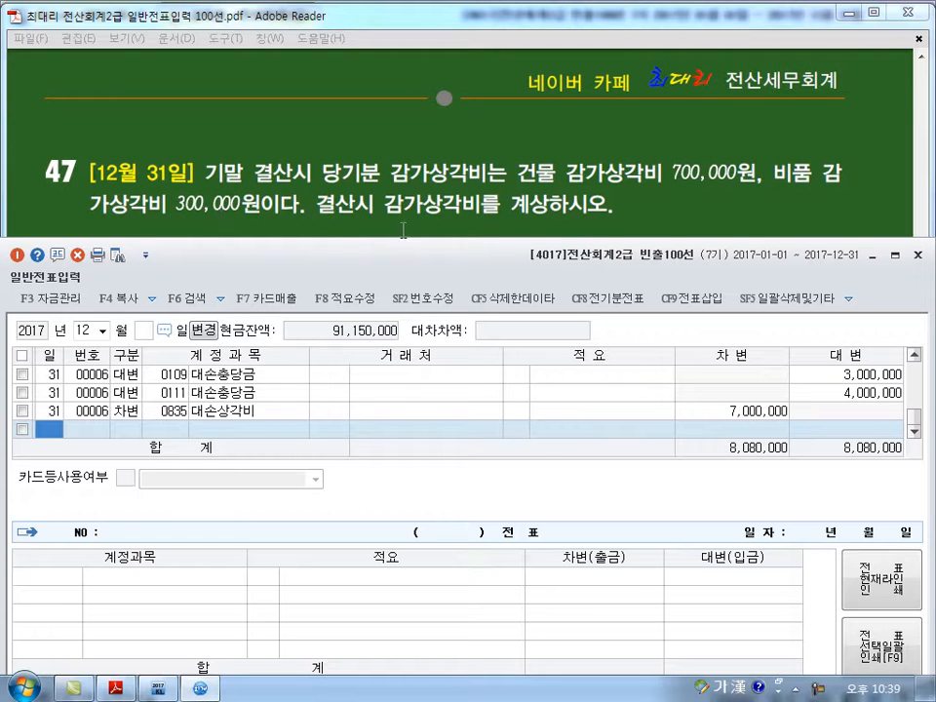
Step: Start a December 31 credit line with the account 감가상각누계액 (0203)
type("31")
key("Return")
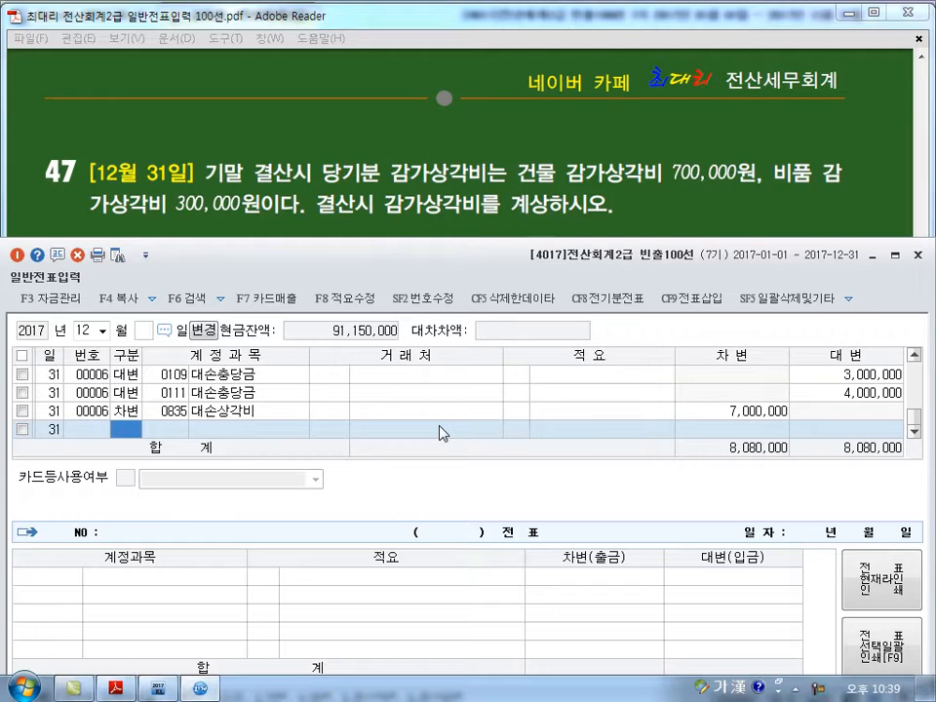
type("4")
key("Return")
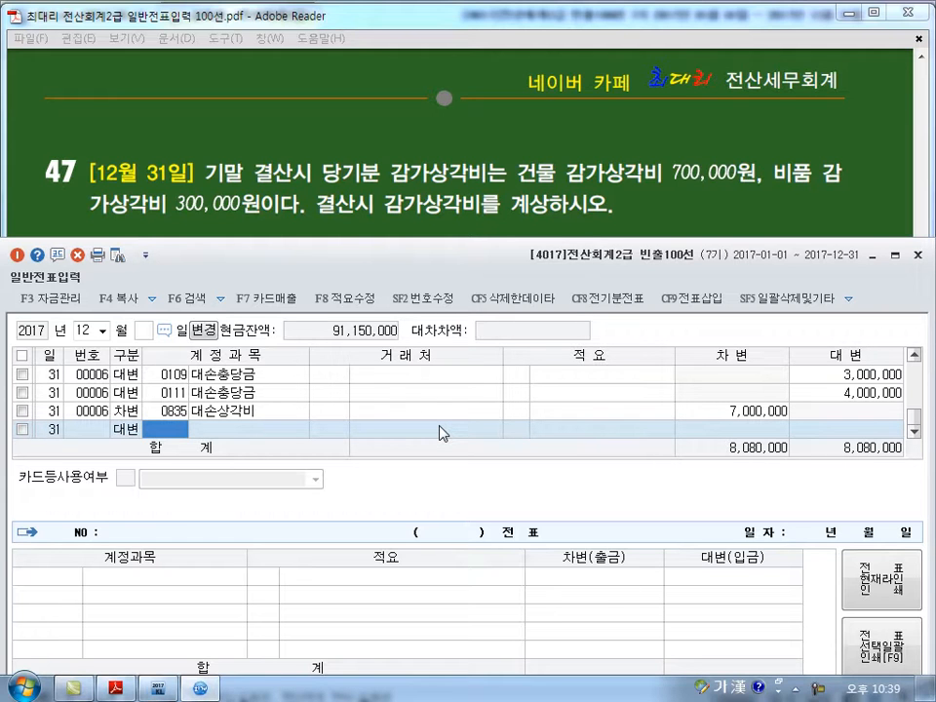
type("0203")
key("Return")
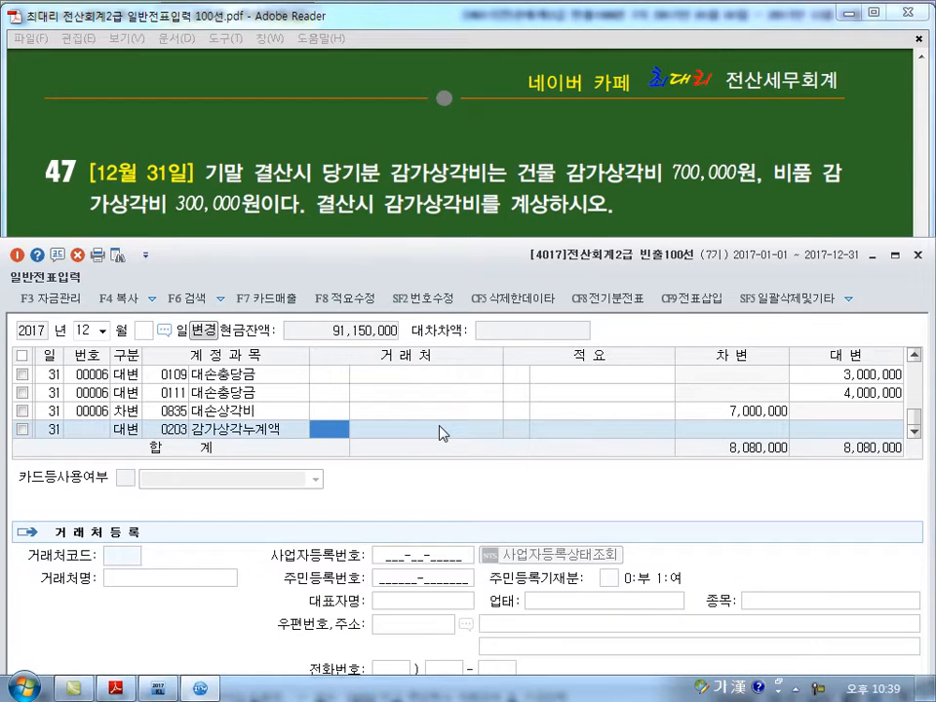
Step: Change the December 31 credit line's account to 건물 (0202)
key("Left")
type("0202")
key("Return")
Step: Look up 감가상 in the account codes and assign the building's 감가상각누계액 (0203) to the December 31 credit line
key("Left")
type("감가상")
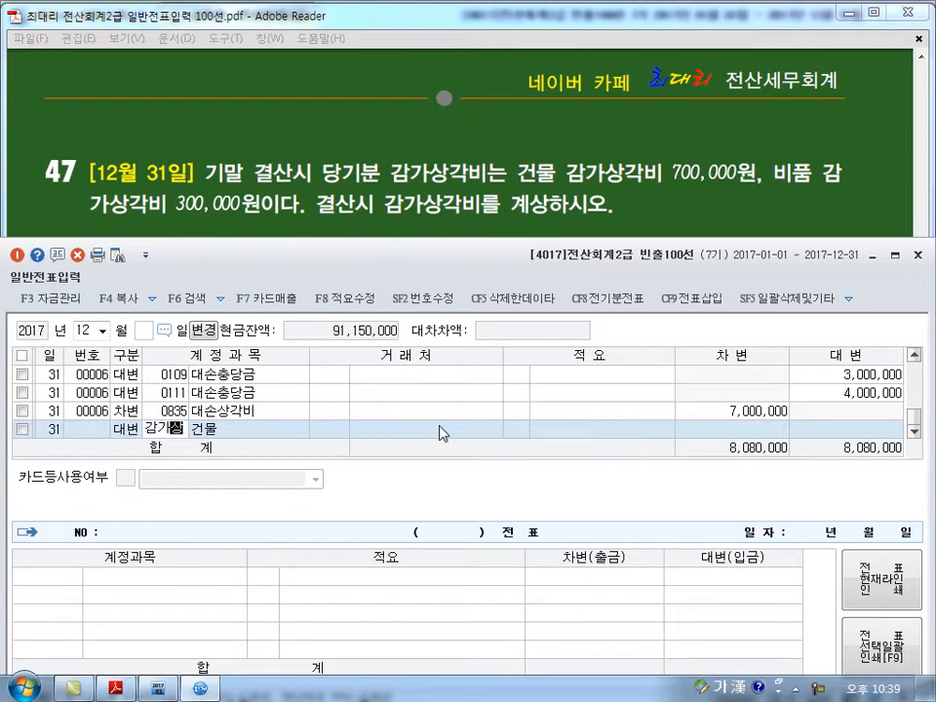
key("Return")
key("Down")
key("Down")
key("Down")
key("Down")
key("Down")
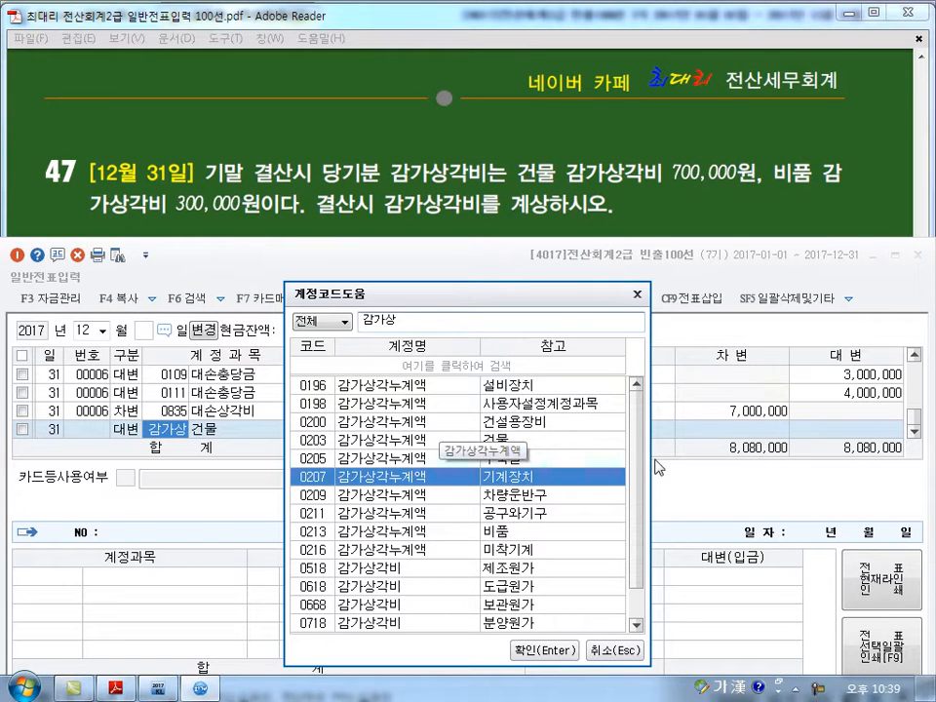
left_click(537, 441)
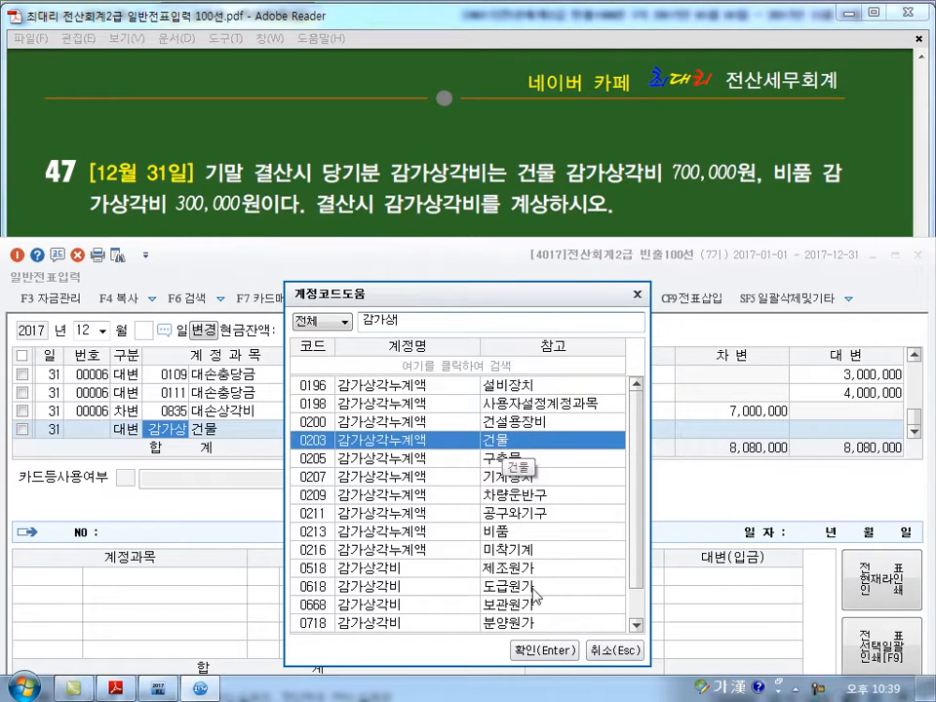
left_click(542, 650)
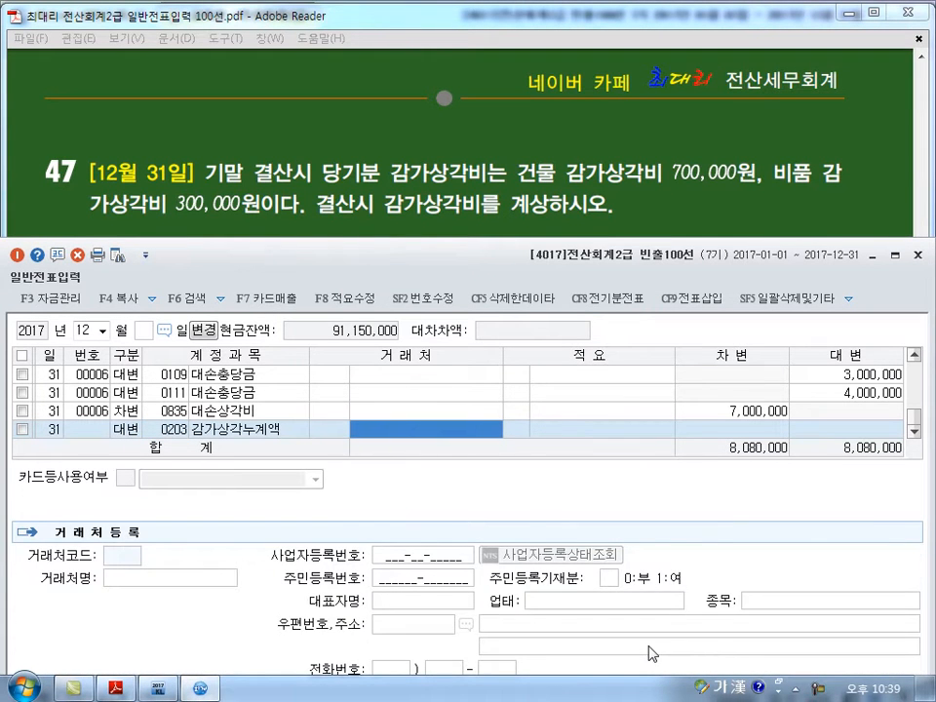
Step: Enter 700,000 as the credit amount of the building's 감가상각누계액 line on December 31
key("Return")
key("Return")
key("Return")
type("700000")
key("Return")
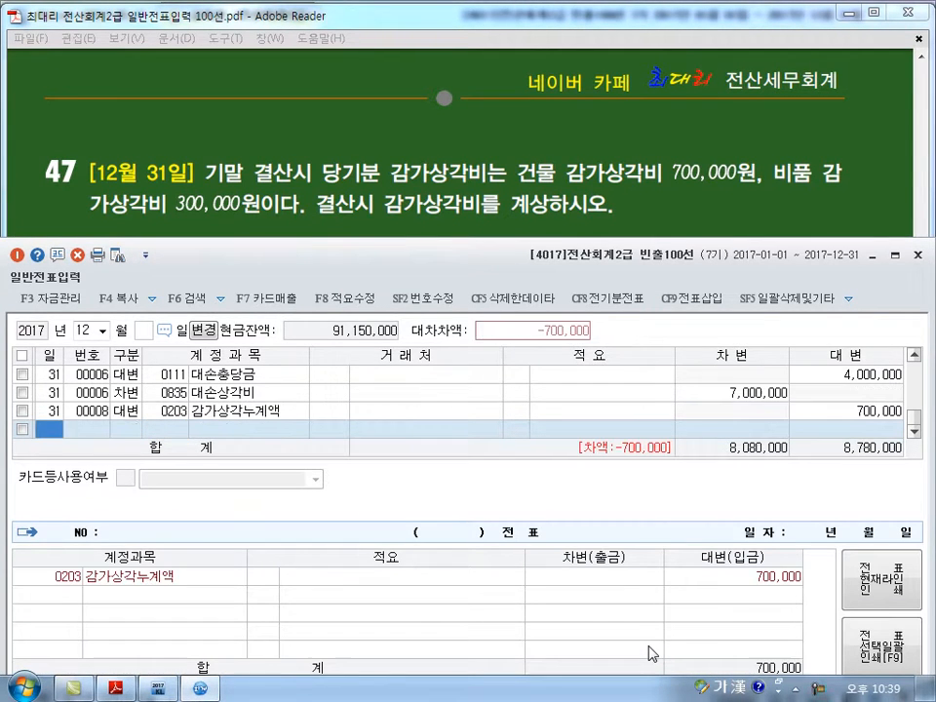
Step: Add a December 31 credit line of 300,000 for the fixtures' 감가상각누계액 (0213)
type("4212")
key("Return")
key("Left")
type("2")
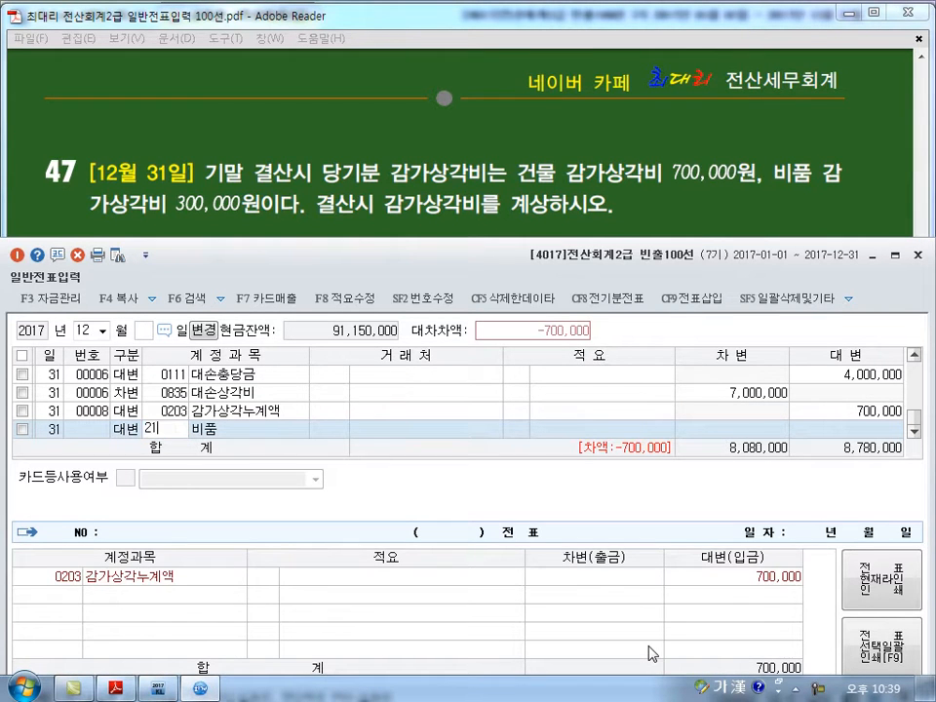
type("13")
key("Return")
key("Return")
key("Return")
key("Return")
key("Return")
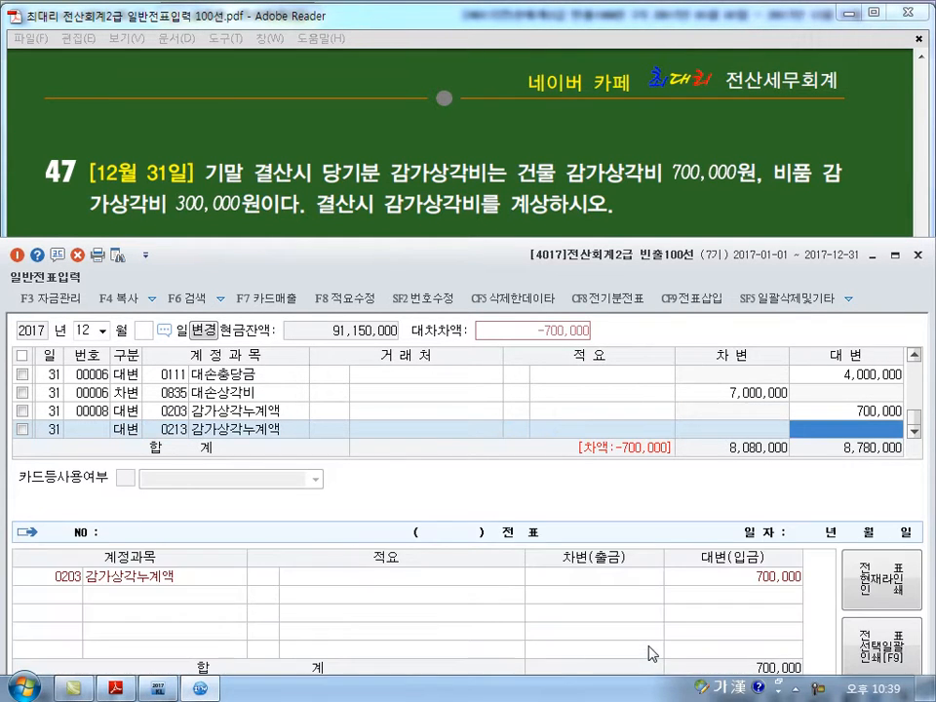
type("300000")
key("Return")
Step: Add a December 31 debit line for 감가상각비 (0818), looked up with 감가상, accepting the balancing amount of 1,000,000
key("Return")
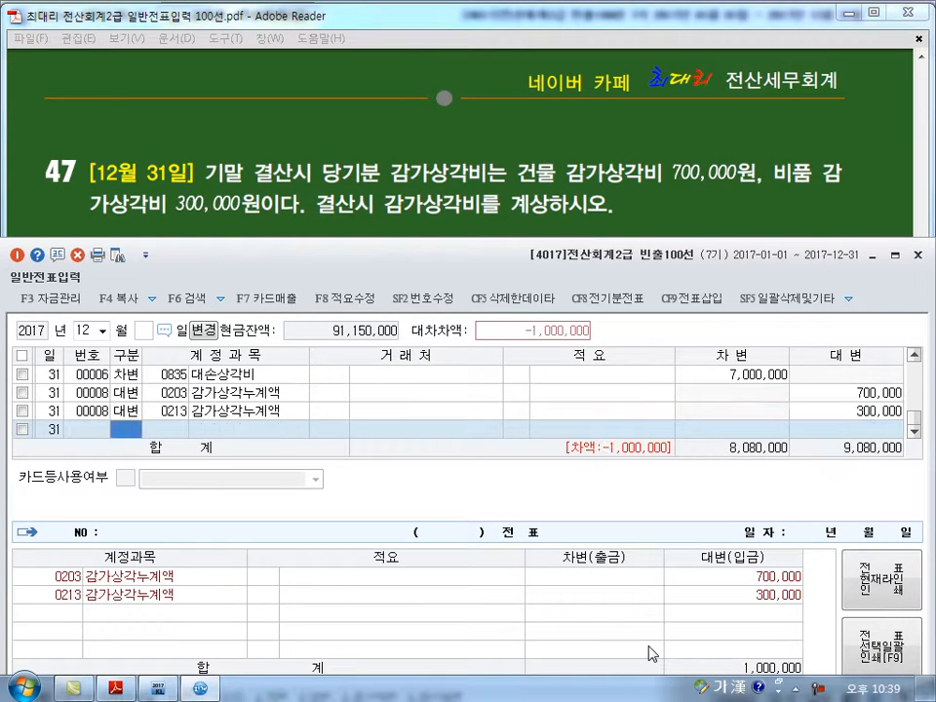
key("3")
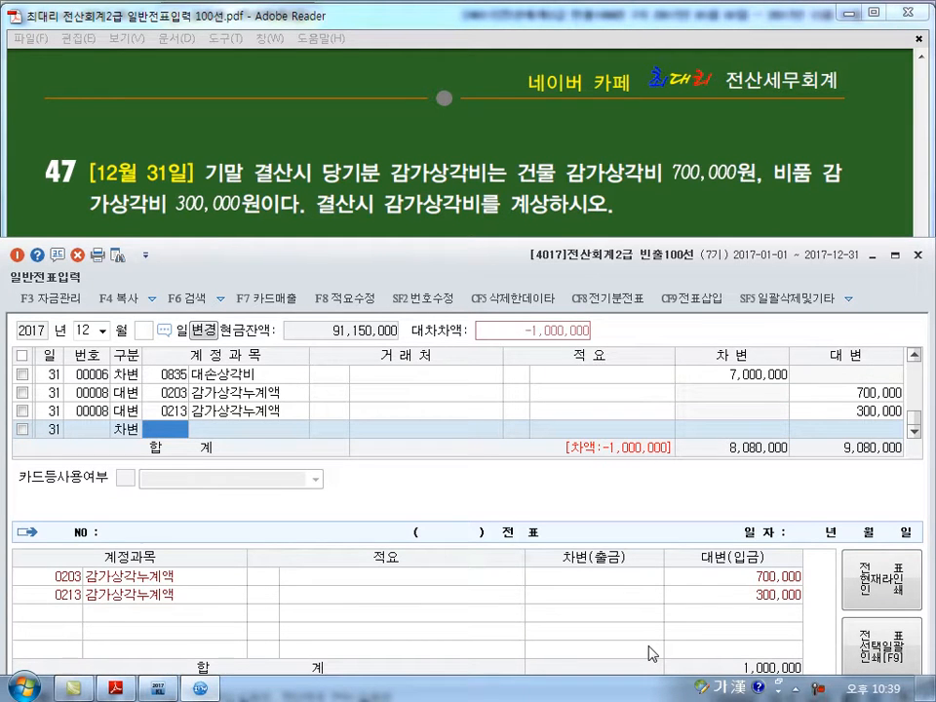
type("감가상")
key("Return")
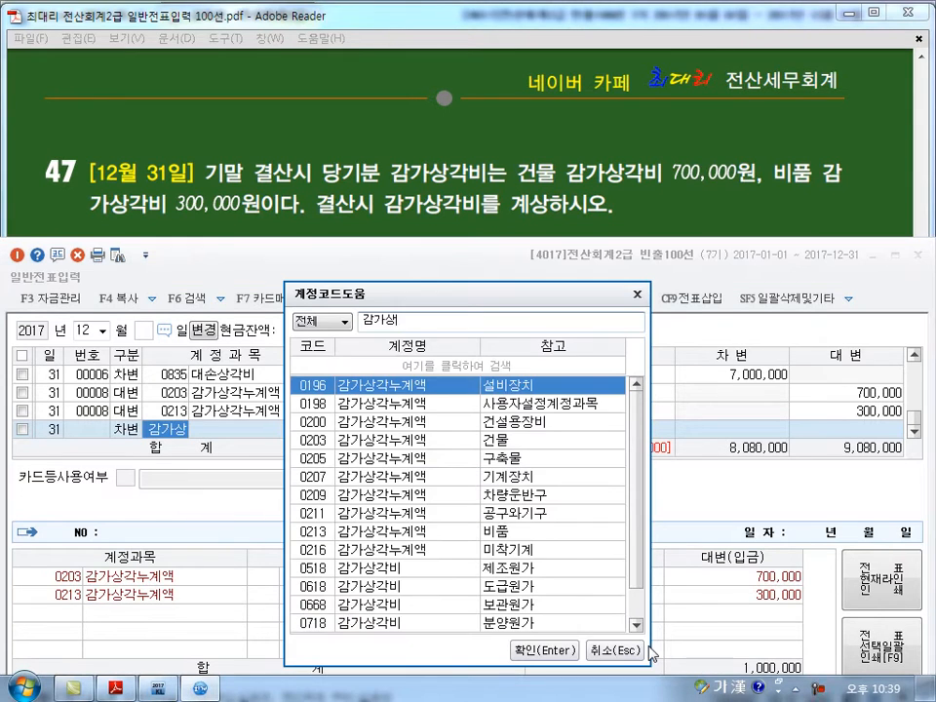
key("Down")
key("Down")
key("Down")
key("Down")
key("Down")
key("Down")
key("Down")
key("Down")
key("Down")
key("Down")
key("Down")
key("Down")
key("Down")
key("Down")
key("Down")
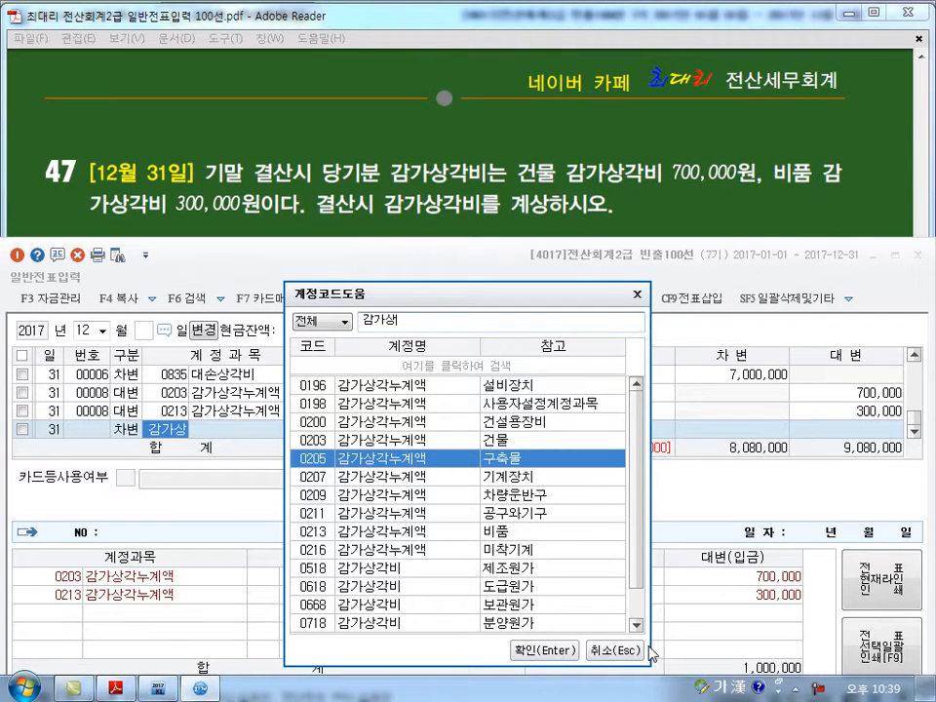
key("Return")
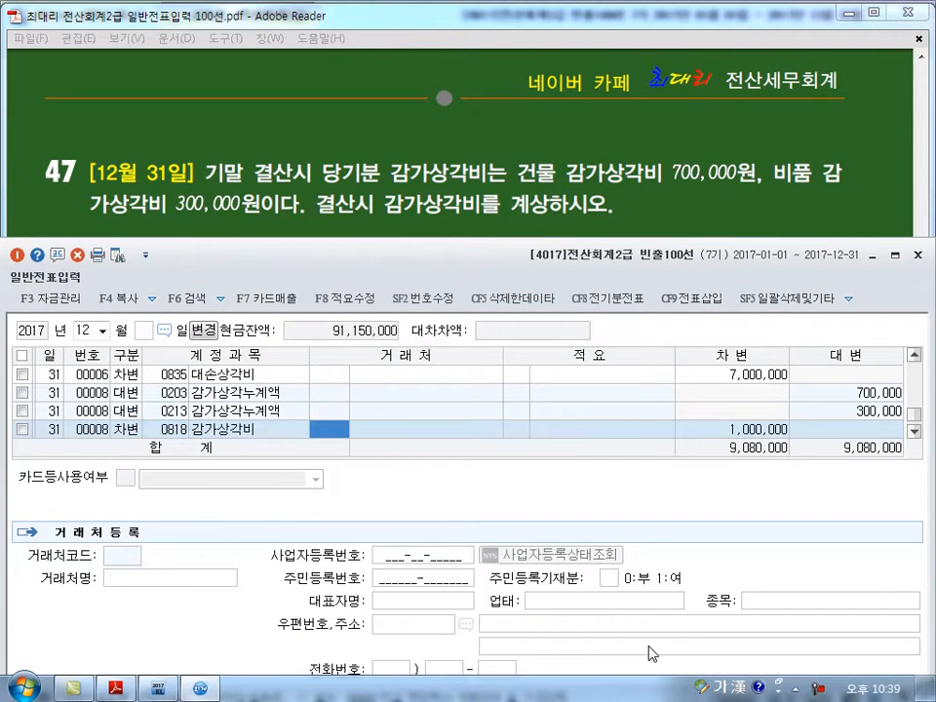
key("Return")
key("Return")
key("Return")
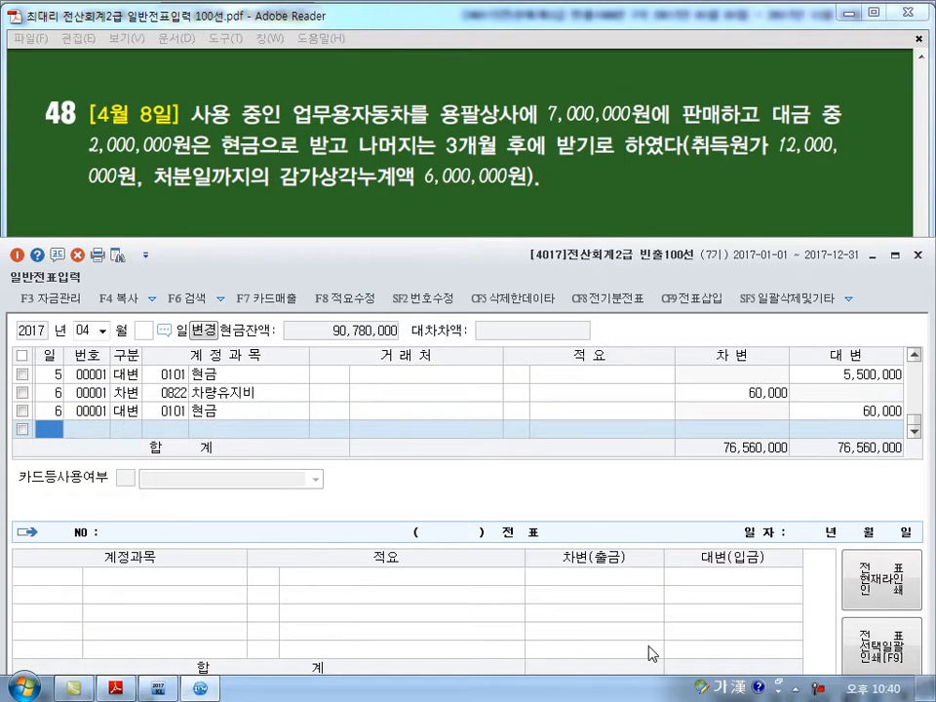
Step: Add an April 8 credit line of 12,000,000 for 차량운반구 (0208)
type("8")
key("Return")
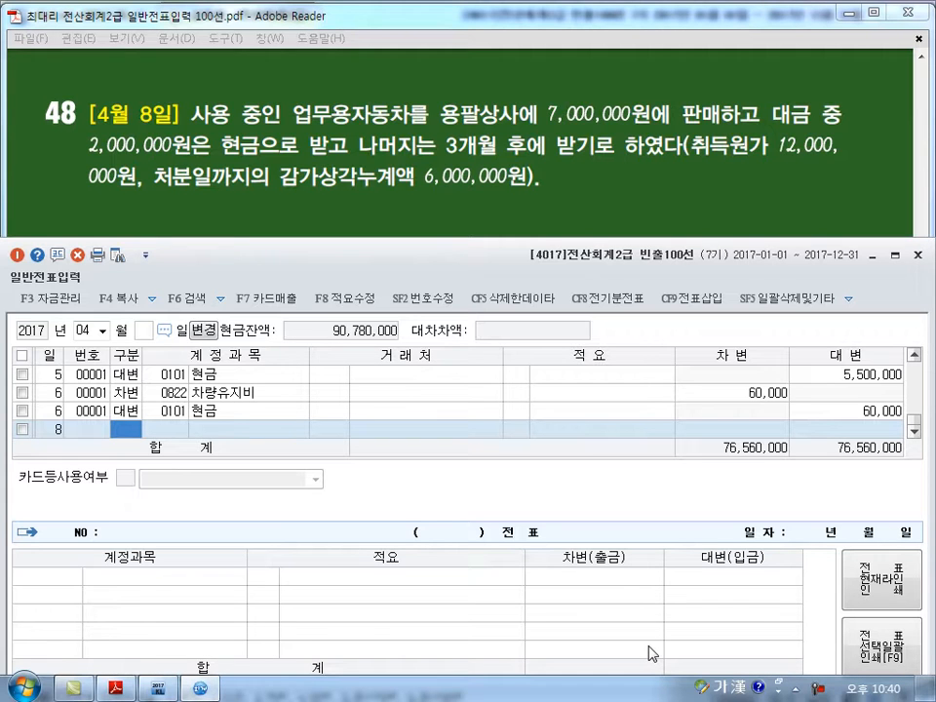
type("4")
key("Return")
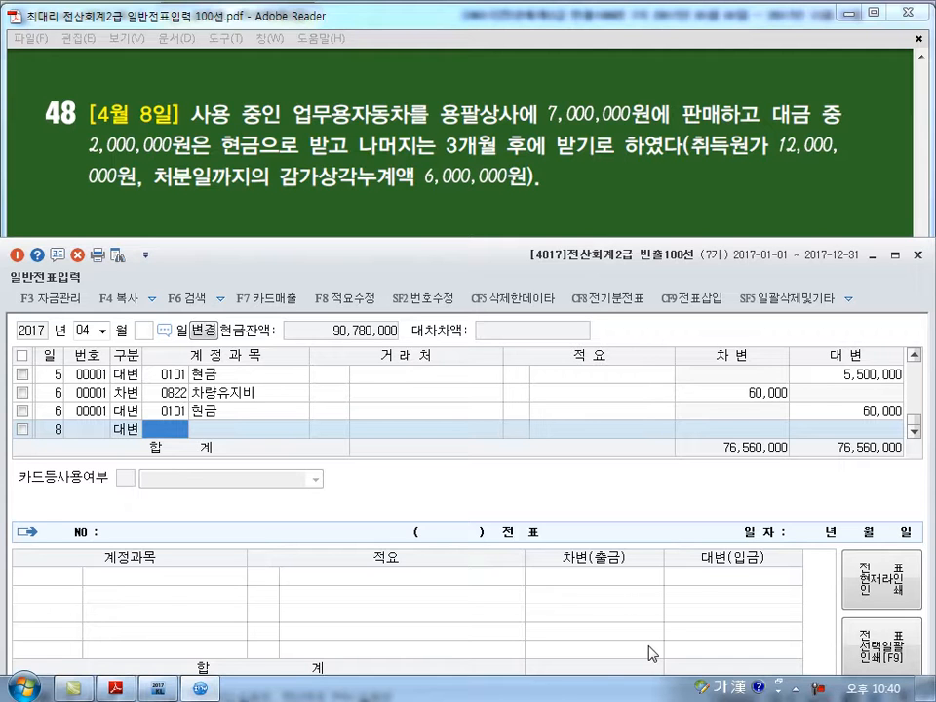
type("208")
key("Return")
key("Return")
key("Return")
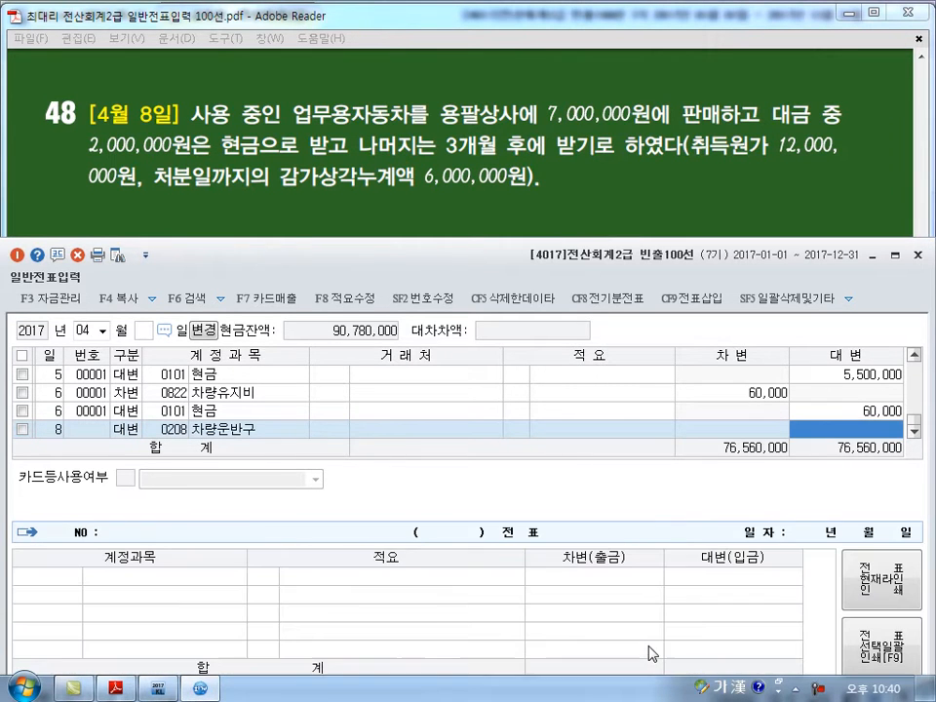
type("12000000")
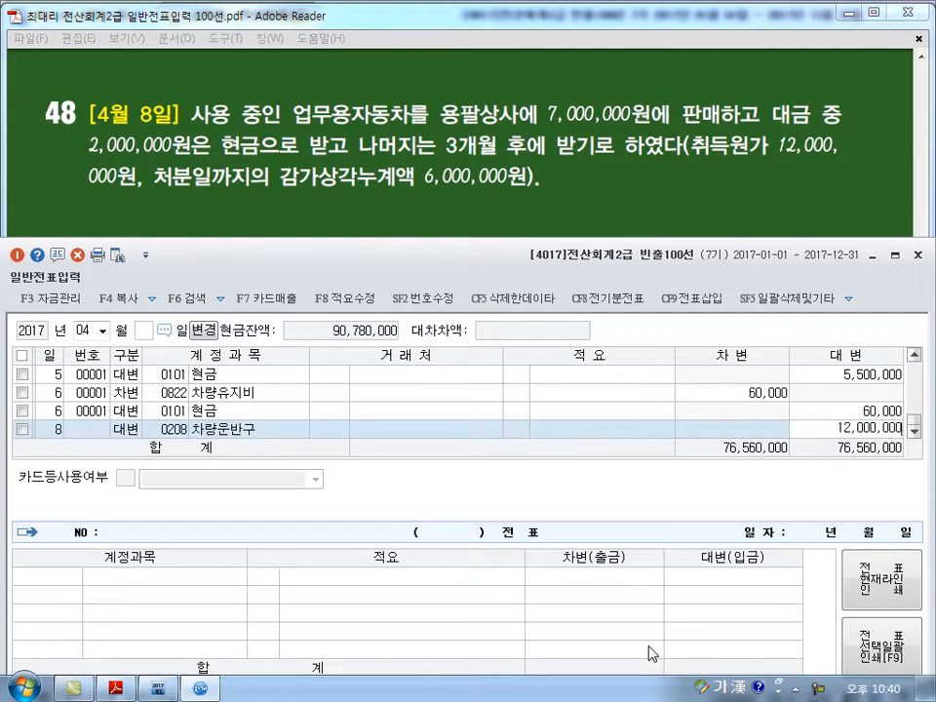
key("Return")
Step: Add an April 8 debit line of 6,000,000 for the vehicle's 감가상각누계액 (0209)
type("3")
key("Return")
type("209")
key("Return")
key("Return")
key("Return")
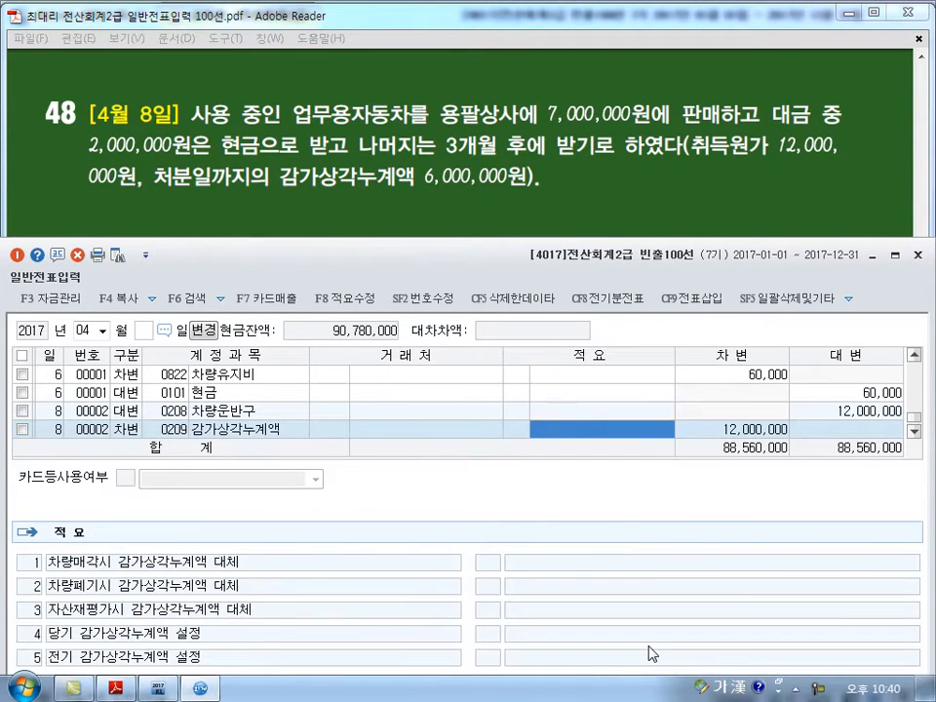
key("Return")
type("6000000")
key("Return")
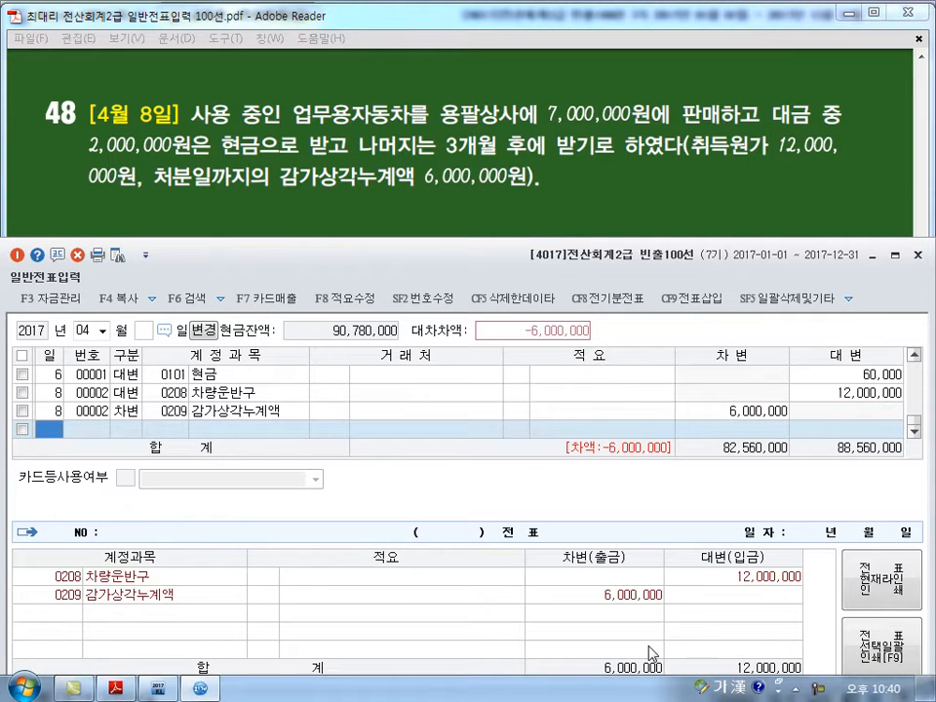
Step: Add an April 8 debit line of 2,000,000 for 현금 (0101)
key("Up")
key("Down")
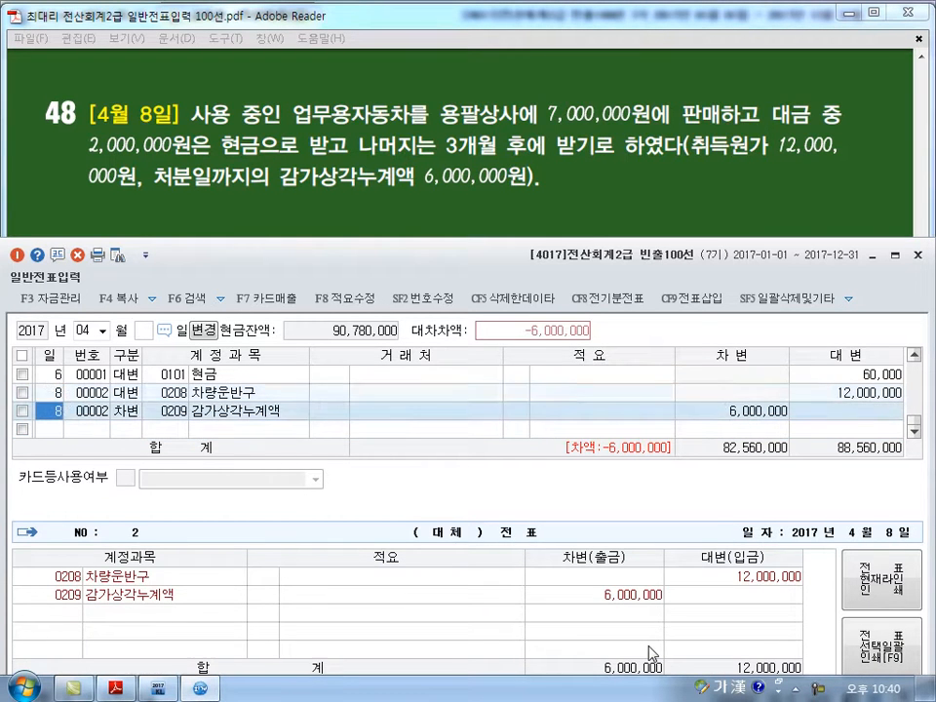
key("Down")
key("Return")
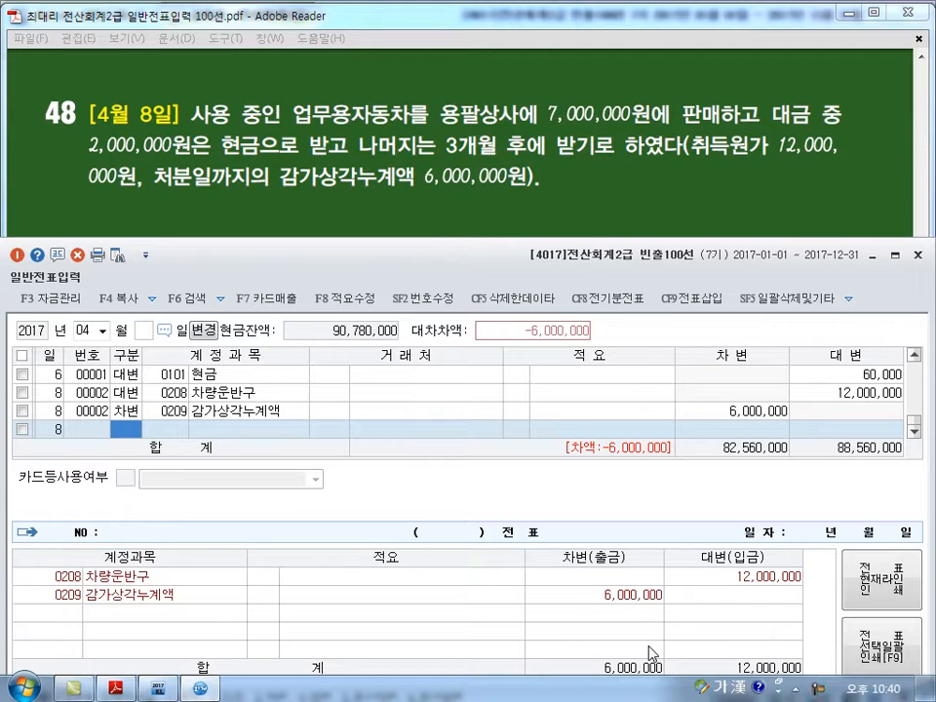
type("3")
key("Return")
type("101")
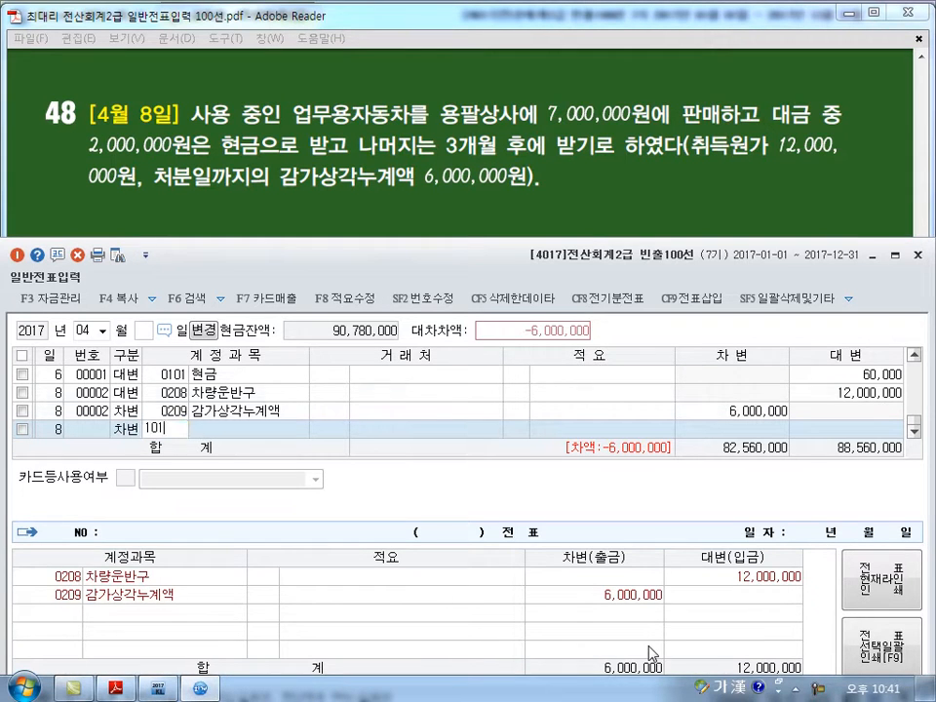
key("Return")
key("Return")
key("Return")
type("2000000")
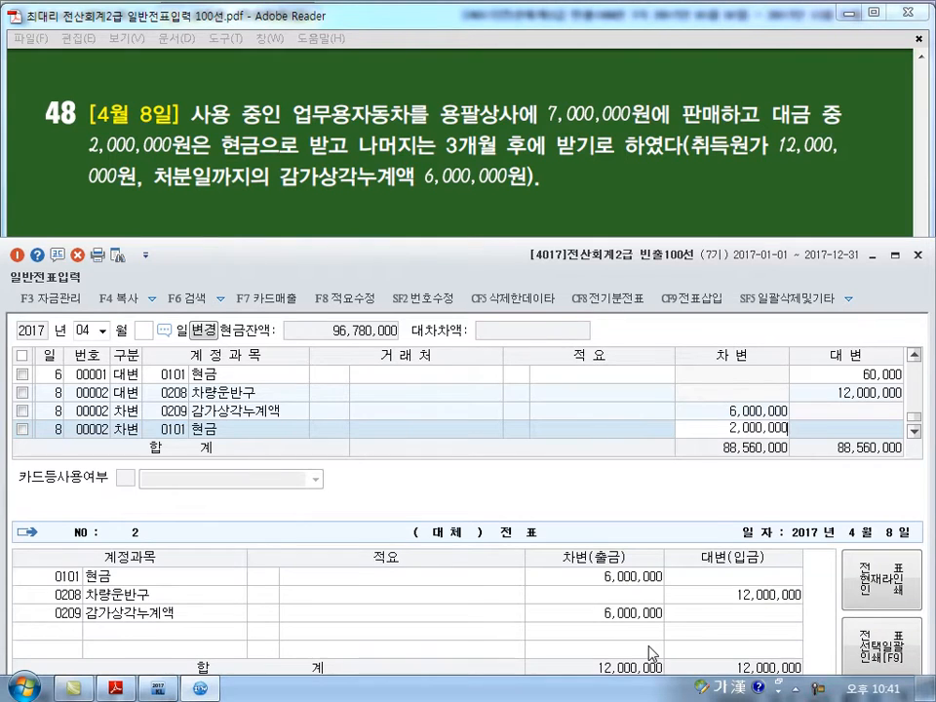
key("Return")
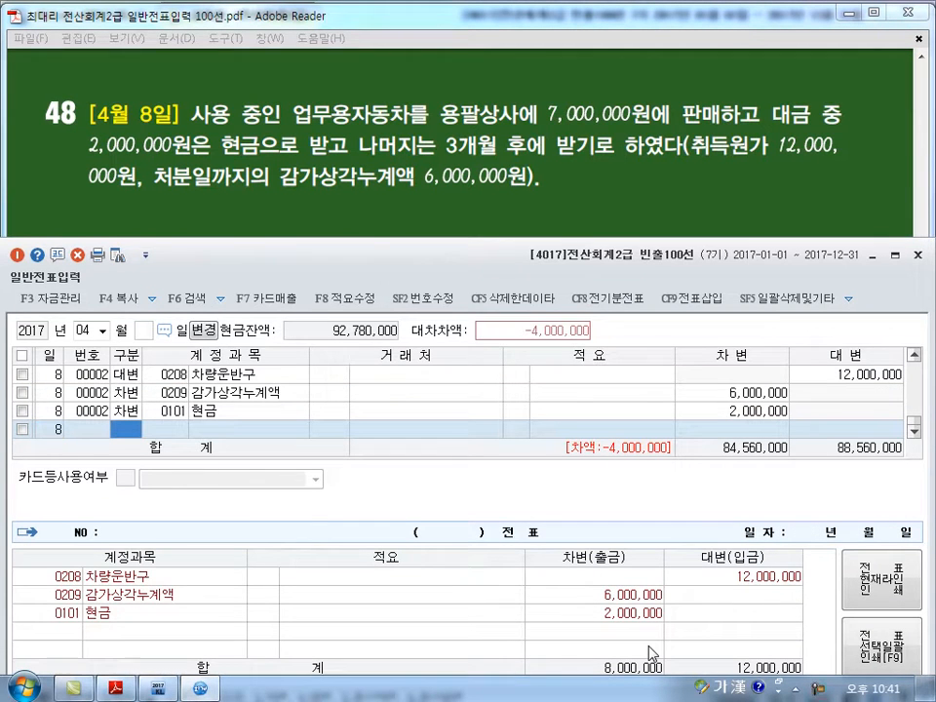
Step: Add an April 8 debit line of 5,000,000 for 미수금 (0120) with 용팔상사 (00108) as the trading partner
type("3")
key("Return")
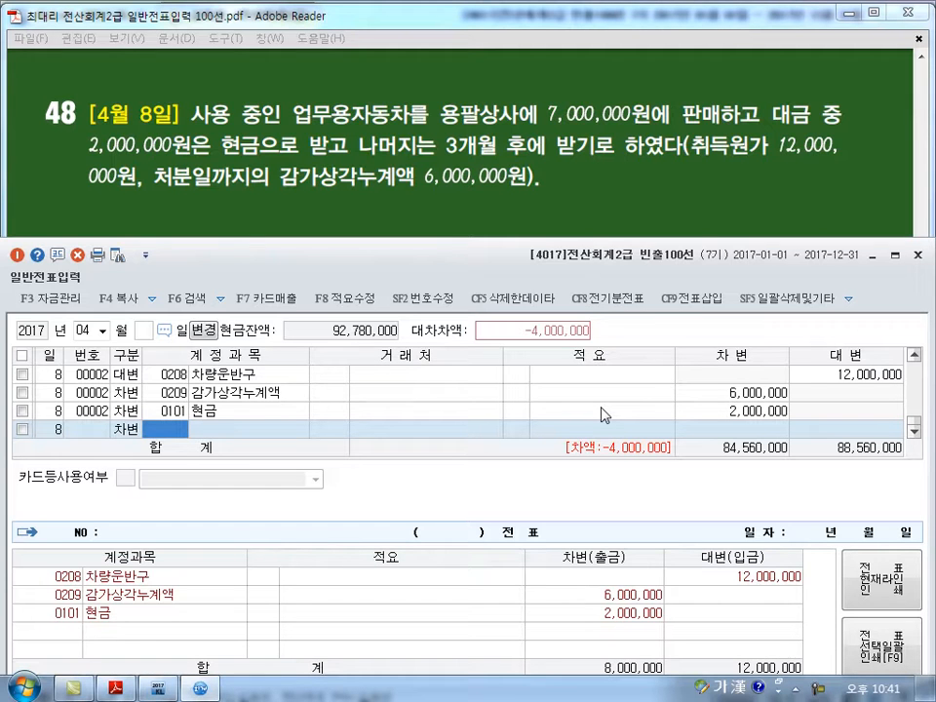
type("120")
key("Return")
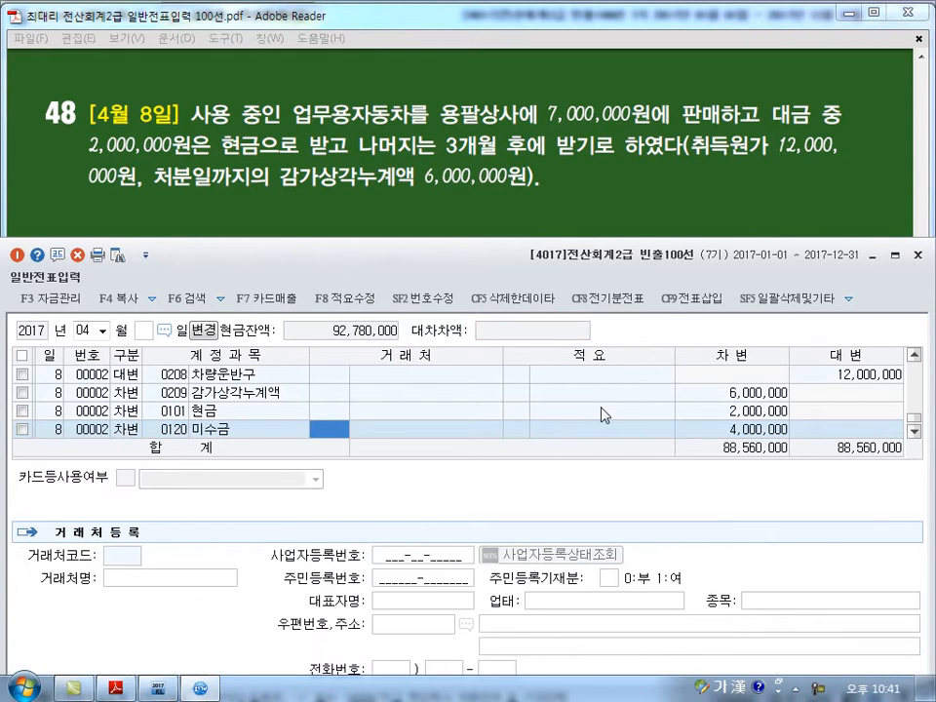
type("108")
key("Return")
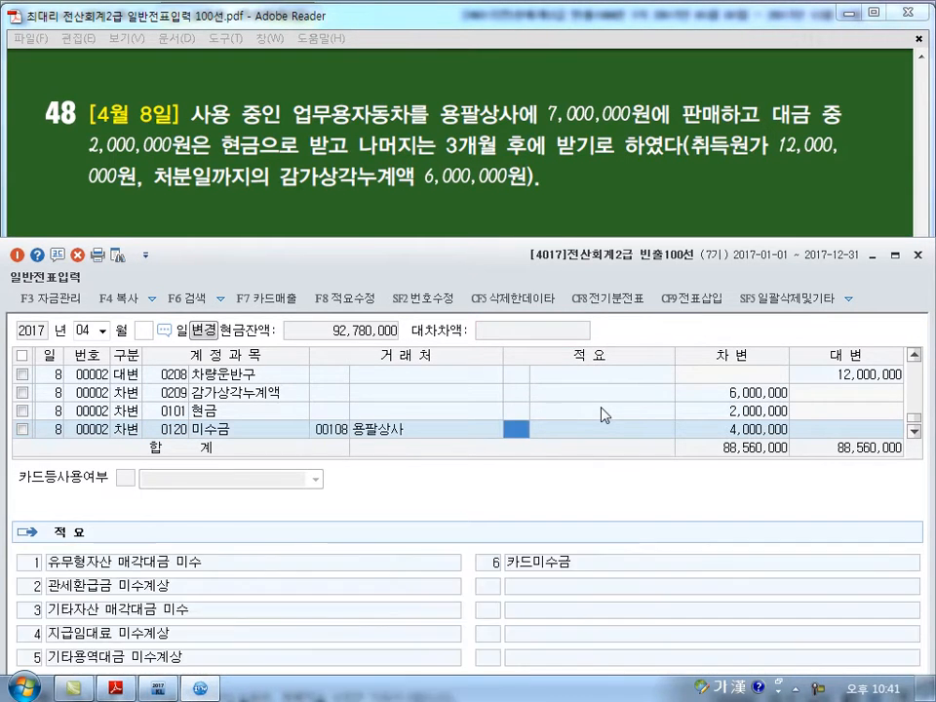
key("Return")
type("5000000")
key("Return")
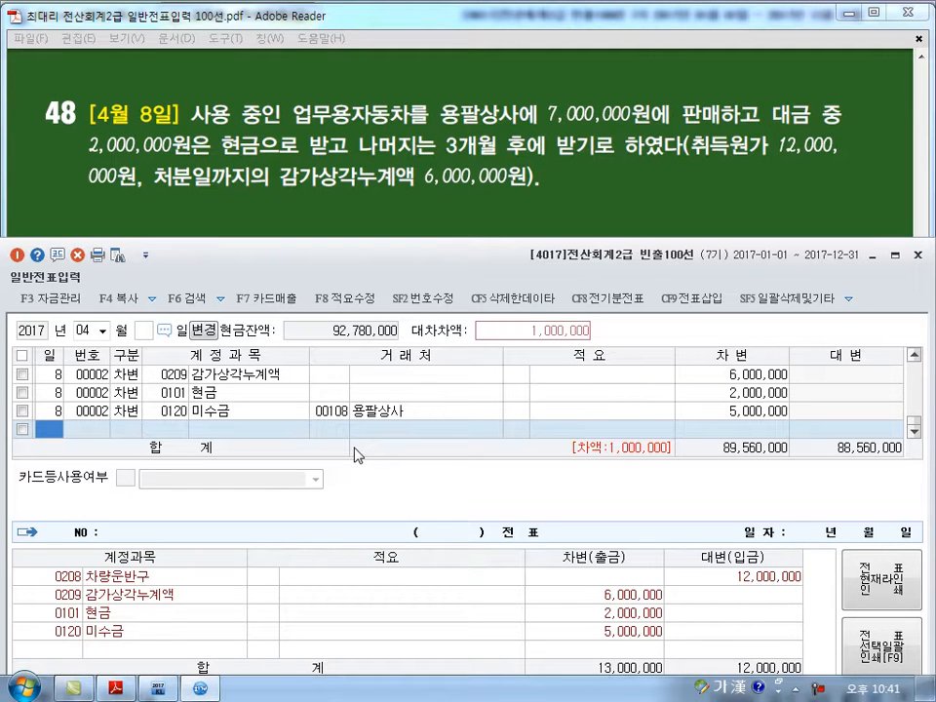
Step: Add an April 8 credit line for 유형자산처분이익 (0914), accepting the balancing amount of 1,000,000
key("Return")
type("4")
key("Return")
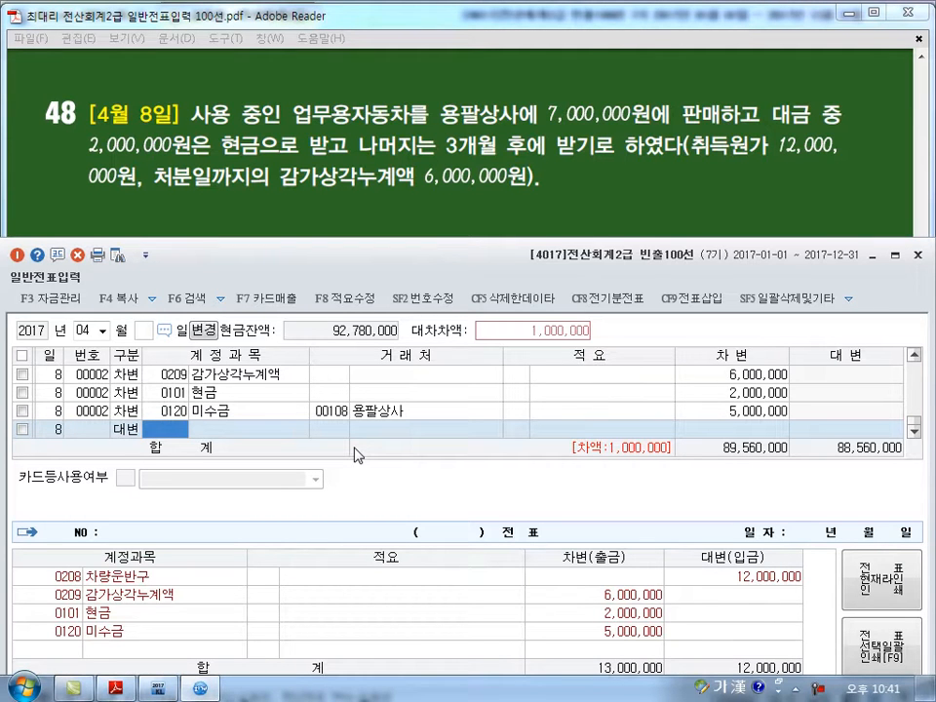
type("914")
key("Return")
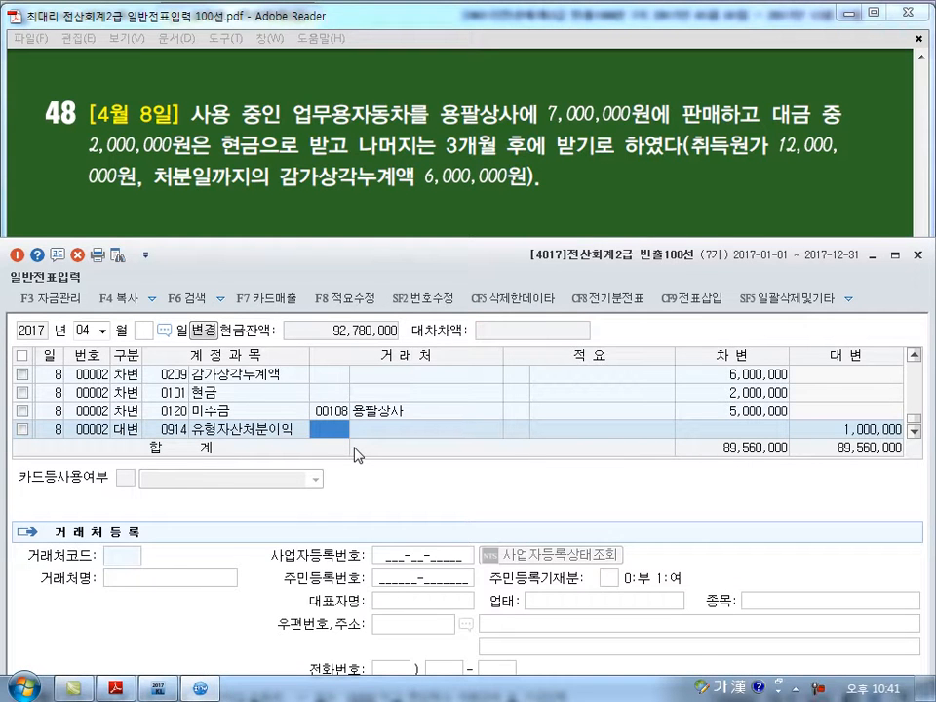
key("Left")
key("Left")
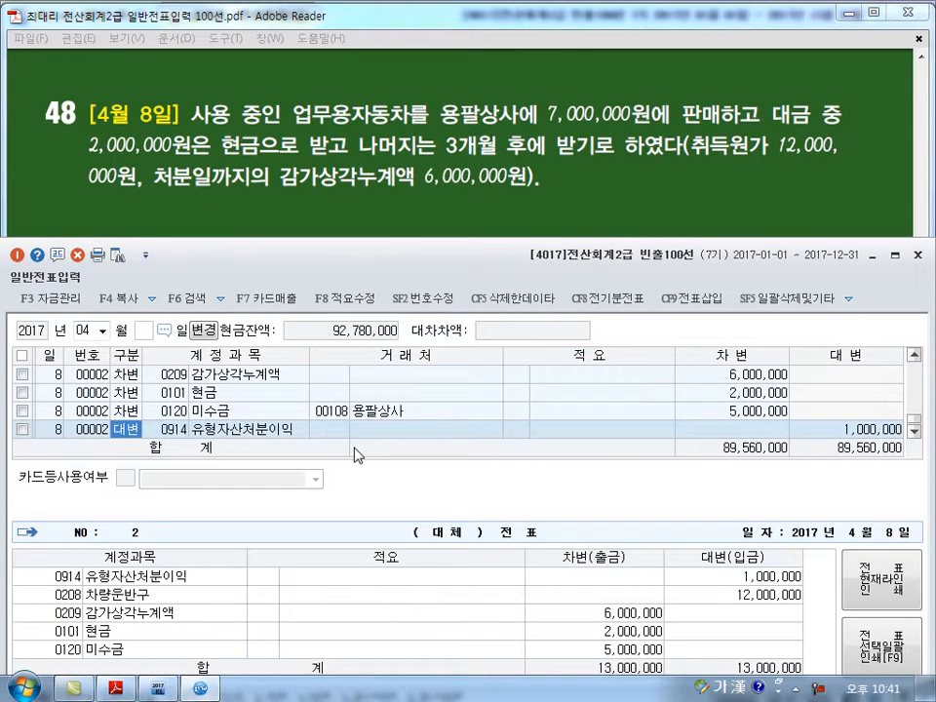
key("Left")
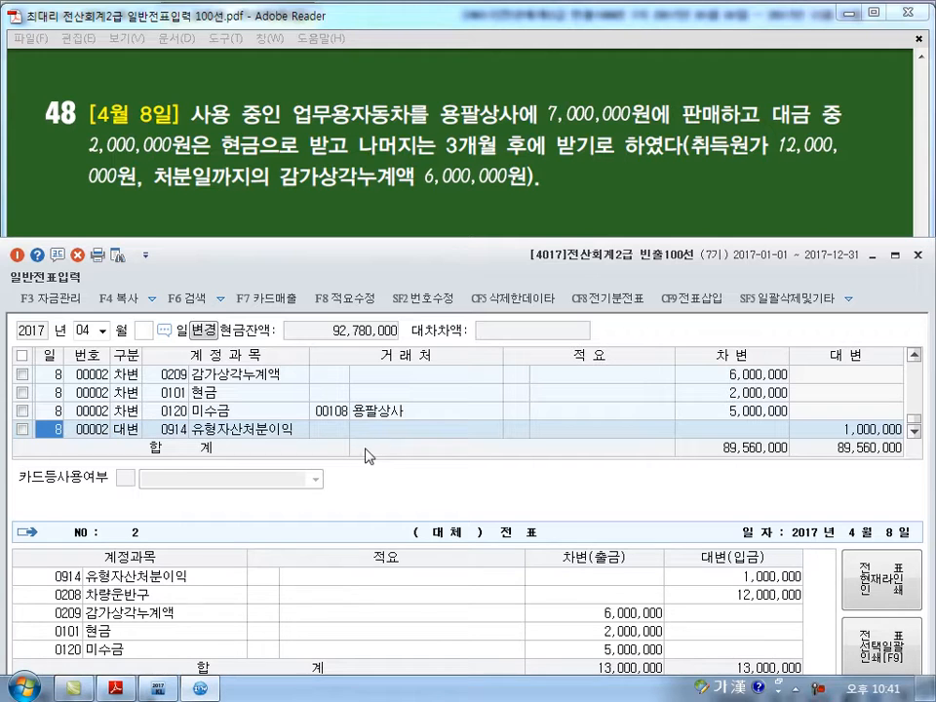
Step: Switch to the problem PDF in Adobe Reader and handwrite a T-account divider with the asset's 12,000,000 underlined on the credit side
left_click(631, 209)
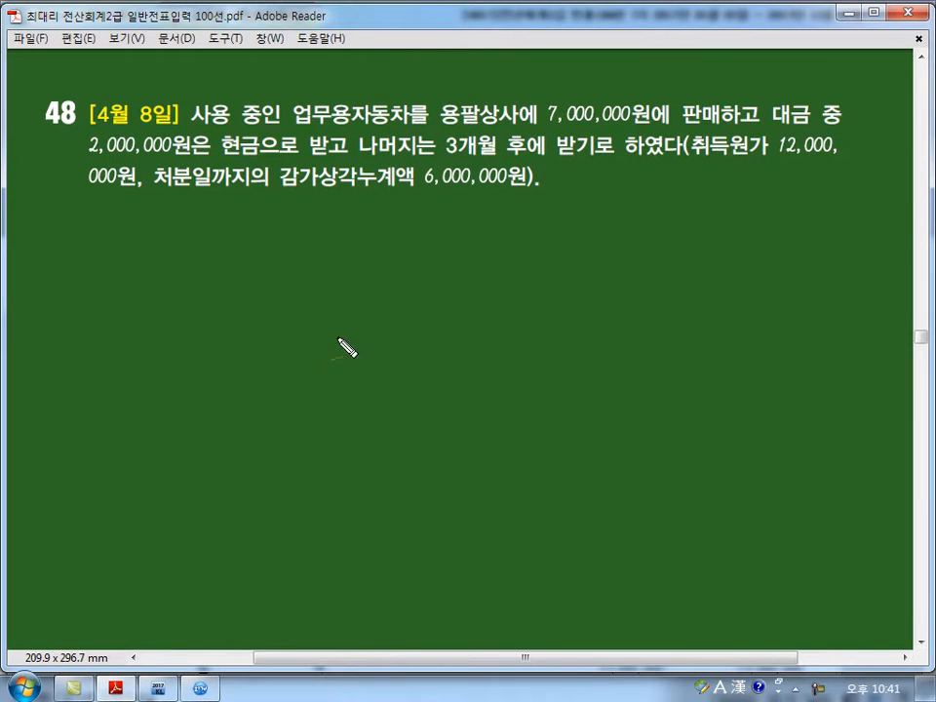
left_click_drag(511, 264, 509, 378)
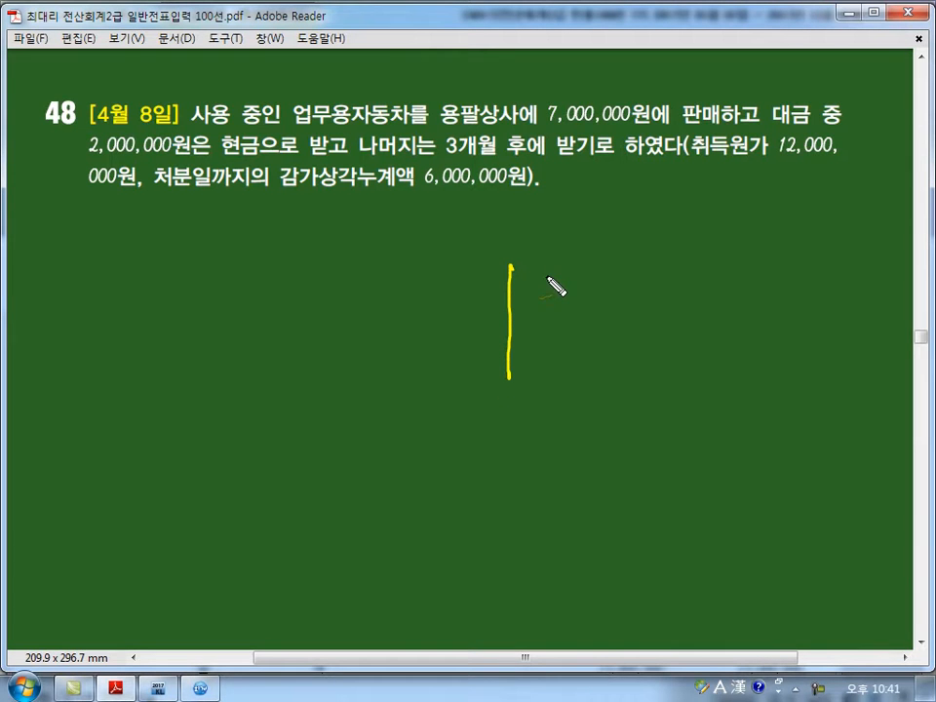
mouse_move(537, 258)
left_mouse_down()
mouse_move(527, 268)
mouse_move(568, 274)
mouse_move(569, 297)
mouse_move(535, 295)
mouse_move(559, 296)
mouse_move(574, 274)
mouse_move(606, 286)
mouse_move(683, 285)
left_mouse_up()
mouse_move(686, 281)
left_mouse_down()
mouse_move(684, 289)
mouse_move(713, 278)
mouse_move(735, 286)
mouse_move(780, 280)
left_mouse_up()
left_click_drag(534, 285, 620, 285)
Step: Draw an arc from the credit entry to the debit side and handwrite 감누 6,000,000 there
mouse_move(546, 256)
left_mouse_down()
mouse_move(391, 236)
mouse_move(395, 258)
left_mouse_up()
mouse_move(271, 279)
left_mouse_down()
mouse_move(304, 304)
mouse_move(327, 285)
mouse_move(325, 322)
left_mouse_up()
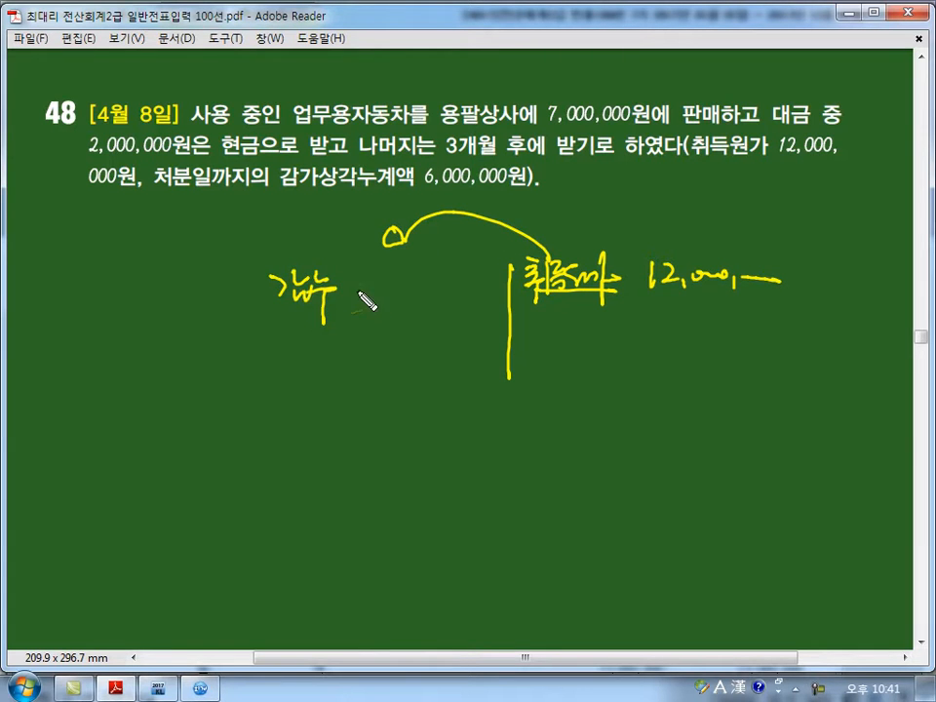
mouse_move(360, 283)
left_mouse_down()
mouse_move(360, 302)
mouse_move(472, 306)
mouse_move(466, 290)
left_mouse_up()
Step: Rule off the first row of the T-account and handwrite 현금 and 미수금 in a brace below it on the debit side
left_click_drag(542, 290, 753, 295)
left_click_drag(262, 301, 698, 299)
left_click_drag(293, 311, 297, 417)
mouse_move(312, 320)
left_mouse_down()
mouse_move(332, 353)
mouse_move(360, 351)
mouse_move(324, 389)
mouse_move(374, 377)
mouse_move(377, 388)
left_mouse_up()
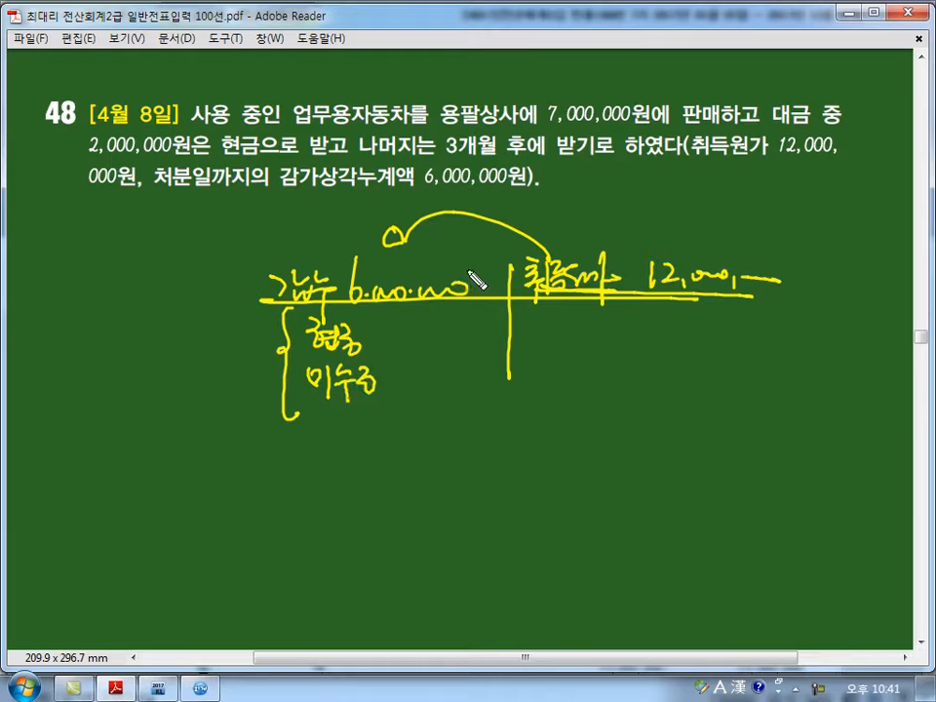
Step: Circle the 7,000,000원 sale price, note it beside 현금 and 미수금, and link the debit and credit sides with a double-ended arrow
left_click_drag(541, 127, 597, 161)
left_click_drag(394, 334, 394, 402)
mouse_move(417, 362)
left_mouse_down()
mouse_move(429, 372)
mouse_move(460, 359)
left_mouse_up()
mouse_move(399, 438)
left_mouse_down()
mouse_move(411, 480)
mouse_move(622, 493)
mouse_move(636, 456)
left_mouse_up()
left_click_drag(382, 452, 408, 452)
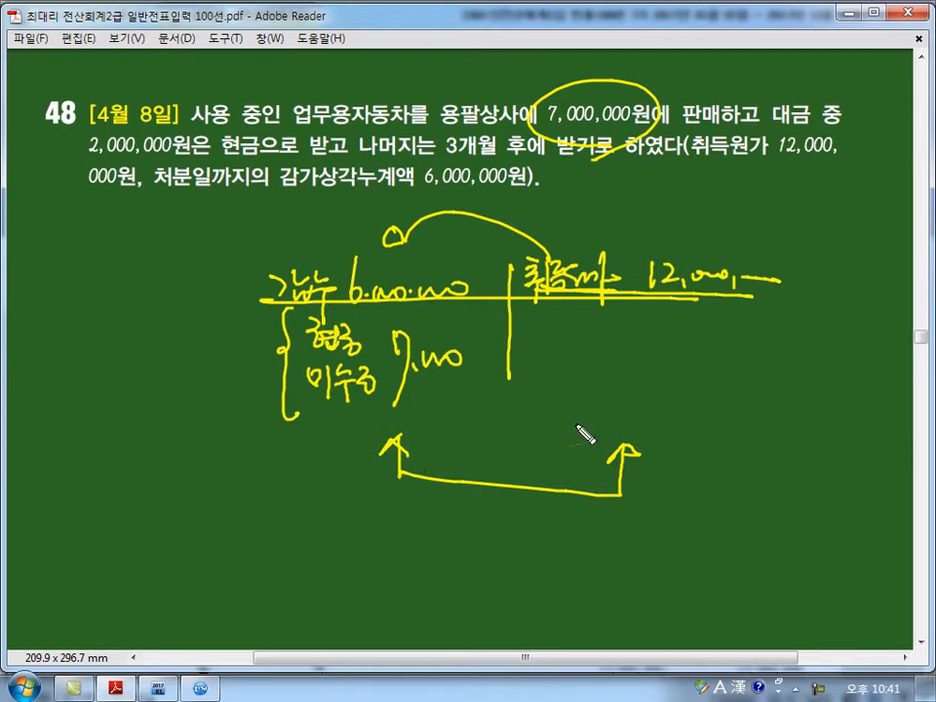
Step: Handwrite and circle the disposal gain at the credit end and the disposal loss at the debit end of the arrow
mouse_move(702, 437)
left_mouse_down()
mouse_move(762, 419)
mouse_move(660, 445)
mouse_move(664, 411)
mouse_move(671, 429)
mouse_move(702, 432)
left_mouse_up()
mouse_move(422, 455)
left_mouse_down()
mouse_move(322, 425)
mouse_move(372, 461)
mouse_move(339, 441)
left_mouse_up()
mouse_move(351, 430)
left_mouse_down()
mouse_move(371, 432)
mouse_move(368, 447)
left_mouse_up()
left_click_drag(355, 447, 373, 449)
mouse_move(391, 427)
left_mouse_down()
mouse_move(390, 442)
mouse_move(403, 435)
mouse_move(405, 452)
left_mouse_up()
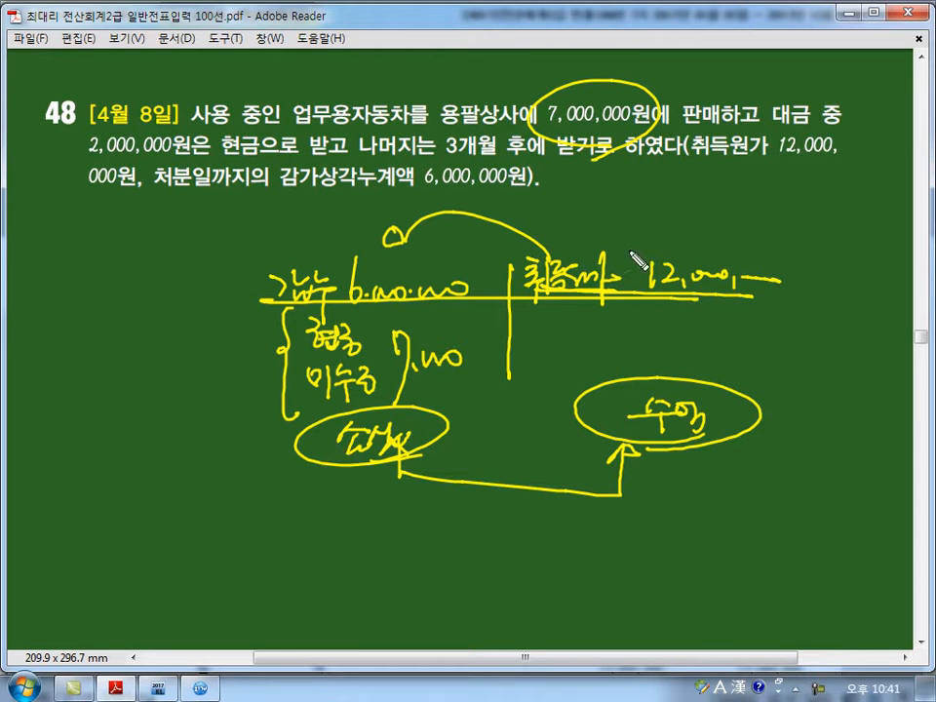
Step: Mark the 12,000,000 credit entry with a circled 1 above it
left_click_drag(644, 223, 643, 242)
left_click_drag(651, 216, 649, 216)
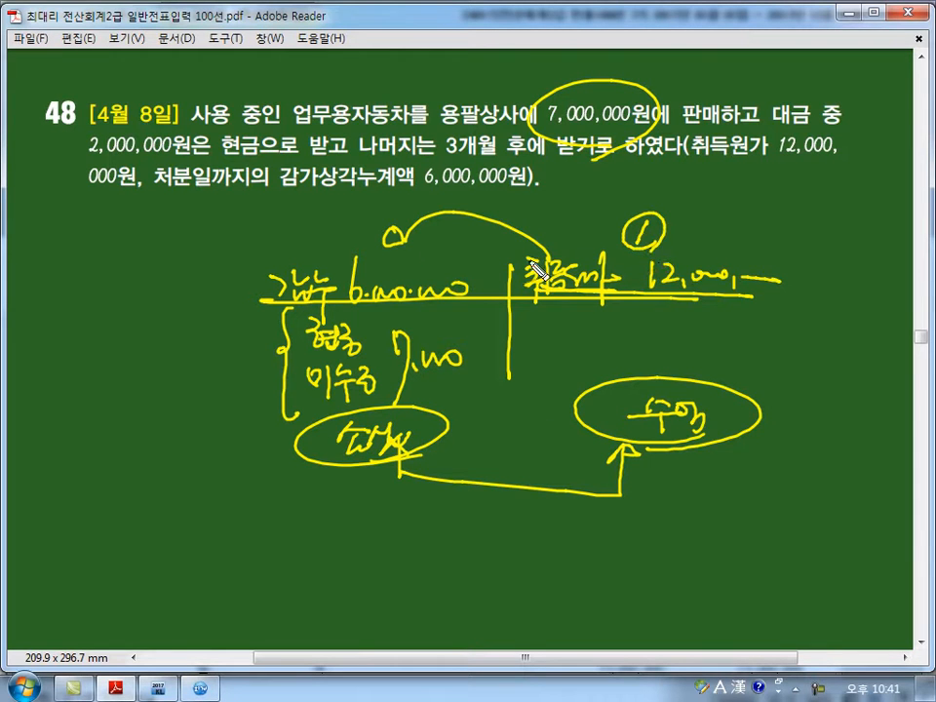
Step: Mark the accumulated depreciation, the 현금 and 미수금 brace, and the gain/loss arrow with circled 2, 3 and 4, and clear the ink
left_click_drag(392, 244, 411, 260)
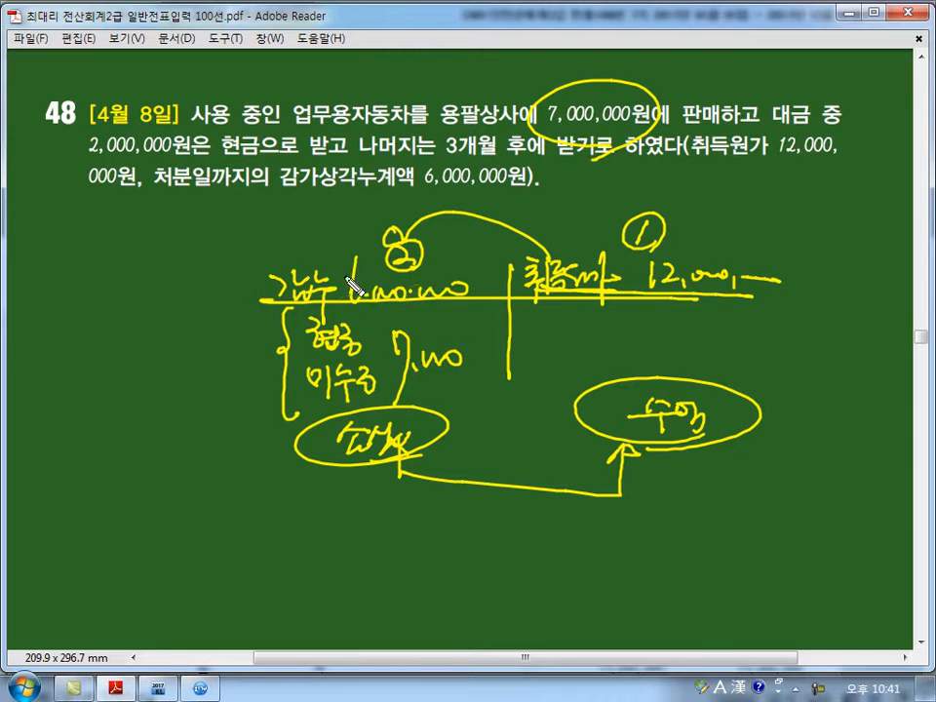
left_click_drag(234, 361, 255, 374)
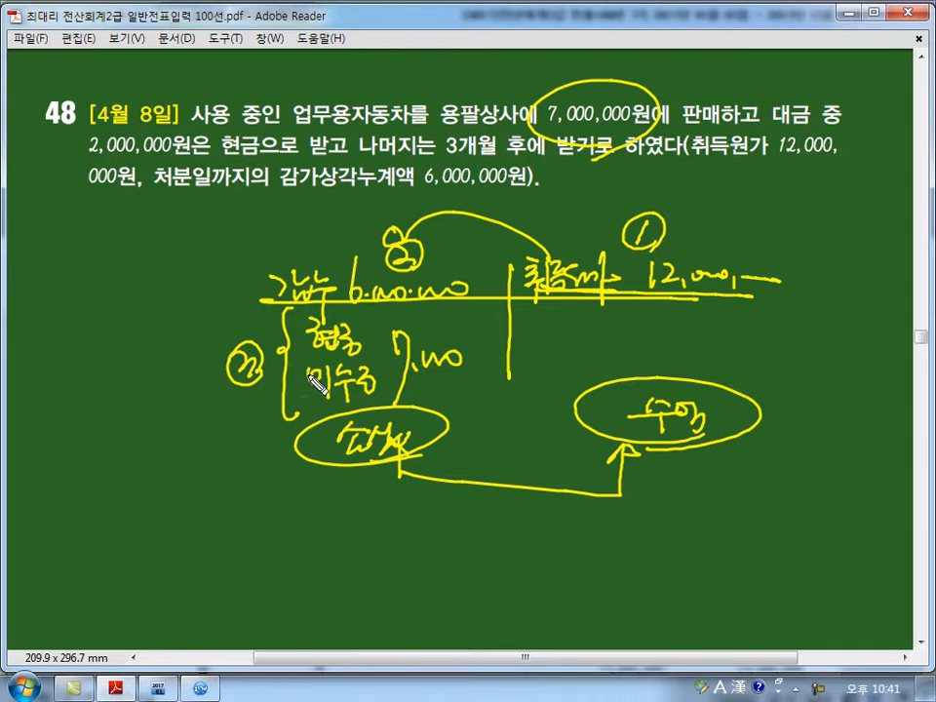
left_click_drag(505, 455, 518, 473)
mouse_move(503, 461)
left_mouse_down()
mouse_move(506, 480)
mouse_move(527, 468)
left_mouse_up()
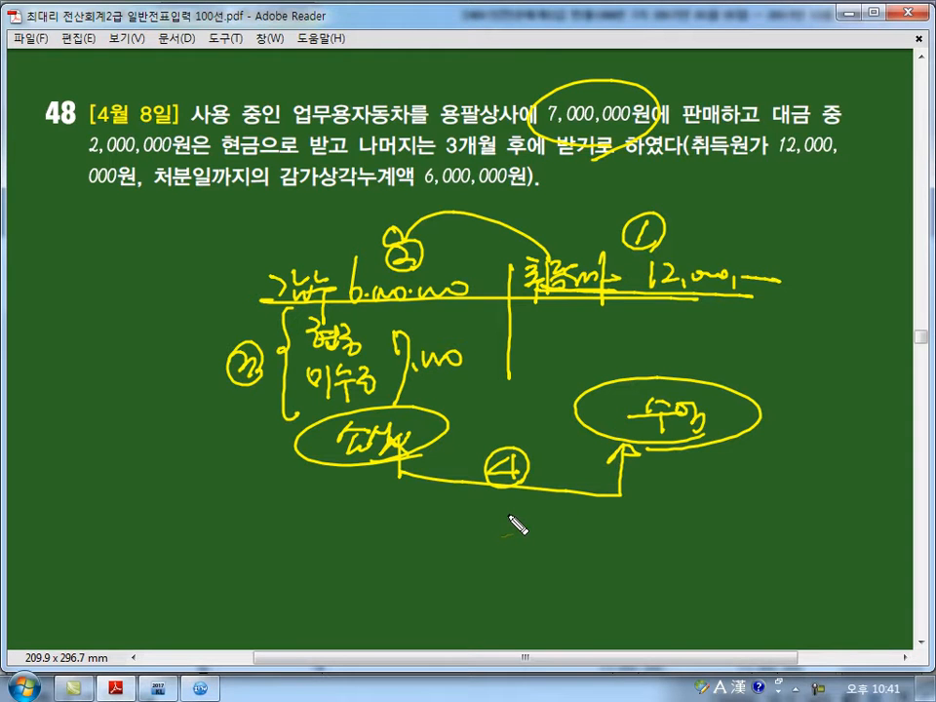
key("Escape")
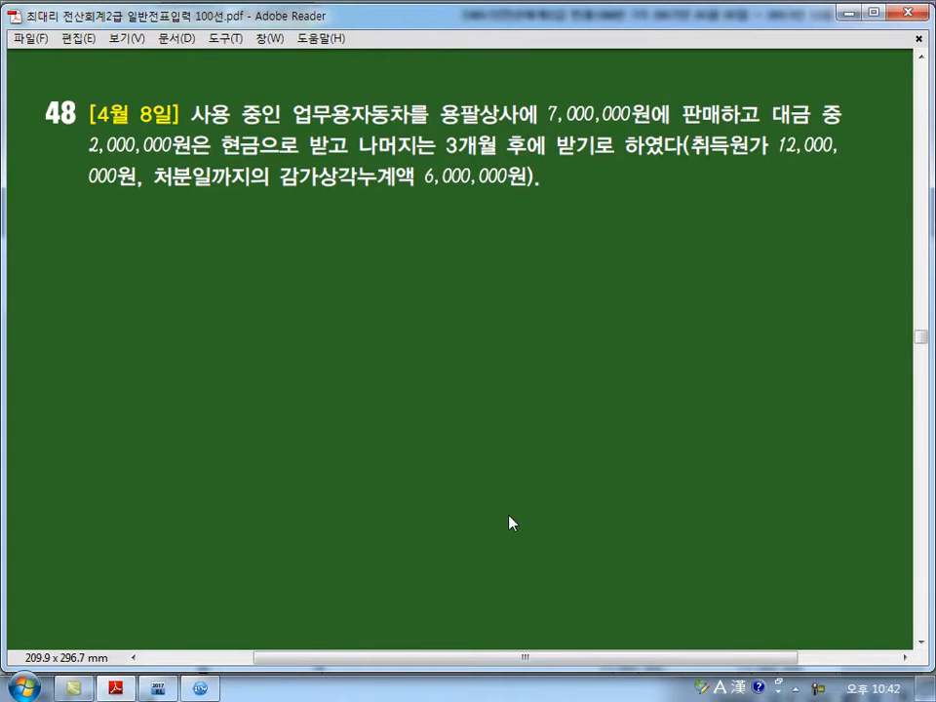
Step: Switch to 일반전표입력 and start the April 9 entry with a 3,000,000 credit to 비품 (212)
left_click(202, 688)
type("9")
key("Return")
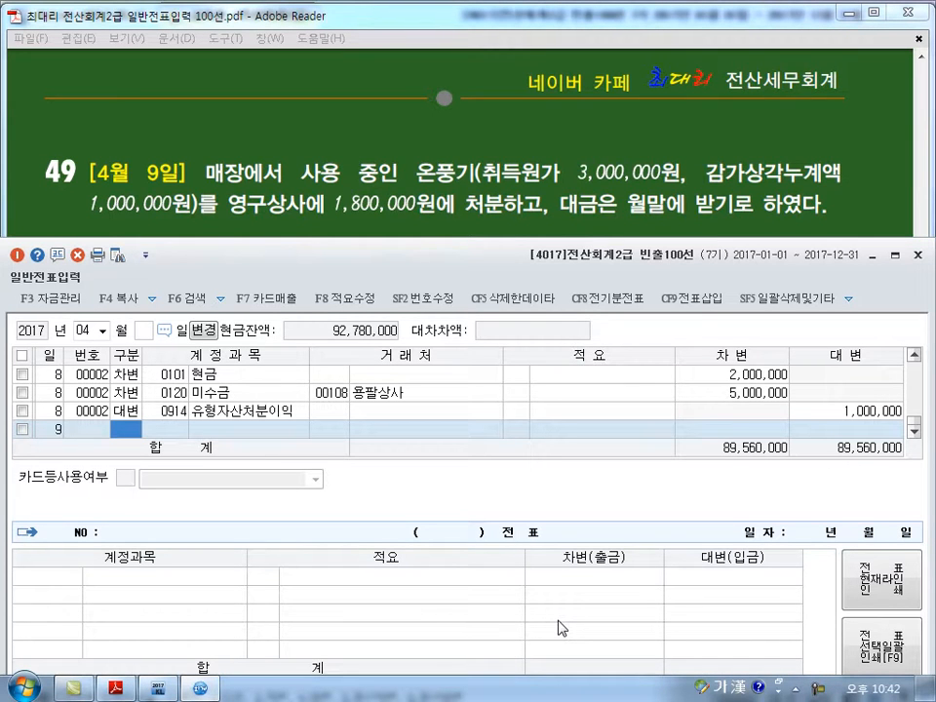
type("4")
key("Return")
type("212")
key("Return")
key("Return")
key("Return")
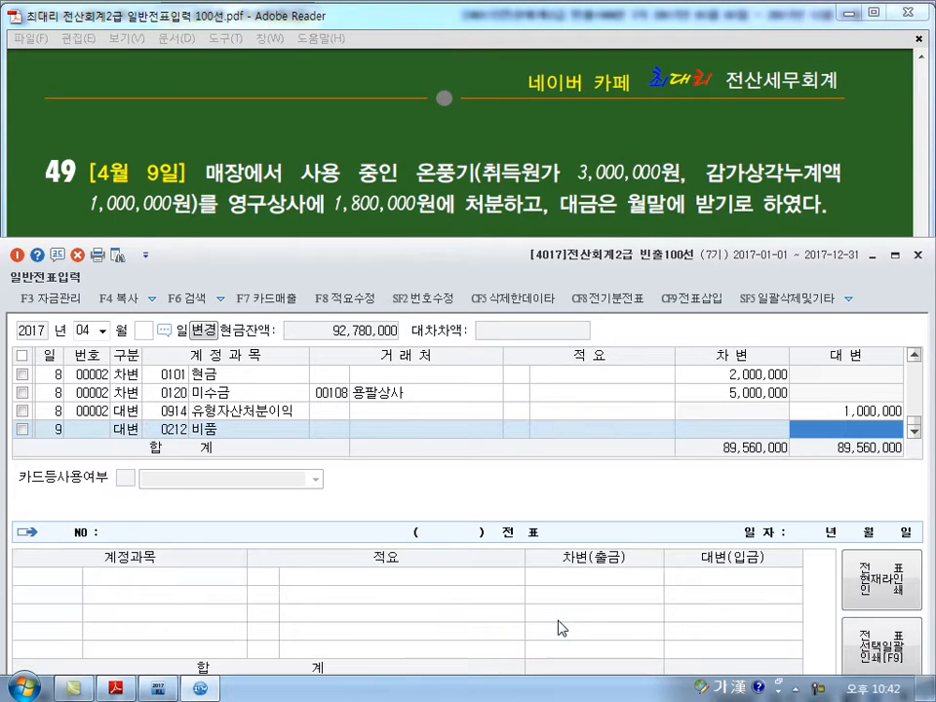
type("3000000")
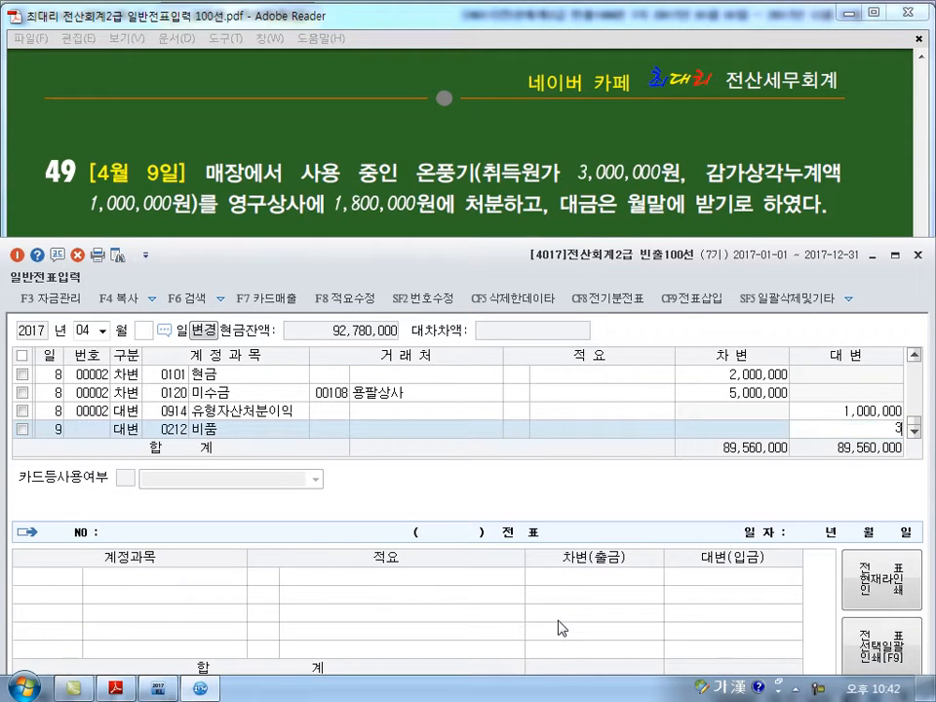
key("Return")
Step: Add an April 9 debit line for 감가상각누계액 (213) with the amount 1,000,000
key("Return")
type("3")
key("Return")
type("213")
key("Return")
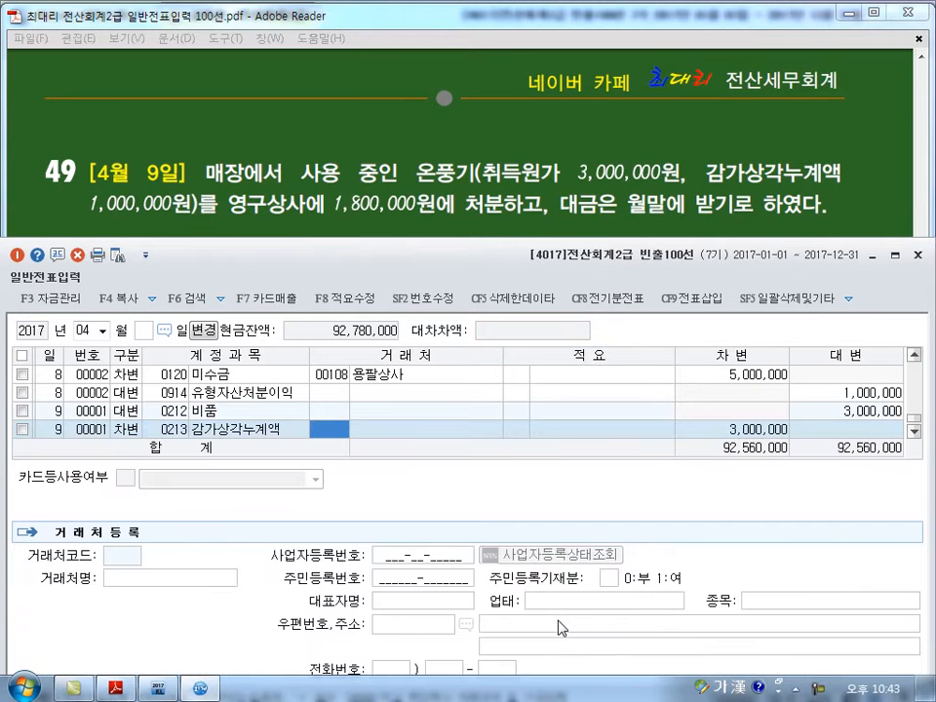
key("Return")
key("Return")
type("1,000,000")
key("Return")
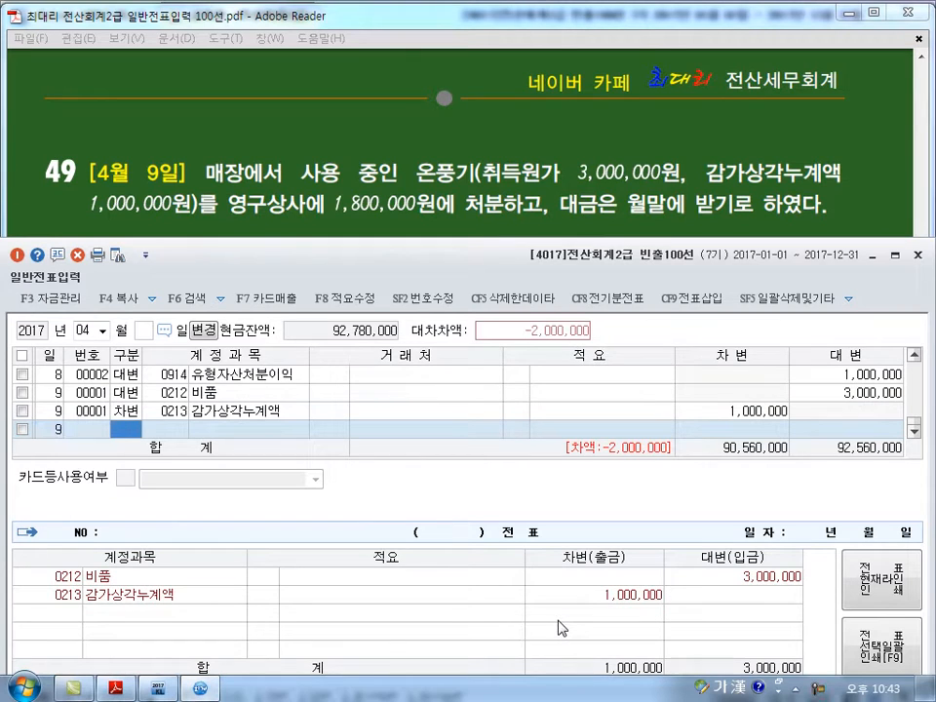
Step: Add an April 9 debit line for 미수금 (120) from 영구상사 with the amount 1,800,000
key("3")
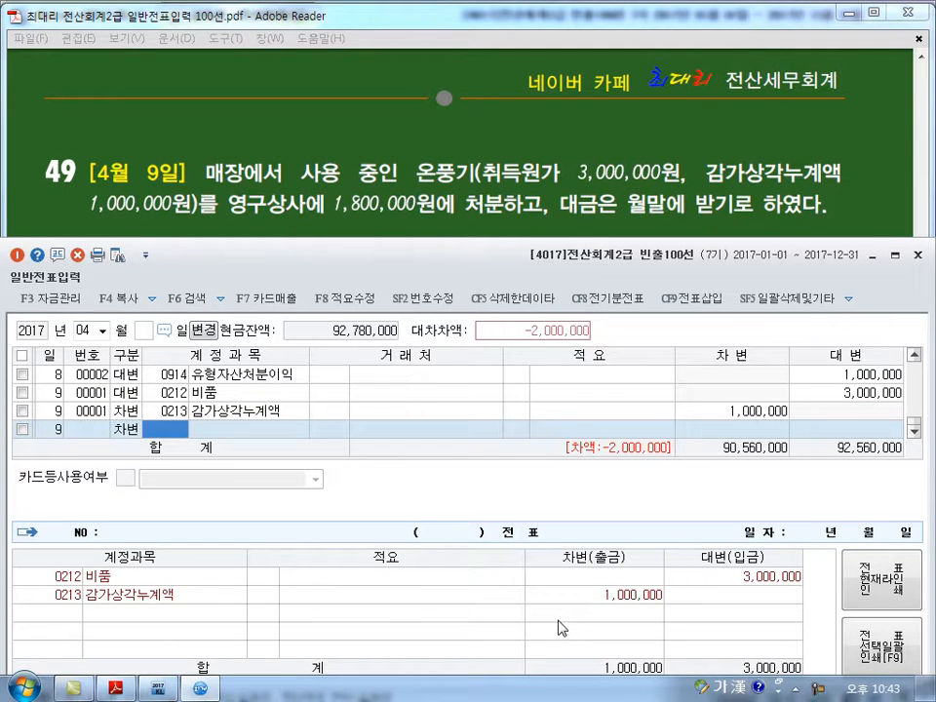
type("120")
key("Return")
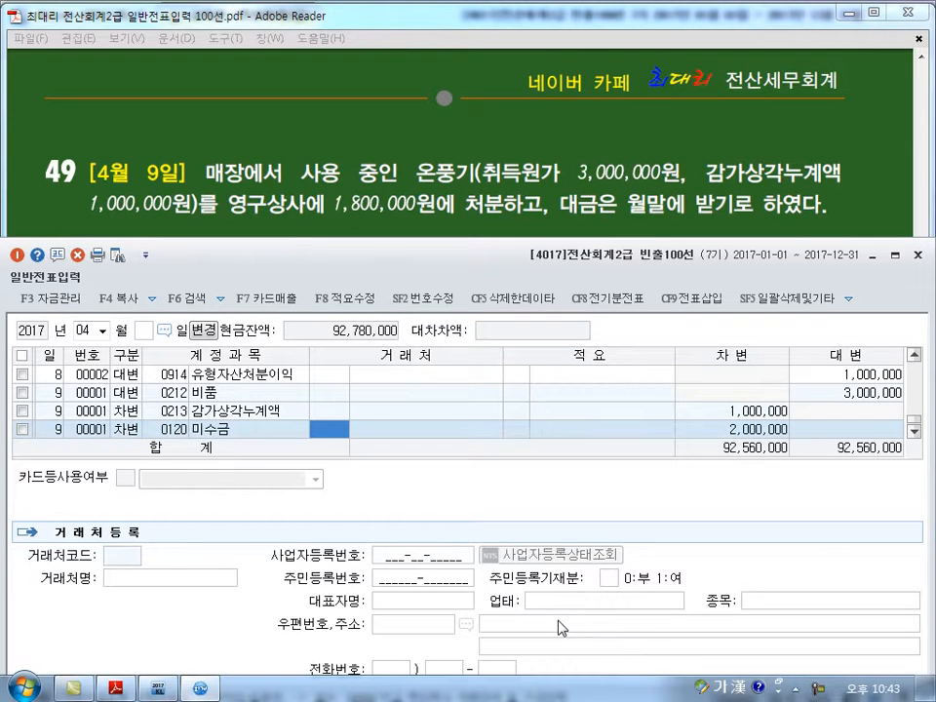
type("109")
key("Return")
key("Return")
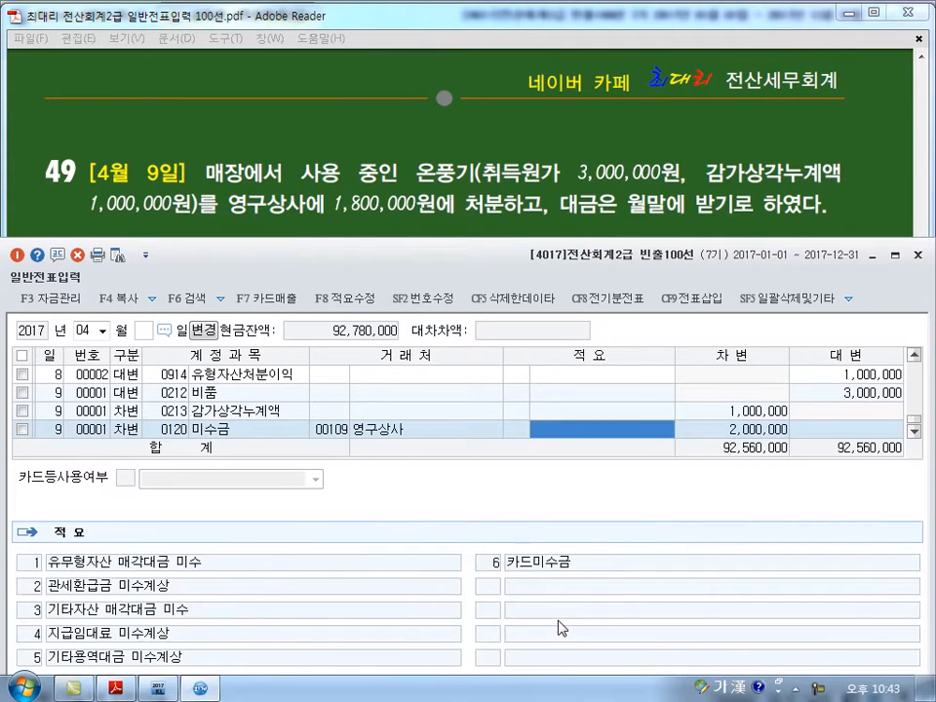
key("Return")
type("1800000")
key("Return")
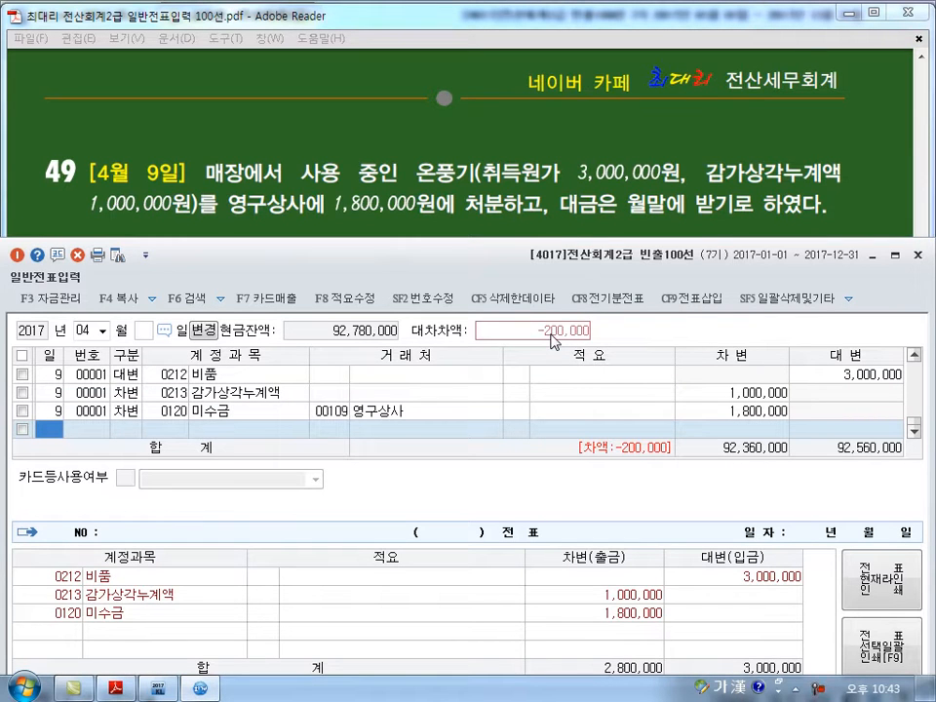
Step: Complete the April 9 entry with a 200,000 debit to 유형자산처분손실 (970)
key("Return")
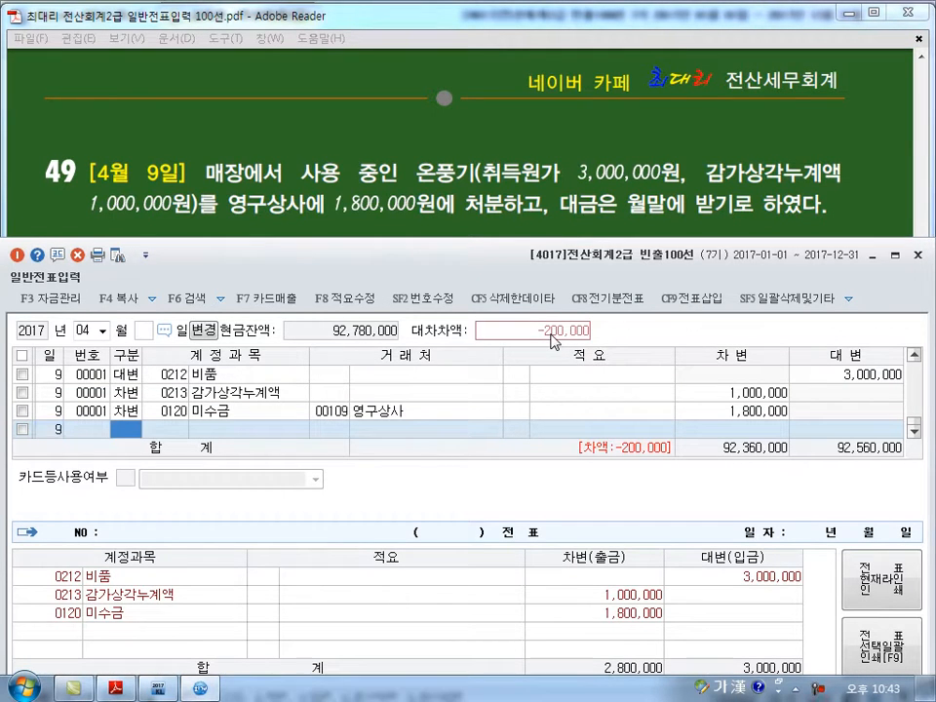
type("3")
key("Return")
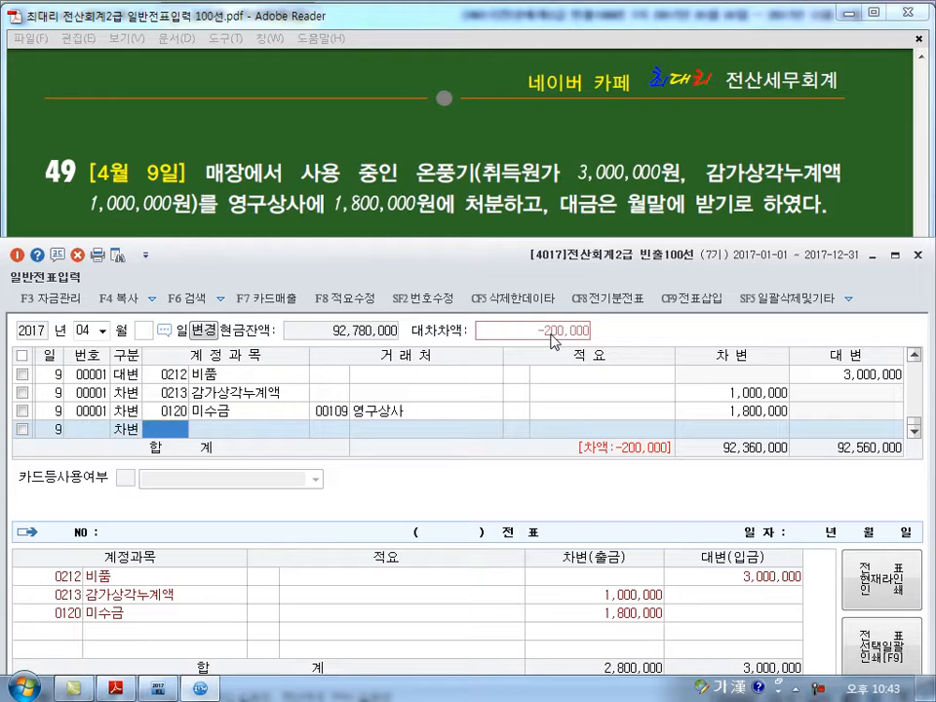
type("970")
key("Return")
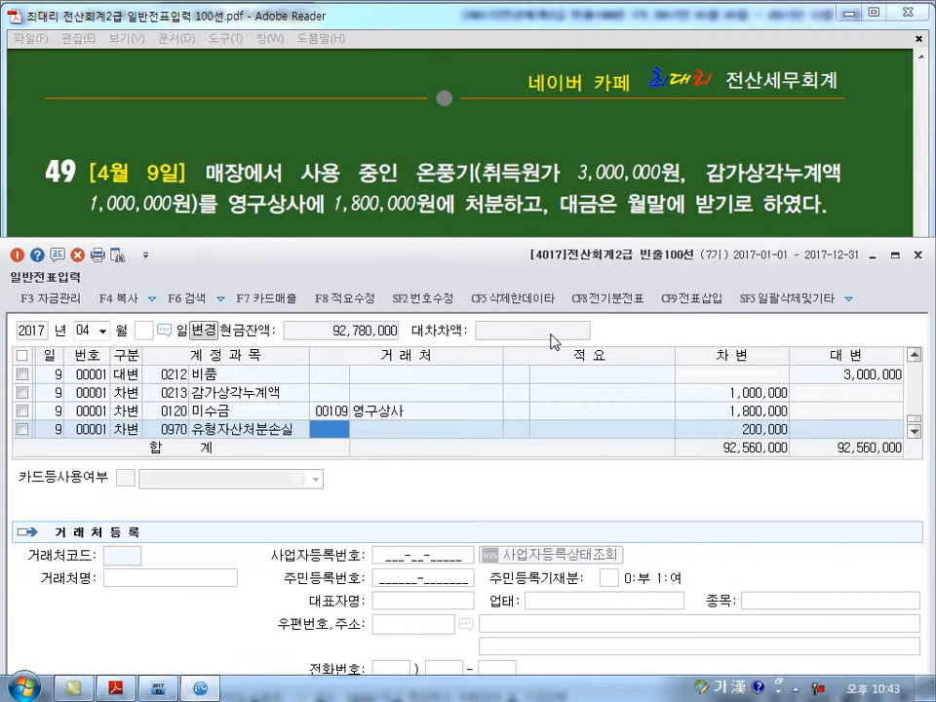
key("Return")
key("Return")
key("Return")
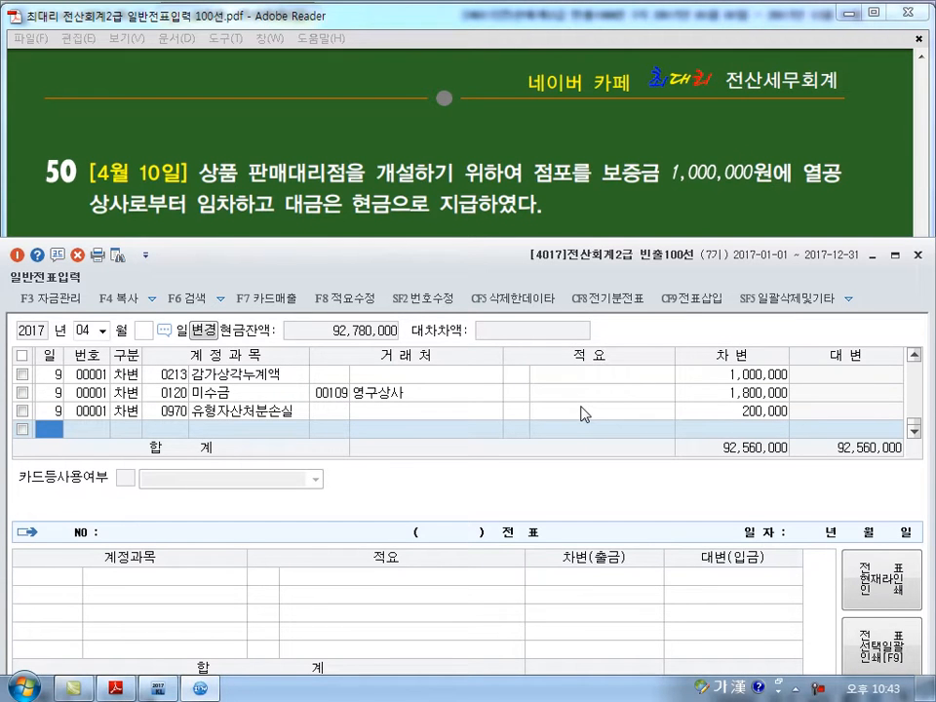
Step: Start the April 10 entry for problem 50 with a 1,000,000 credit to 현금 (101)
type("10")
key("Return")
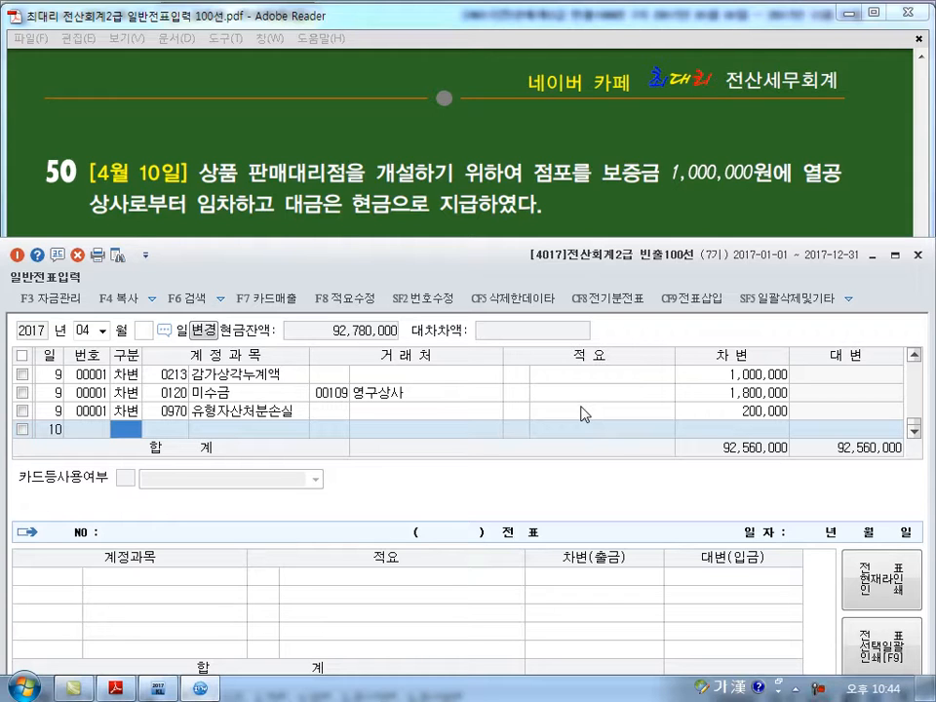
type("4")
key("Return")
type("101")
key("Return")
key("Return")
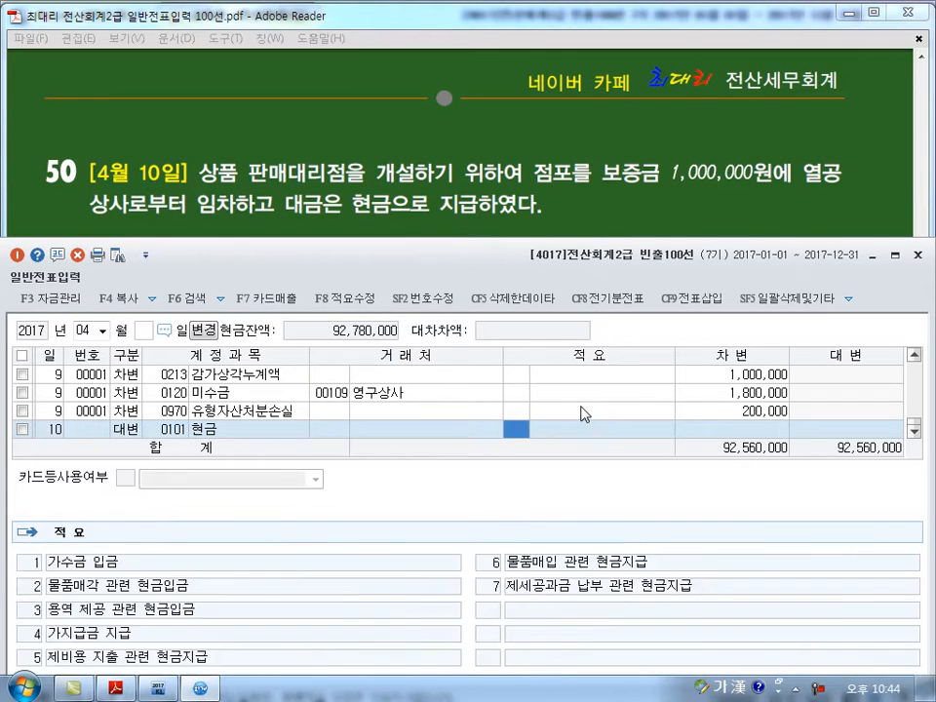
key("Return")
type("1,000,000")
key("Return")
Step: Add an April 10 debit line of 1,000,000, searching the account codes for 임차
key("Return")
type("3")
key("Return")
type("임채")
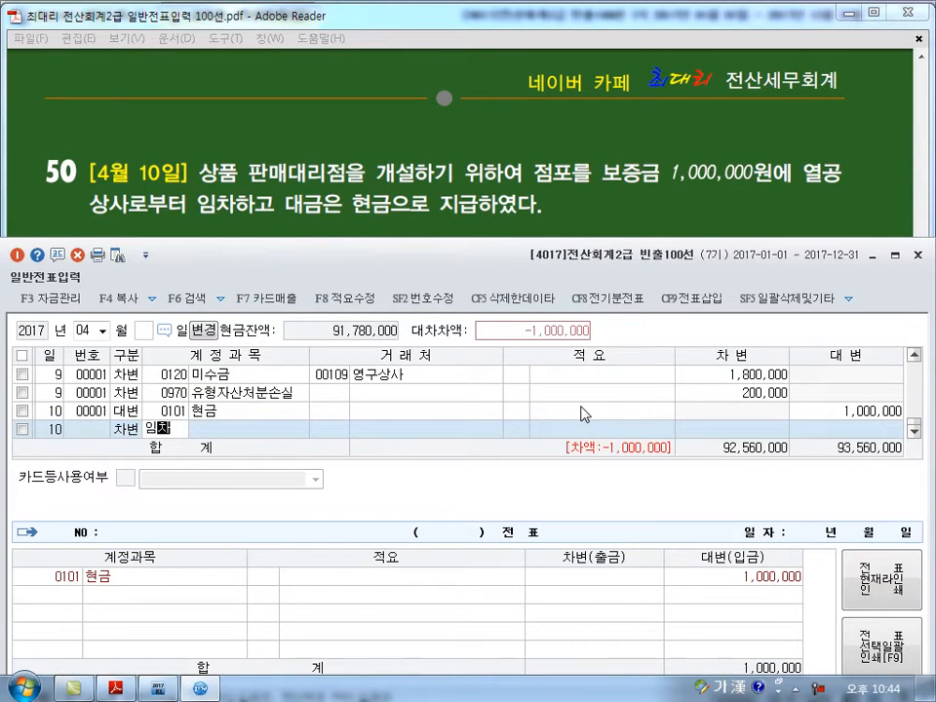
key("Return")
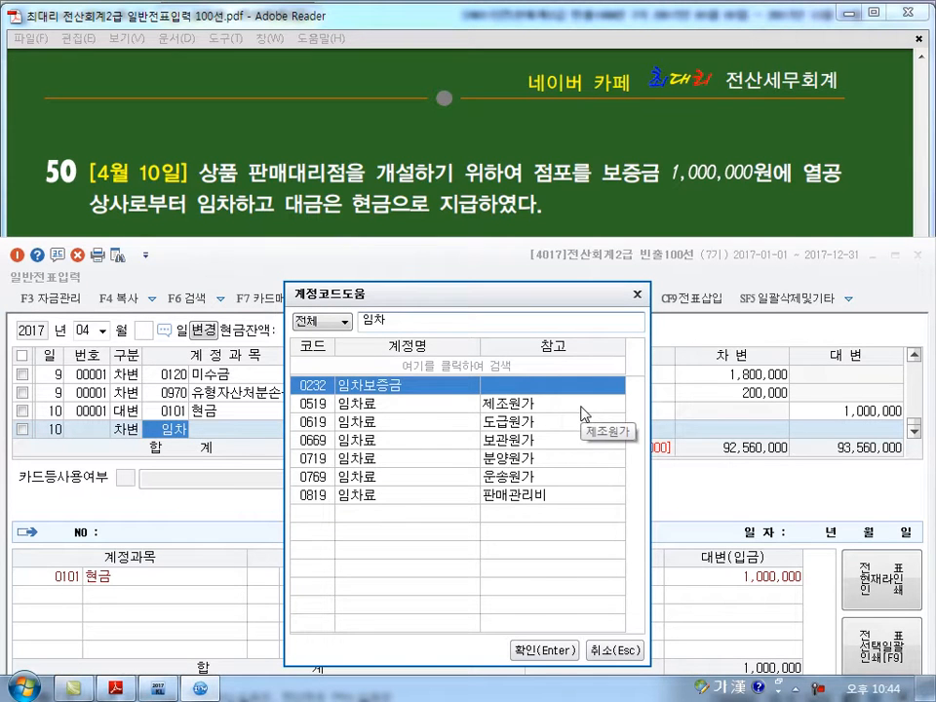
key("BackSpace")
key("BackSpace")
key("Return")
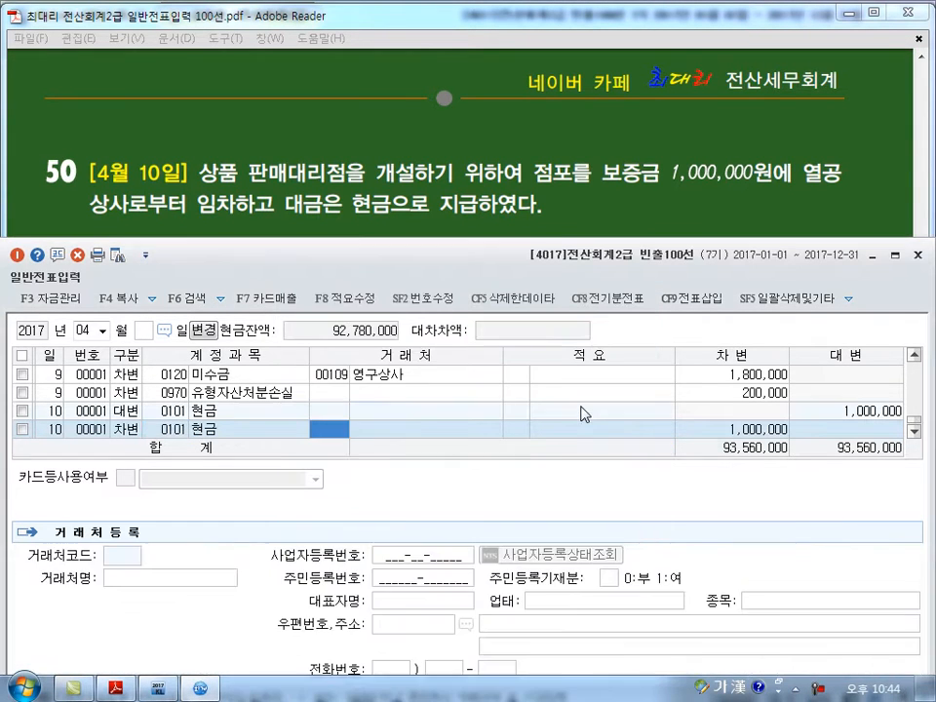
Step: Set the April 10 debit line's account to 임차보증금 (0232) by searching the account codes for 보증금
type("보증금")
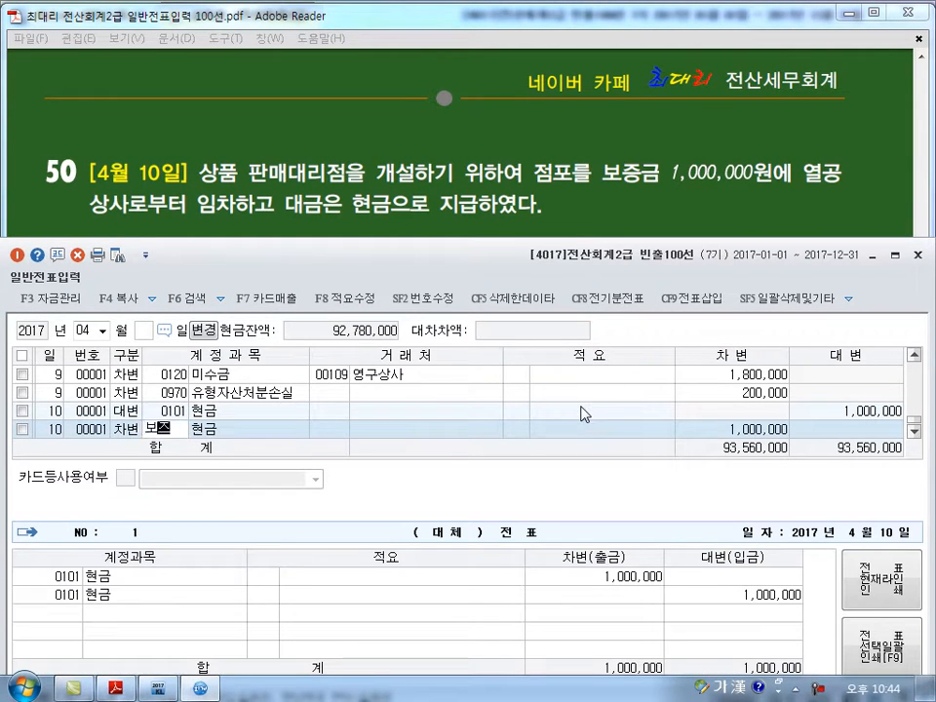
key("Return")
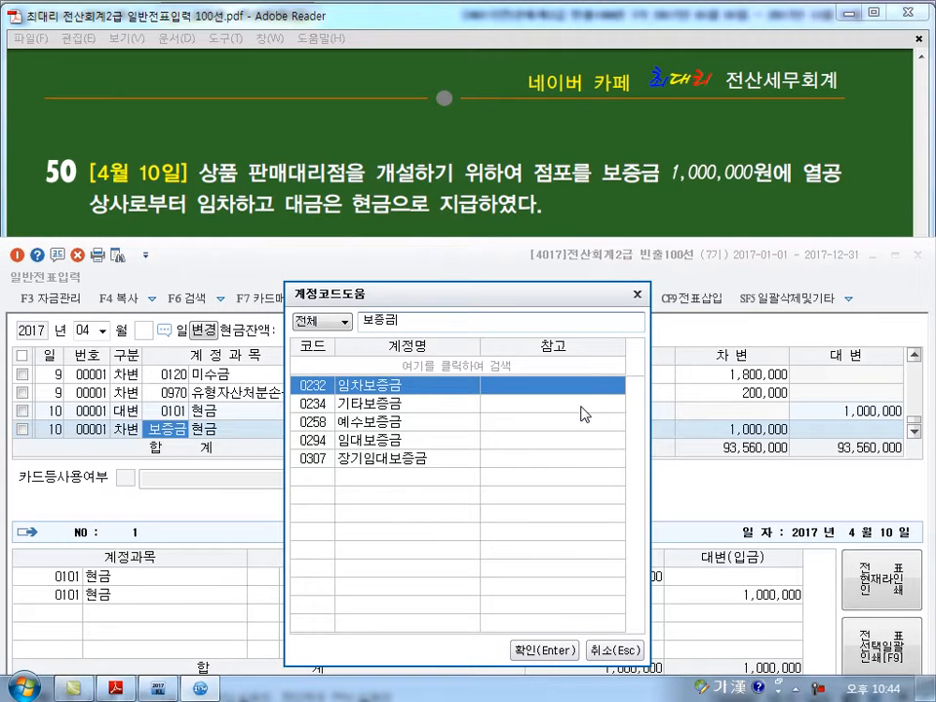
key("Down")
key("Down")
key("Down")
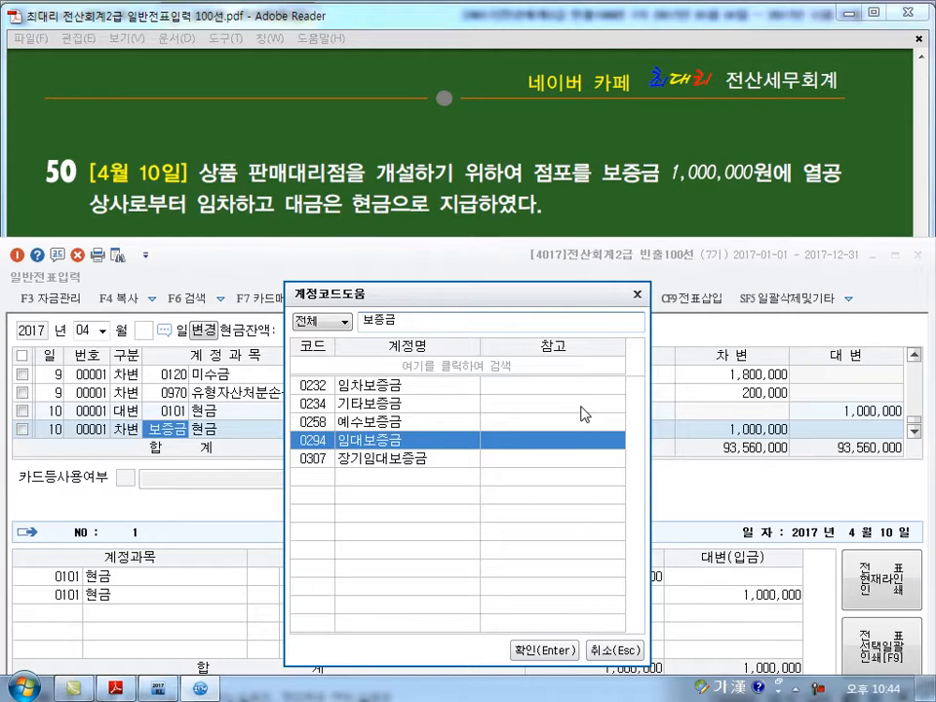
key("Up")
key("Up")
key("Up")
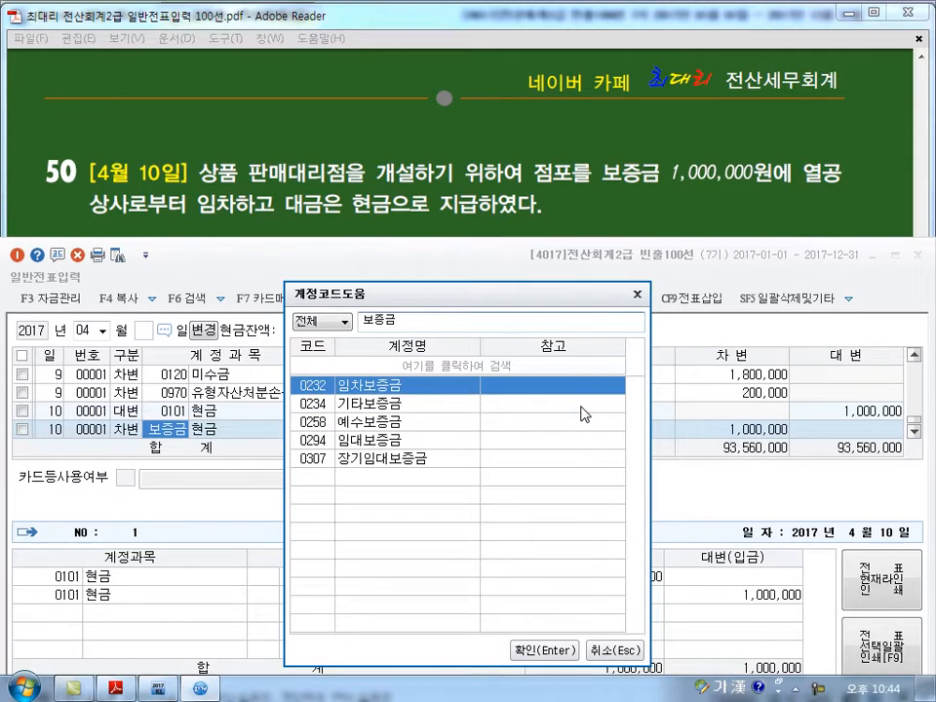
key("Return")
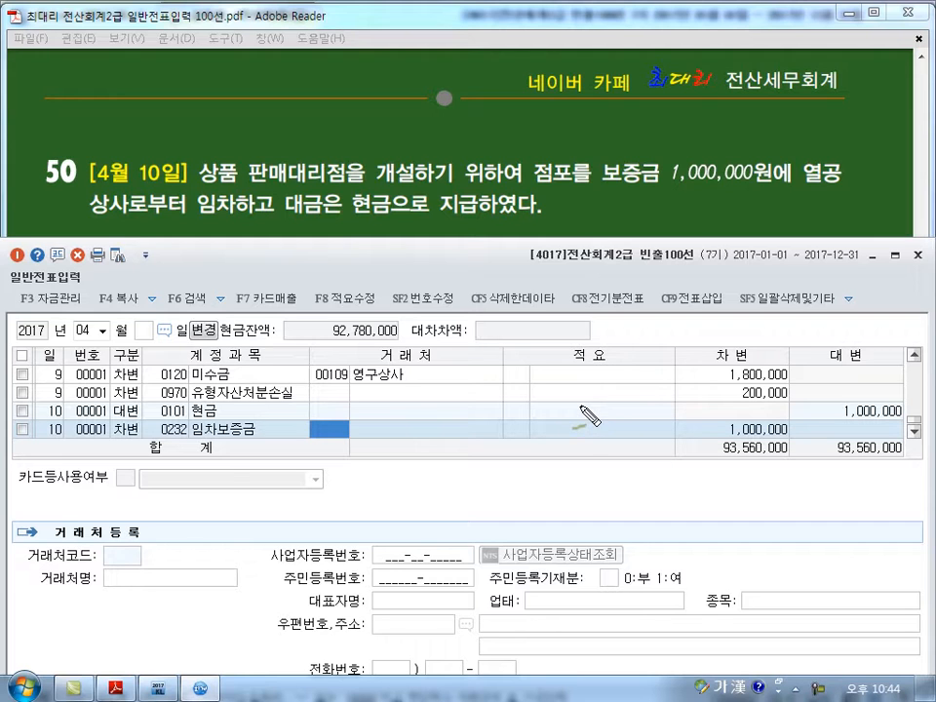
Step: Handwrite a divider above problem 50 with 차변 and circled 임차 on the debit side and 대변 and circled 임대 on the credit side
left_click_drag(475, 110, 473, 153)
mouse_move(259, 105)
left_mouse_down()
mouse_move(283, 125)
mouse_move(289, 115)
mouse_move(308, 137)
left_mouse_up()
left_click_drag(493, 115, 551, 132)
mouse_move(261, 90)
left_mouse_down()
mouse_move(328, 143)
mouse_move(370, 115)
mouse_move(394, 117)
mouse_move(399, 140)
left_mouse_up()
mouse_move(638, 119)
left_mouse_down()
mouse_move(670, 136)
mouse_move(665, 154)
mouse_move(695, 148)
left_mouse_up()
mouse_move(681, 94)
left_mouse_down()
mouse_move(703, 114)
mouse_move(693, 98)
left_mouse_up()
left_click_drag(626, 133, 621, 130)
mouse_move(392, 103)
left_mouse_down()
mouse_move(339, 115)
mouse_move(349, 166)
mouse_move(378, 156)
left_mouse_up()
left_click_drag(429, 123, 416, 135)
left_click_drag(418, 122, 432, 136)
left_click_drag(433, 125, 444, 134)
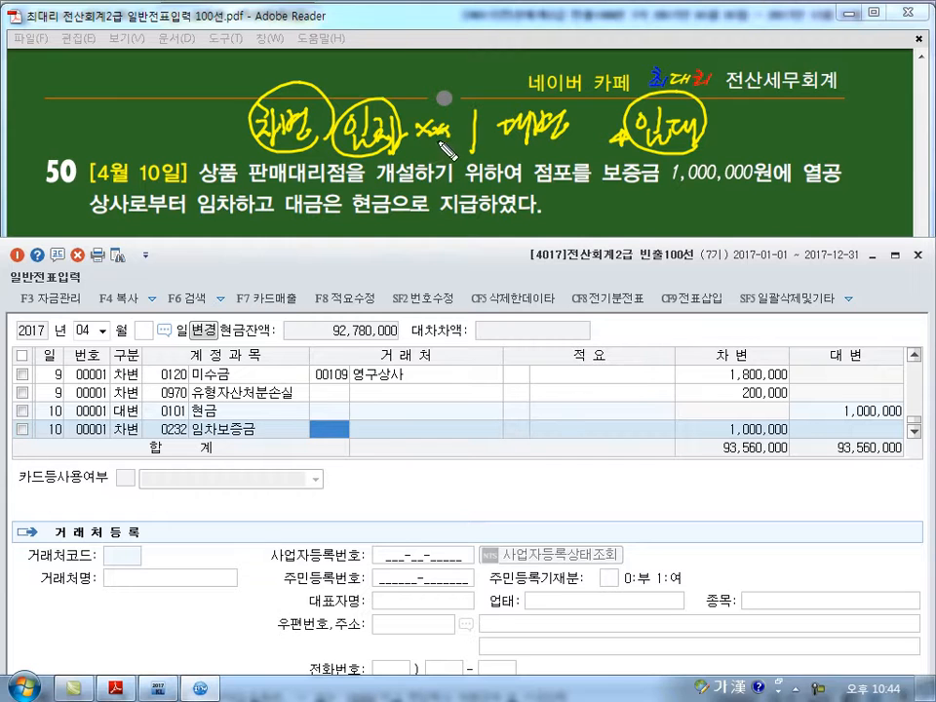
Step: Underline and re-circle the handwritten 임대 on the credit side, and clear all the ink
left_click_drag(599, 145, 758, 144)
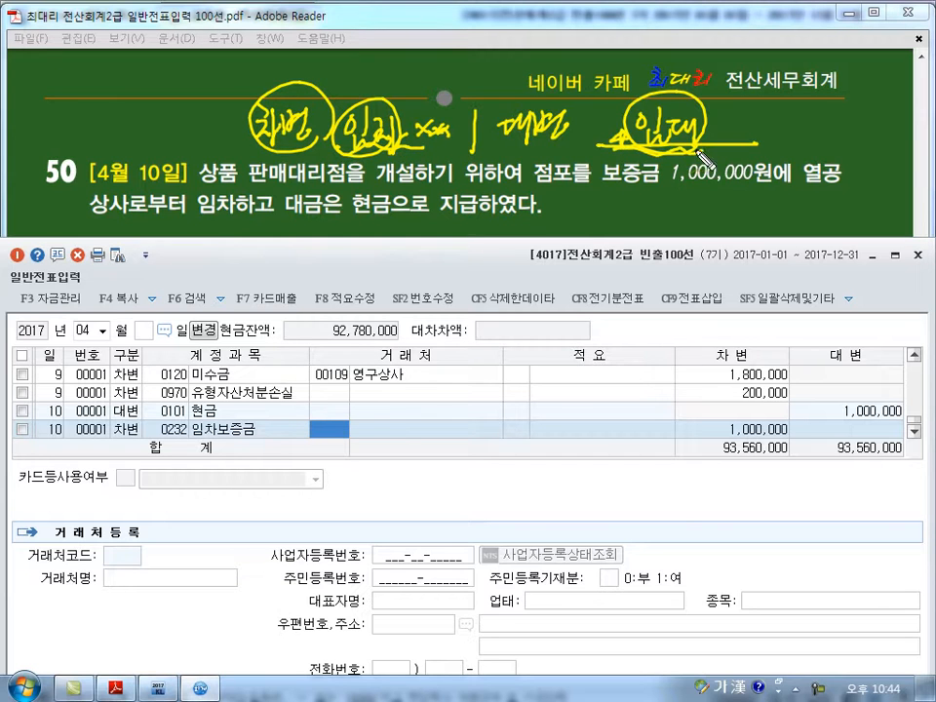
left_click_drag(633, 118, 702, 139)
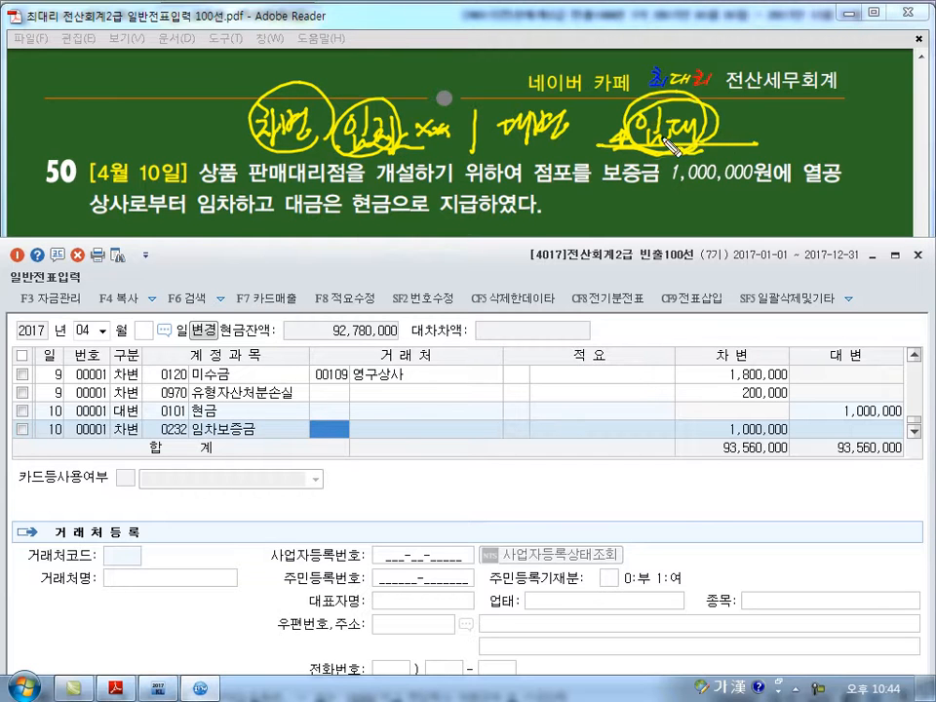
key("Escape")
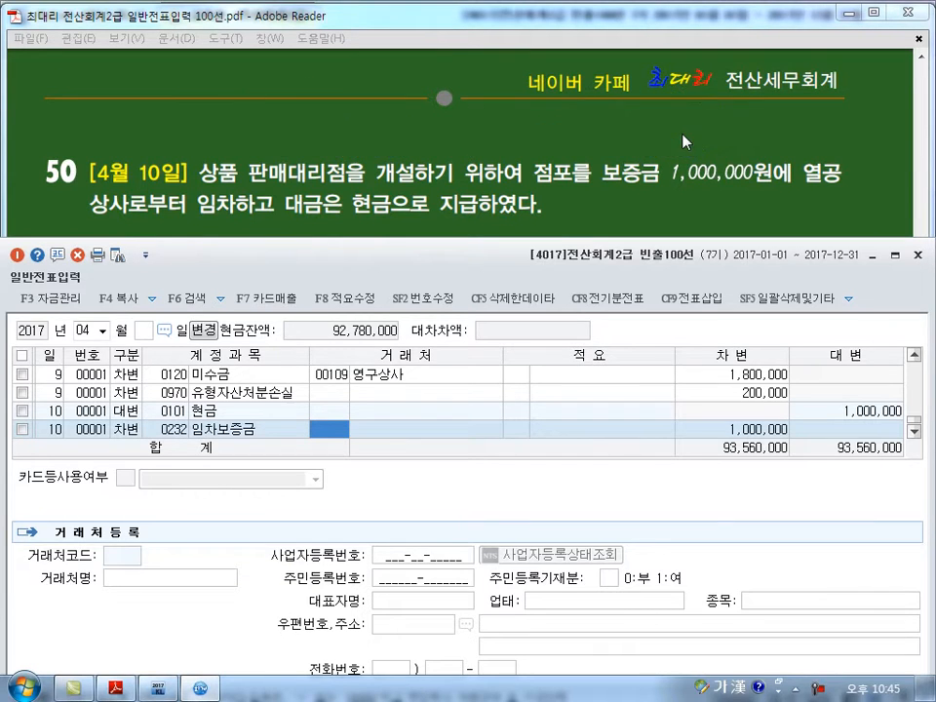
Step: Leave the April 10 entry, switch the vouchers to month 05 and start a new line dated May 1
key("Down")
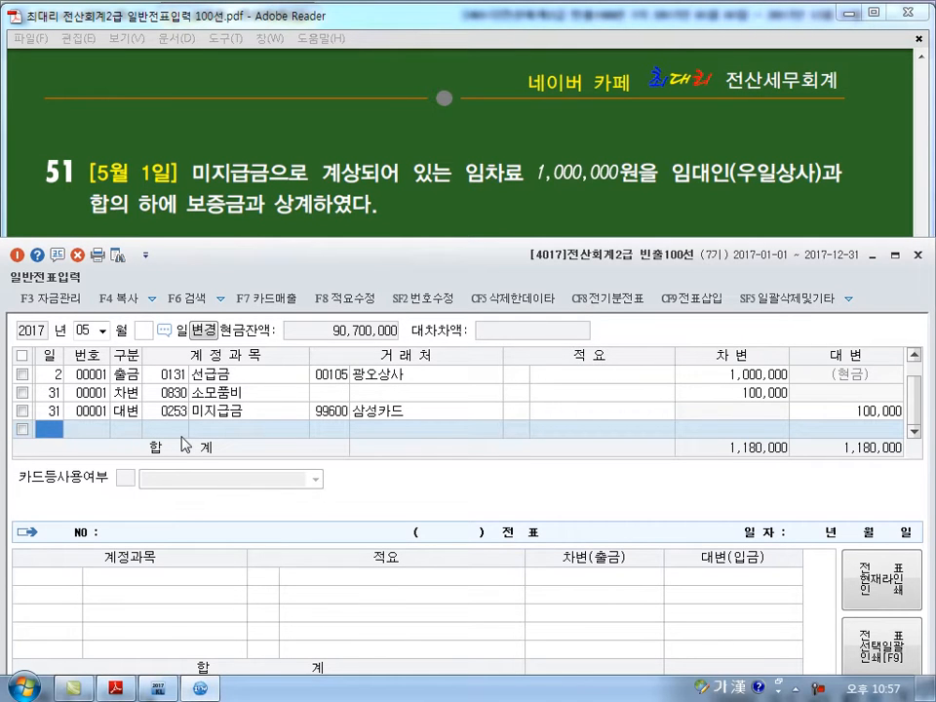
type("1")
key("Return")
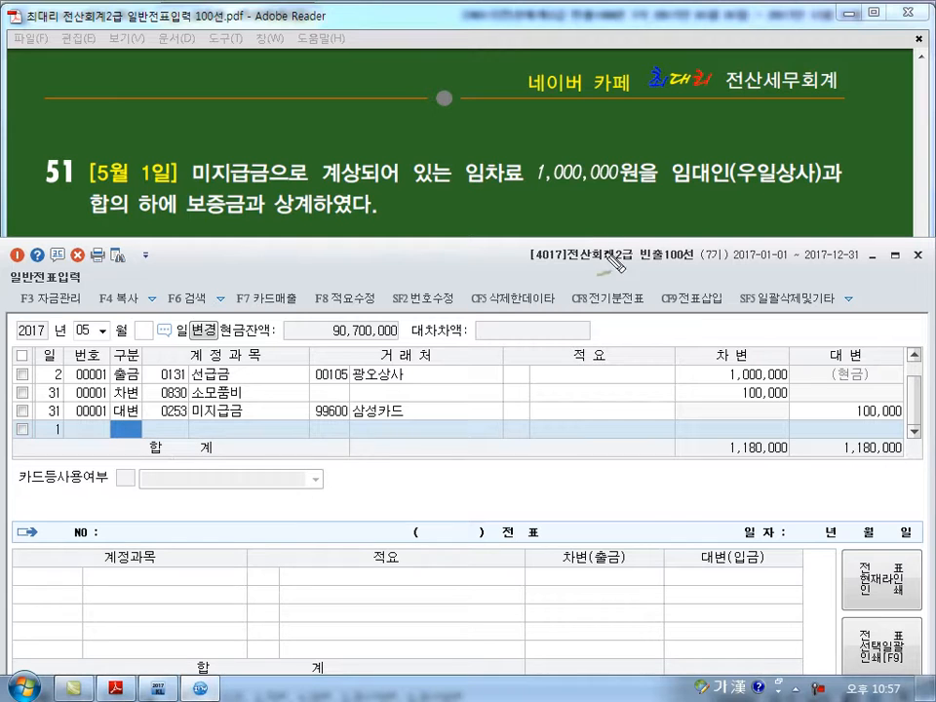
Step: Handwrite 임차료 as debit and 미지급금 as credit above problem 51, cross them with arrows, circle 미지급금, and clear the ink
left_click_drag(462, 113, 463, 152)
left_click_drag(304, 130, 320, 135)
mouse_move(309, 140)
left_mouse_down()
mouse_move(319, 145)
mouse_move(363, 122)
mouse_move(395, 127)
mouse_move(414, 143)
left_mouse_up()
mouse_move(479, 122)
left_mouse_down()
mouse_move(500, 136)
mouse_move(519, 129)
mouse_move(536, 143)
mouse_move(592, 133)
left_mouse_up()
mouse_move(527, 94)
left_mouse_down()
mouse_move(482, 154)
mouse_move(429, 203)
mouse_move(475, 200)
left_mouse_up()
mouse_move(410, 91)
left_mouse_down()
mouse_move(450, 167)
mouse_move(513, 208)
left_mouse_up()
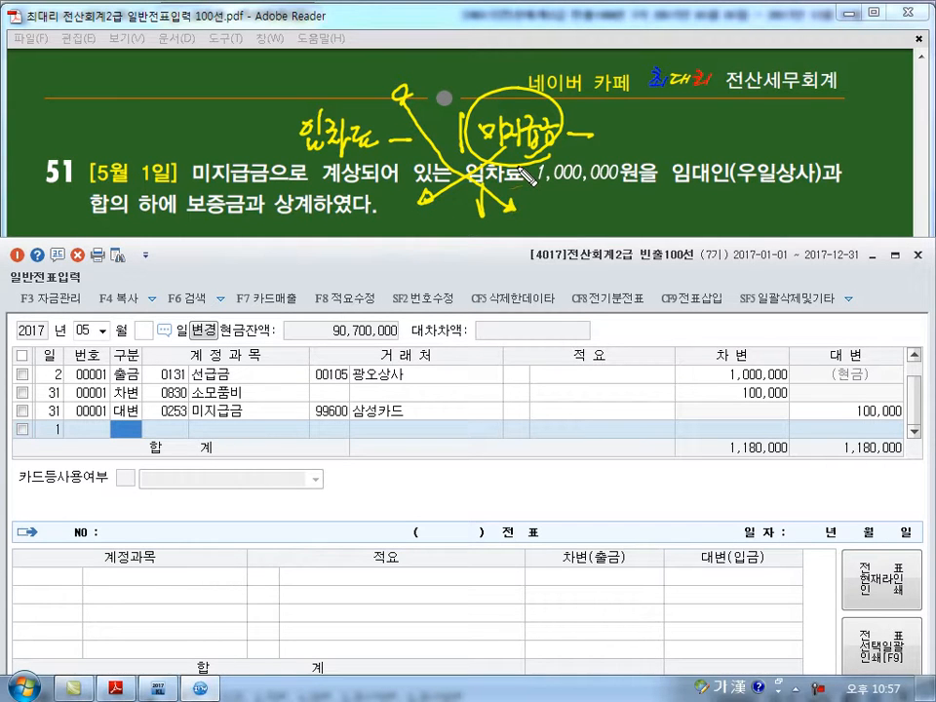
key("Escape")
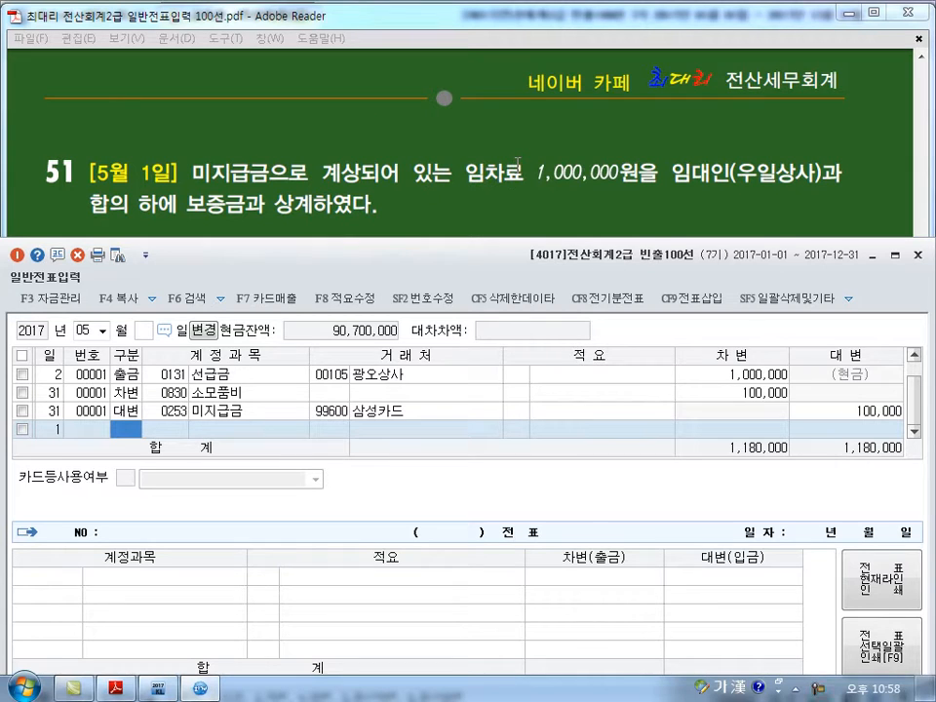
Step: Record the May 1 credit line for 임차보증금 (0232) with 우일상사 (00101) at 1,000,000
type("4")
type("임차")
key("Return")
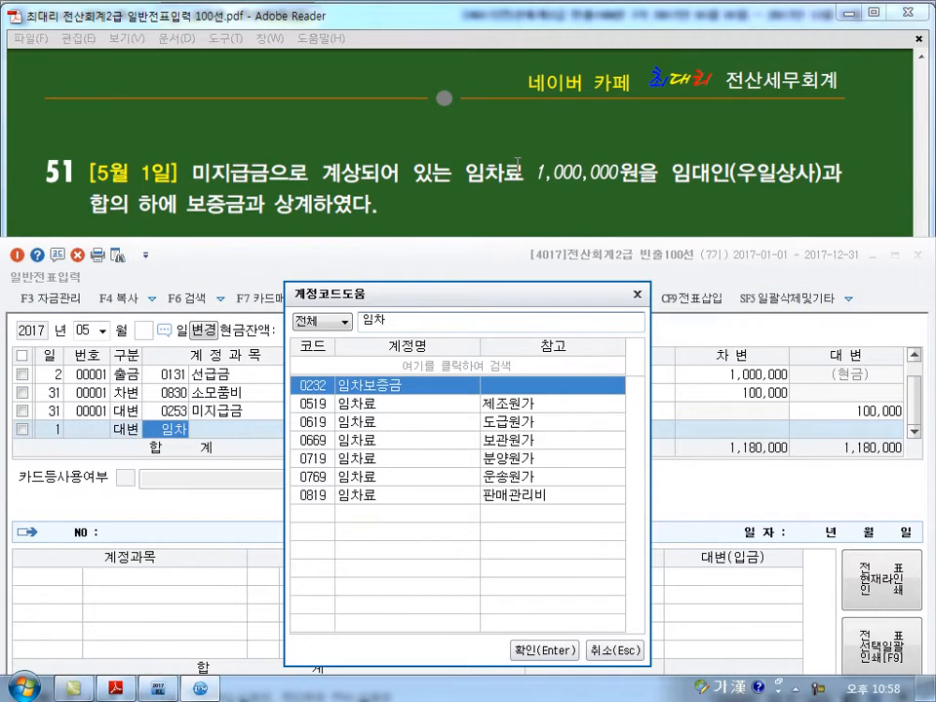
key("Return")
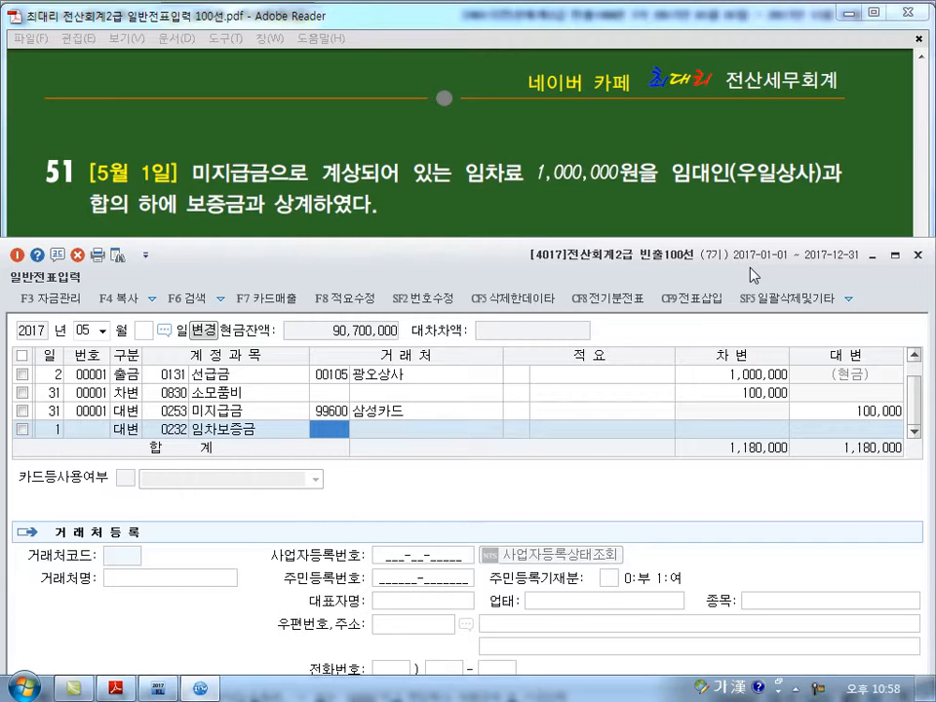
type("101")
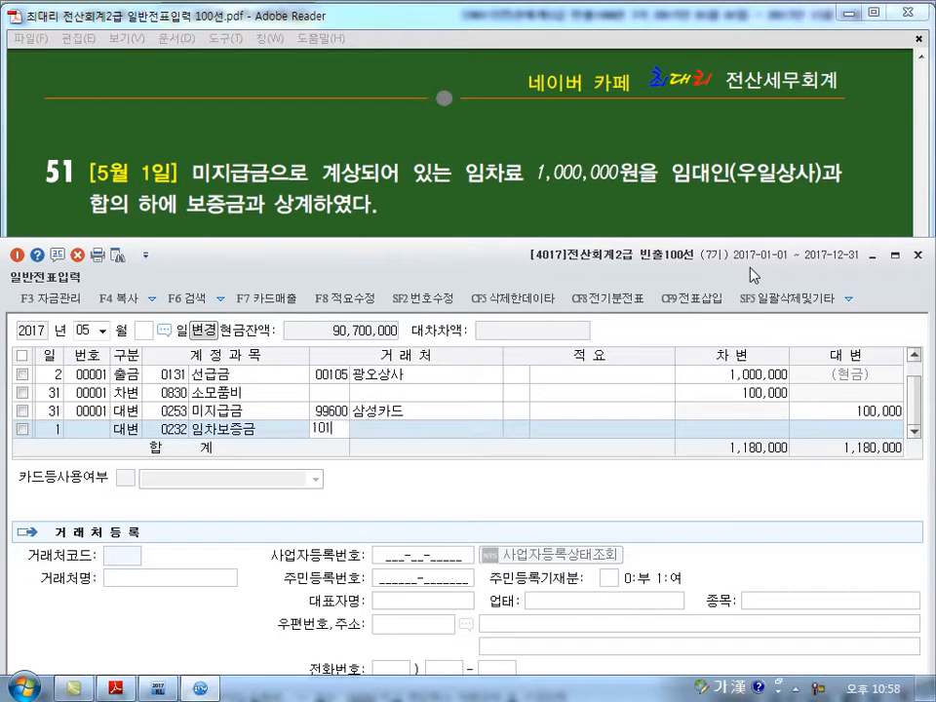
key("Return")
key("Return")
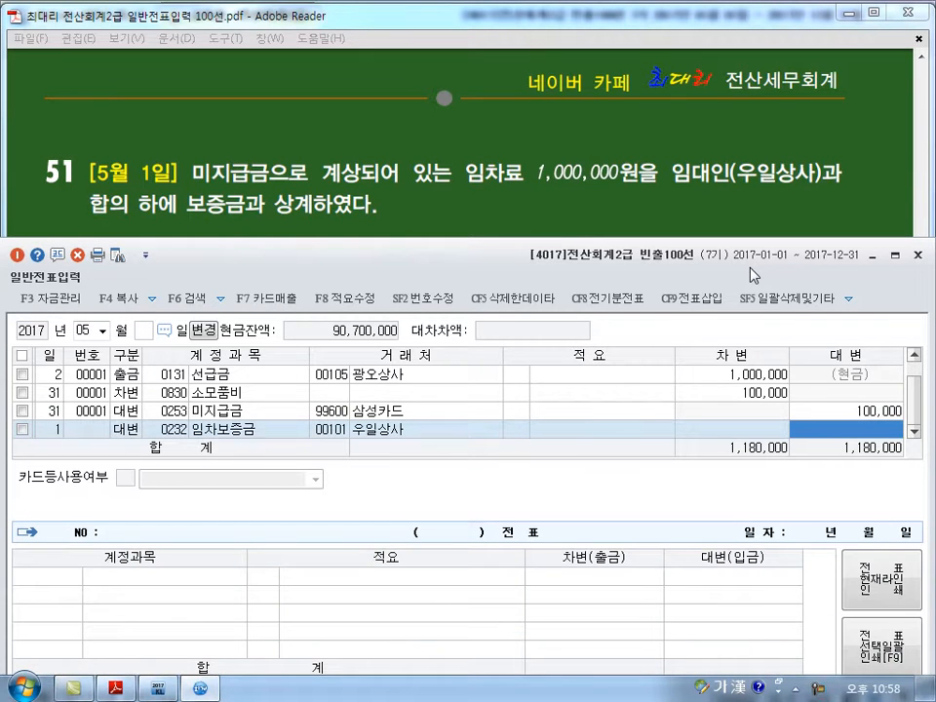
type("1000000")
key("Return")
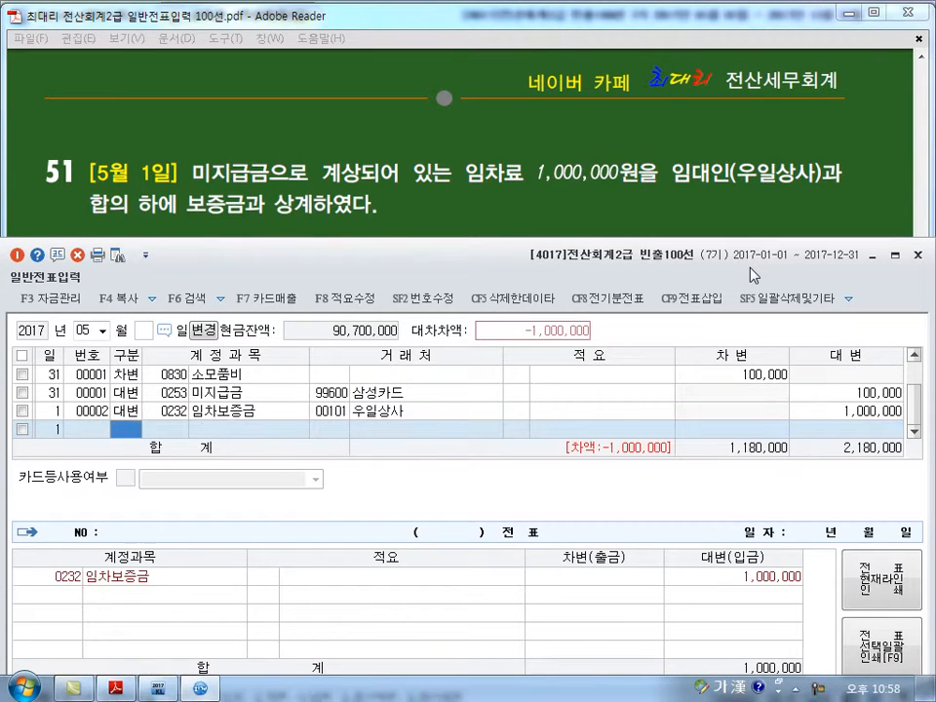
Step: Balance the May 1 entry with a 1,000,000 debit to 미지급금 (0253) for 우일상사 and go on to problem 52
type("253")
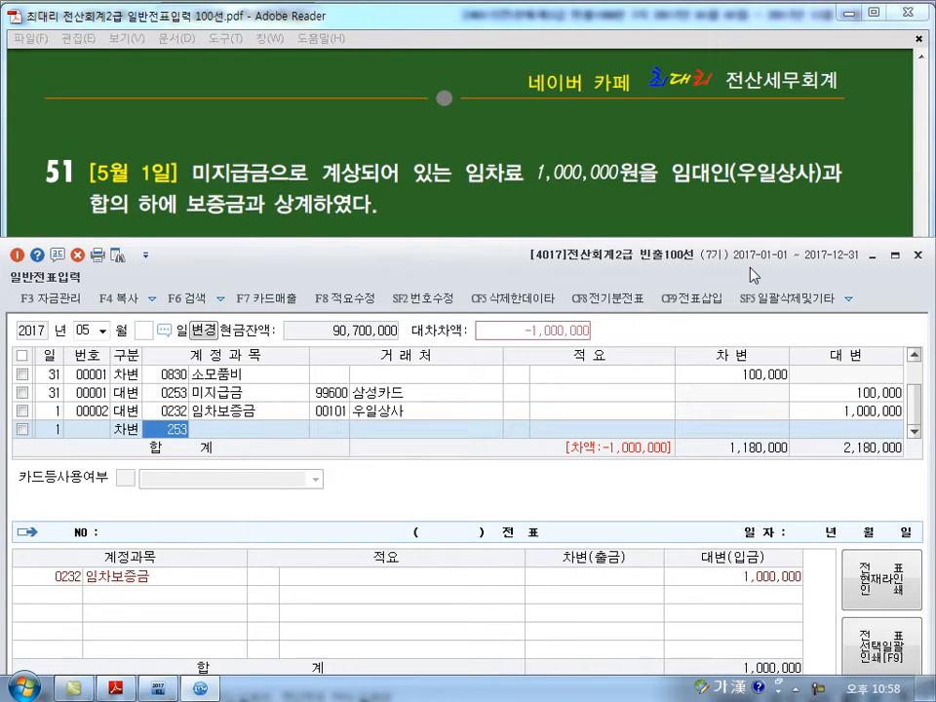
key("Return")
key("plus")
key("Return")
key("Left")
key("Down")
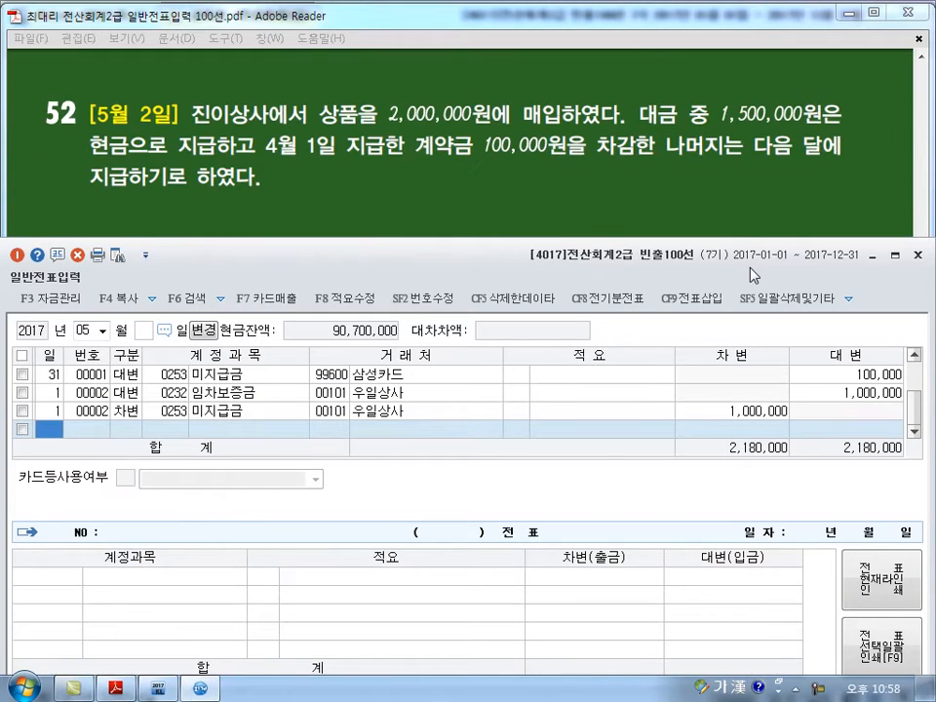
Step: Record problem 52's May 2 debit line for 상품 (0146) at 2,000,000
type("2")
key("Return")
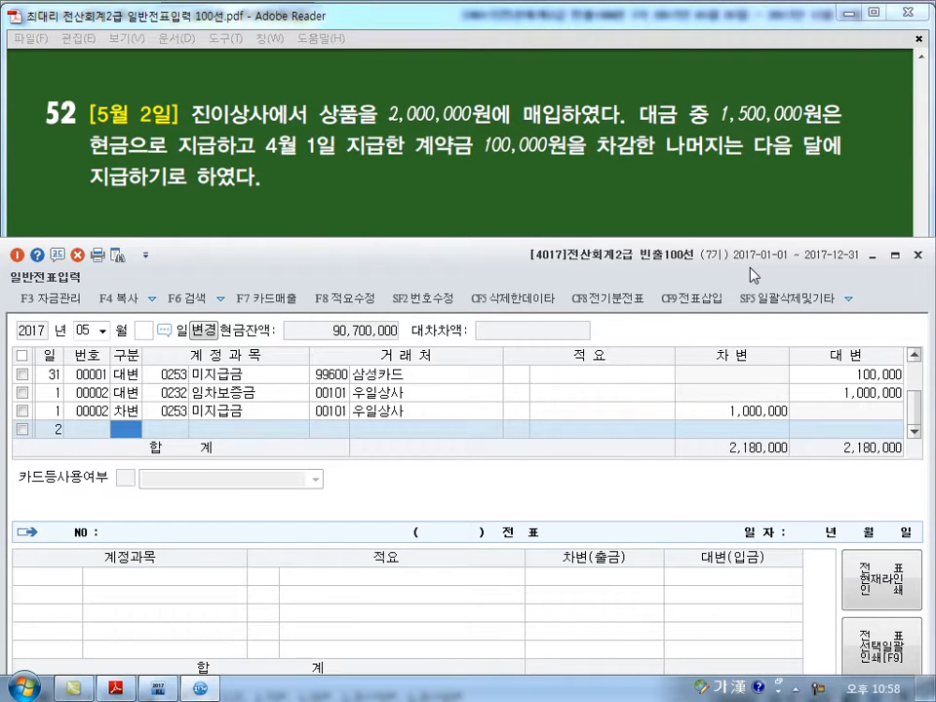
type("3")
key("Return")
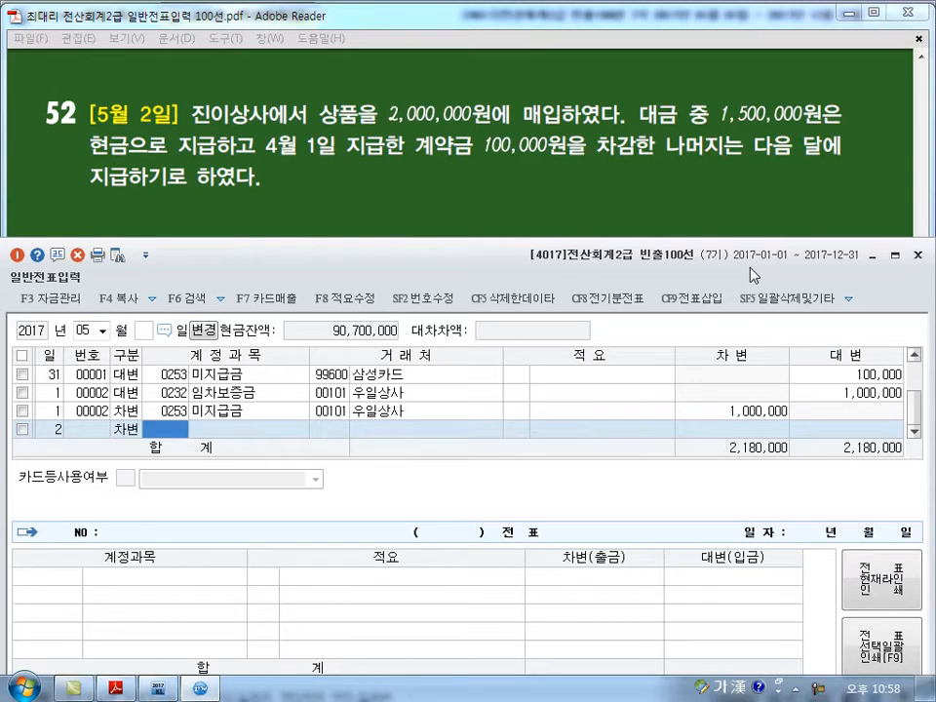
type("146")
key("Return")
key("Return")
key("Return")
key("Return")
type("2000000")
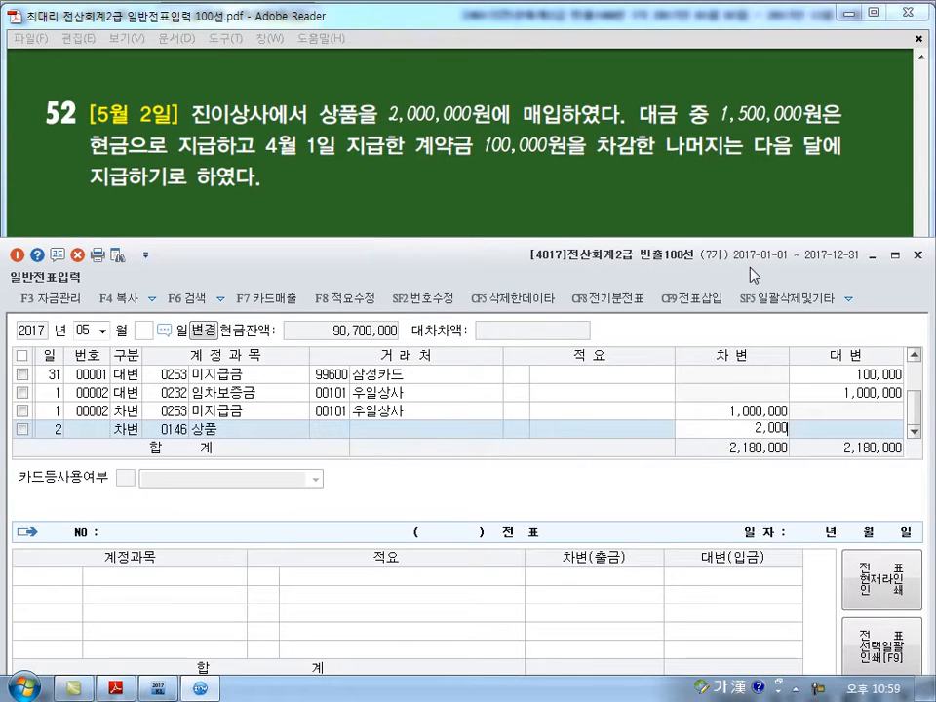
key("Return")
Step: Add a May 2 credit line for 현금 (0101) at 1,500,000
key("Return")
type("4")
key("Return")
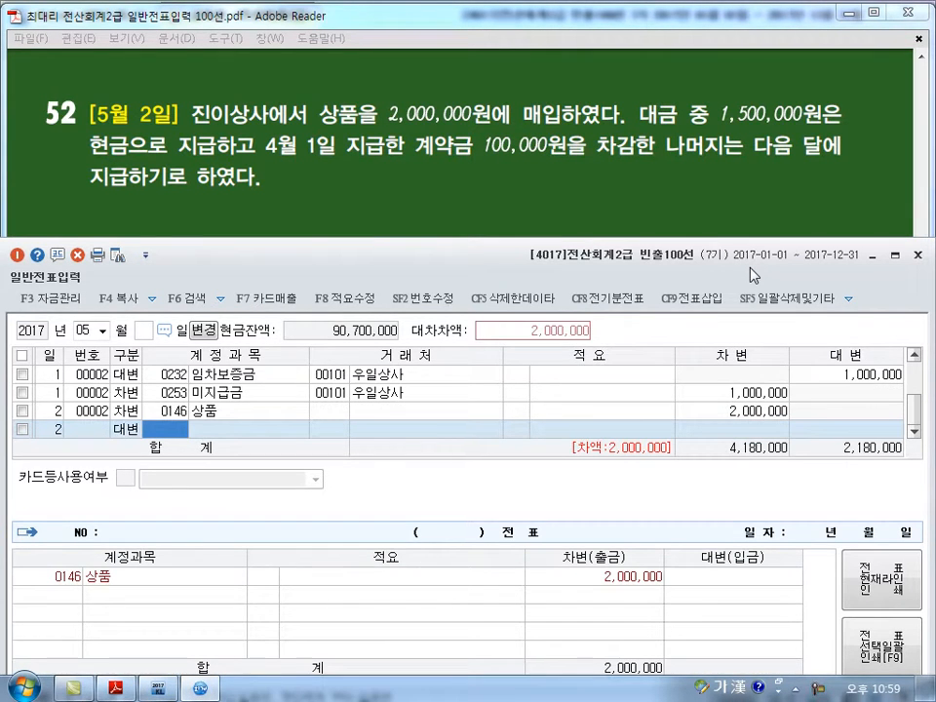
type("101")
key("Return")
key("Return")
key("Return")
key("Return")
key("plus")
key("Return")
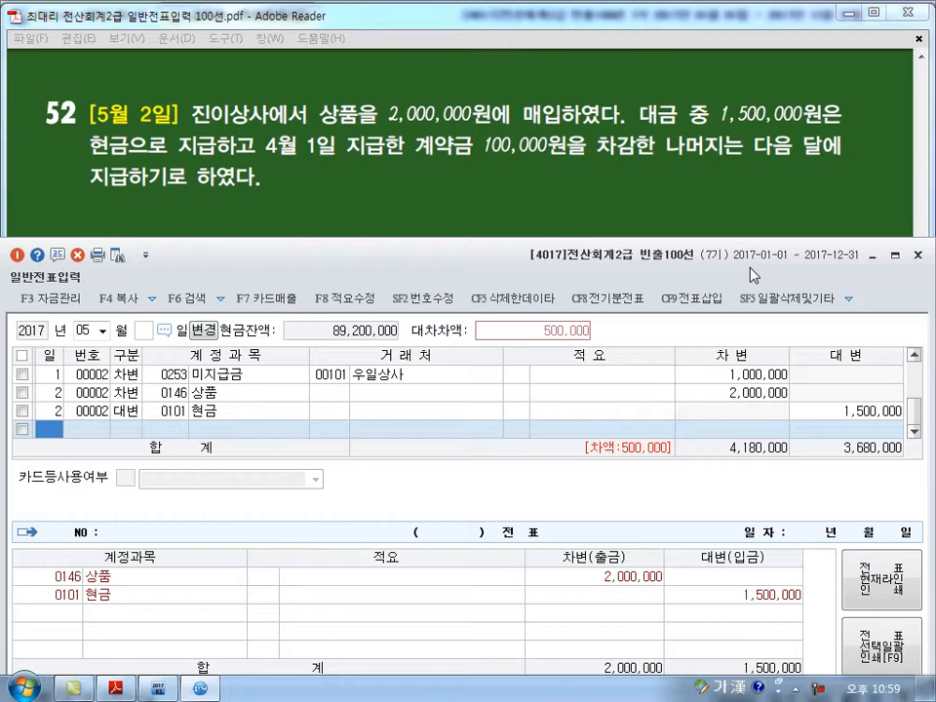
Step: Add a May 2 credit line for 선급금 (0131) with 진이상사 (00102) at 100,000
type("2")
key("Return")
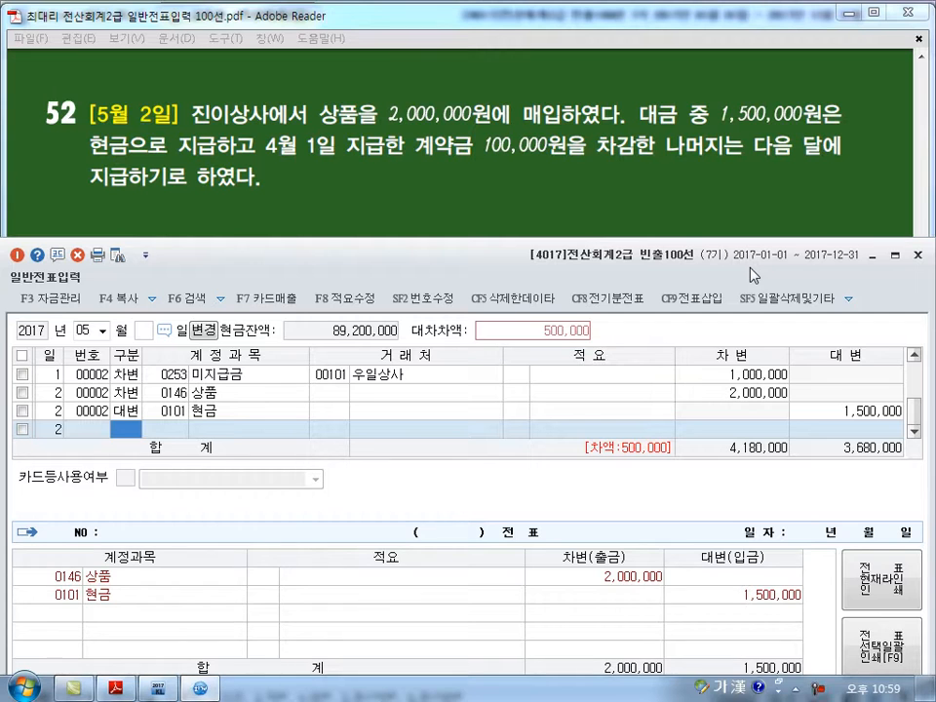
type("4")
key("Return")
type("131")
key("Return")
type("102")
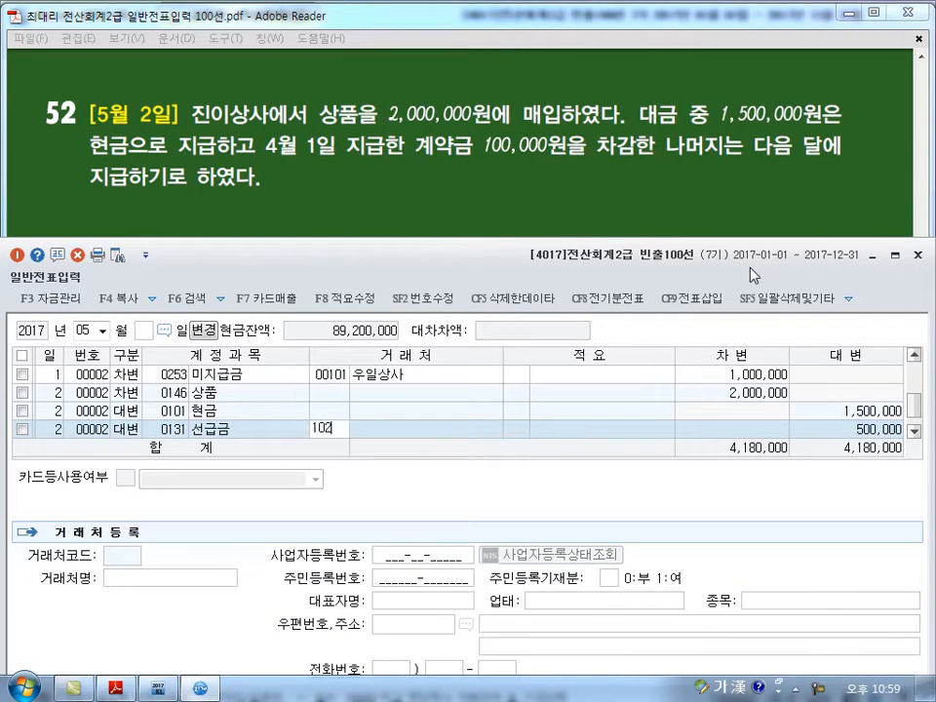
key("Return")
key("Return")
type("100000")
key("Return")
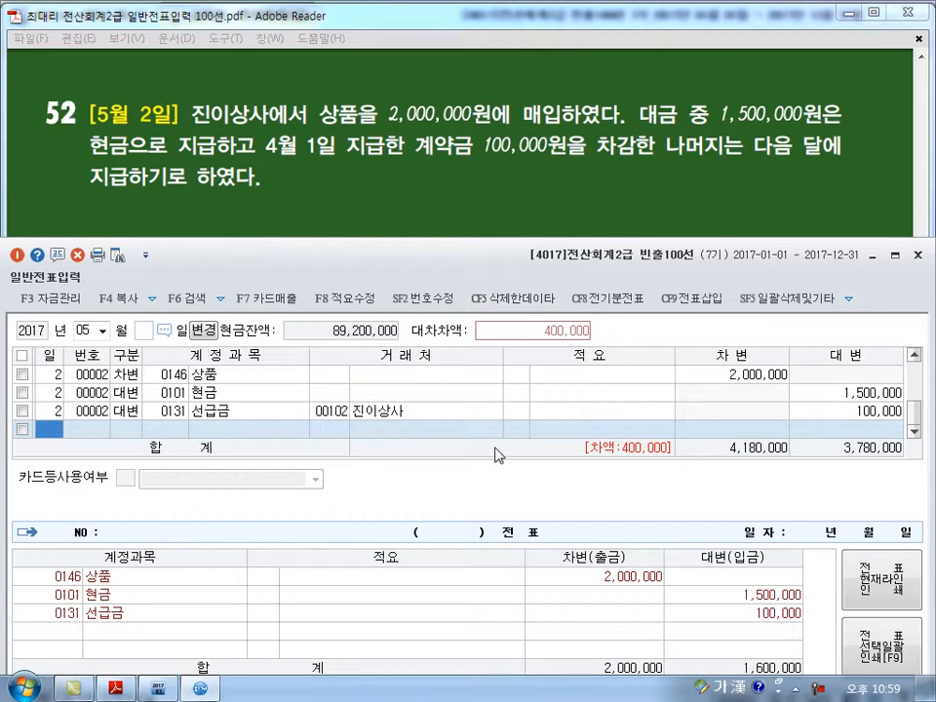
Step: Balance the May 2 entry with a 400,000 credit to 외상매입금 (0251) for 진이상사
key("Return")
type("4")
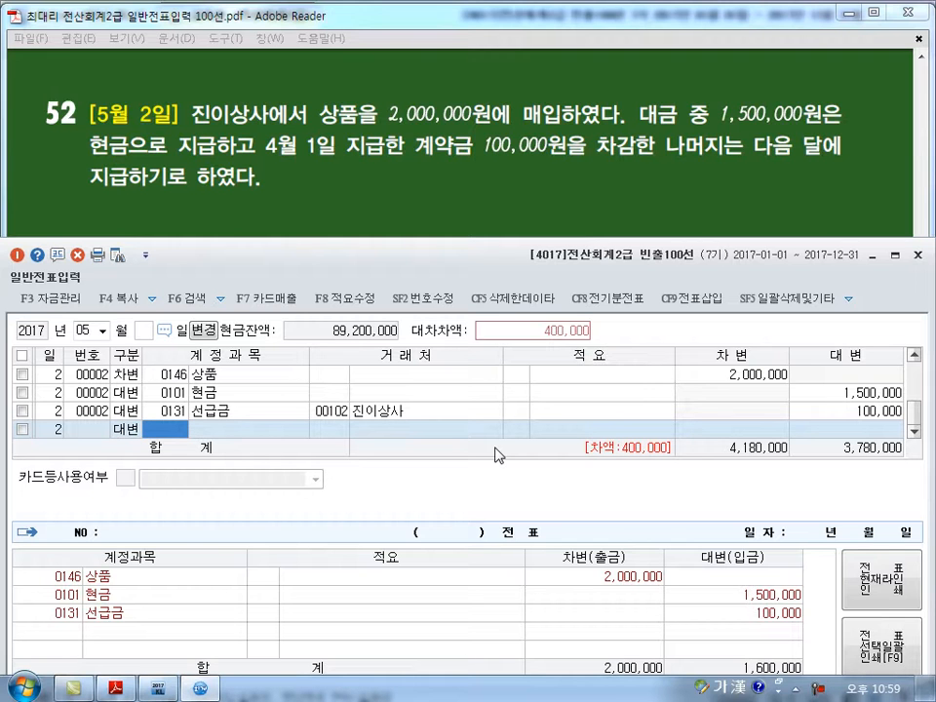
type("251")
key("Return")
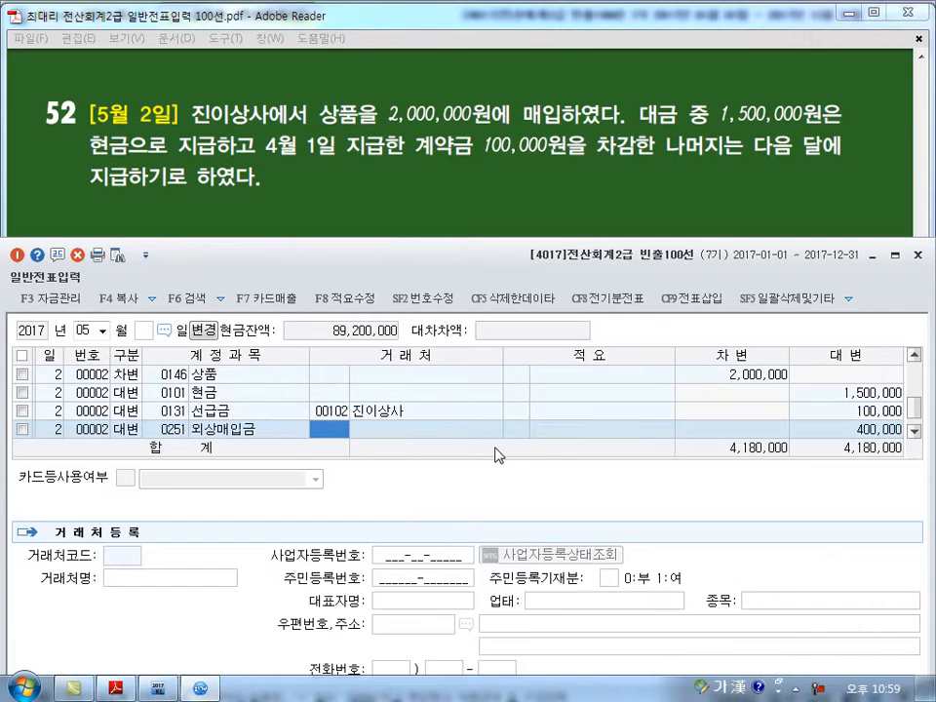
key("Return")
key("Return")
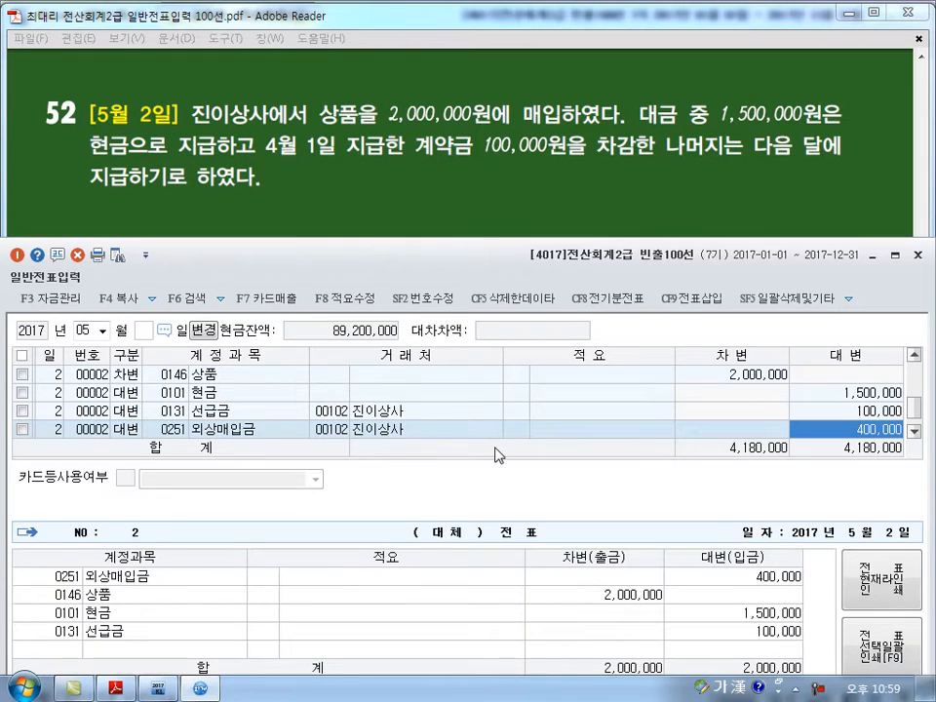
key("Return")
Step: Go on to problem 53 and record a May 3 debit to 외상매입금 (0251) for 서삼상사 (00103) at 3,000,000
scroll(496, 454, "down", 5)
type("3")
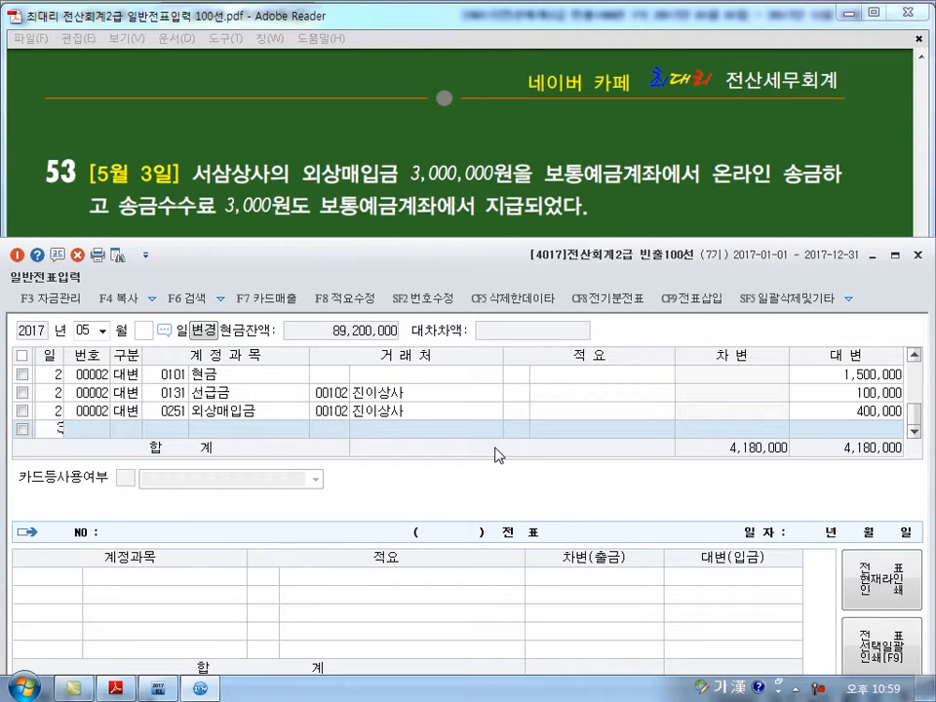
key("Return")
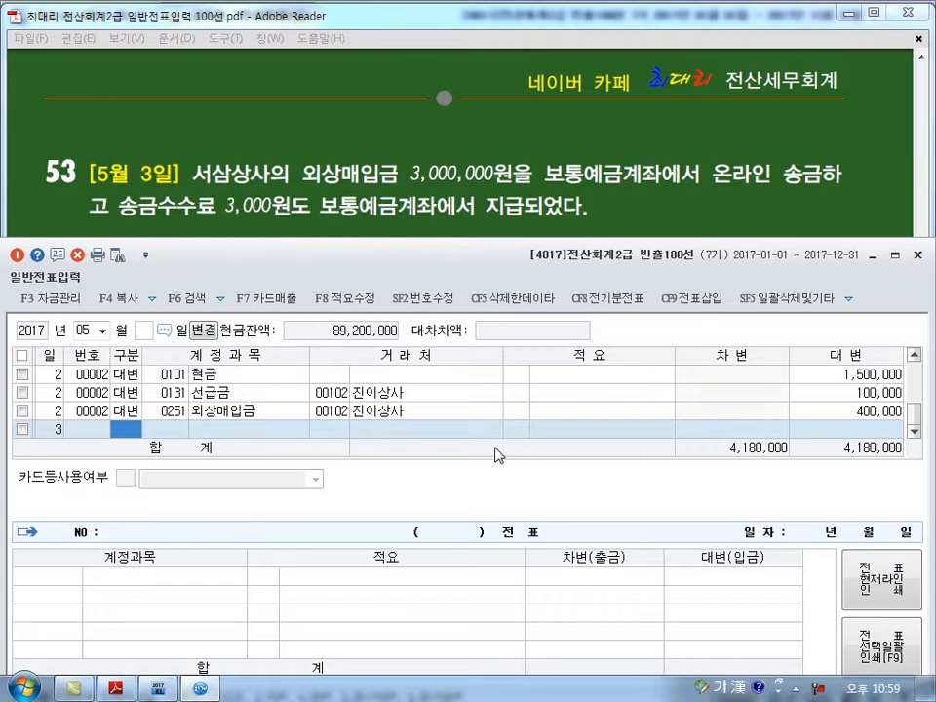
type("3")
key("Return")
type("251")
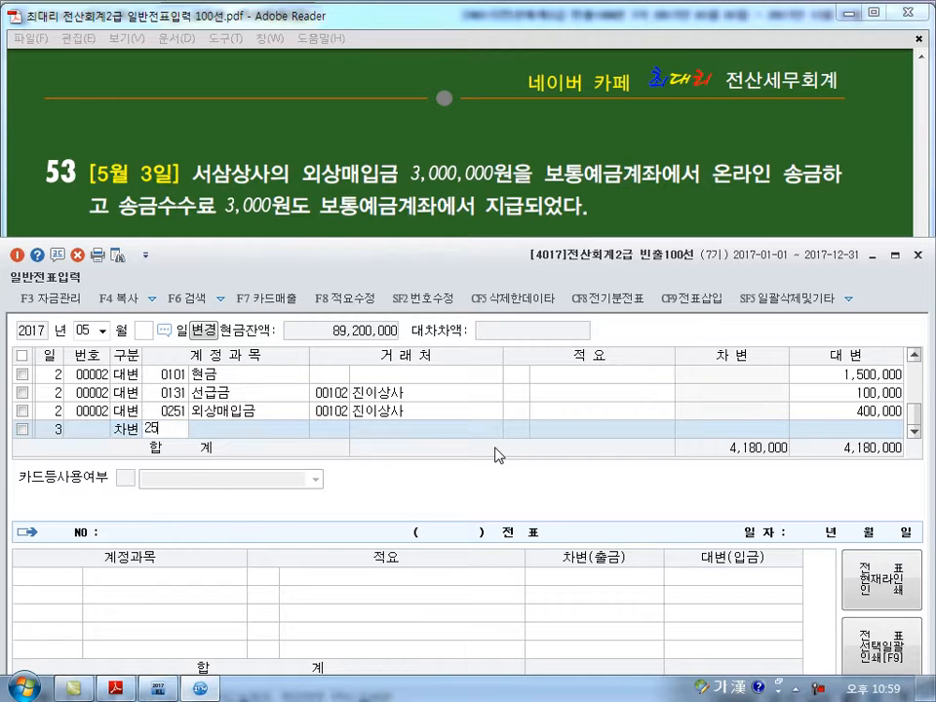
key("Return")
type("103")
key("Return")
key("Return")
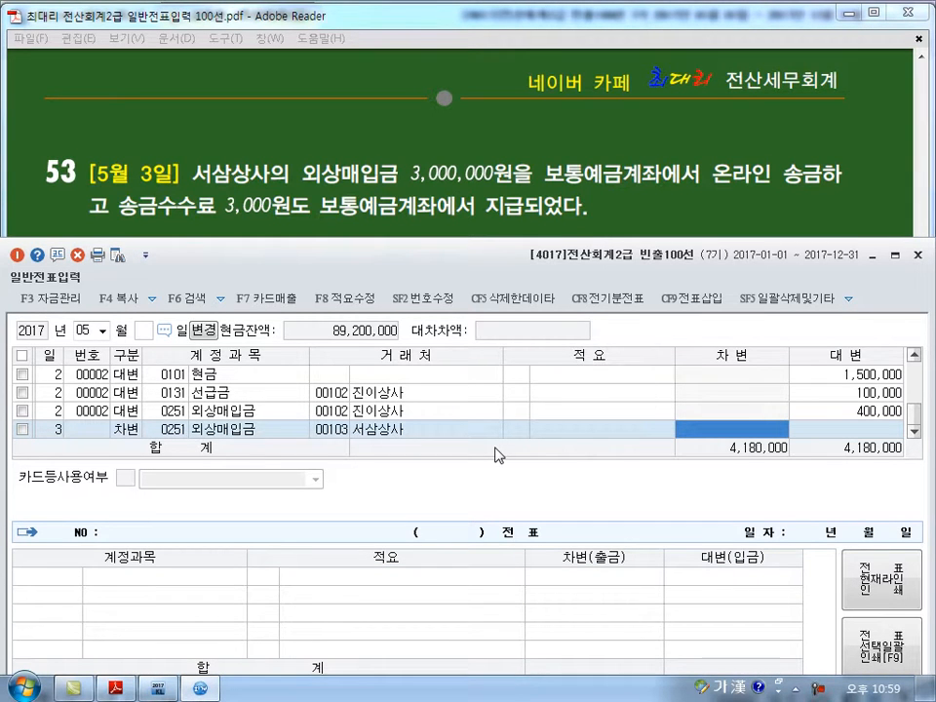
type("3000000")
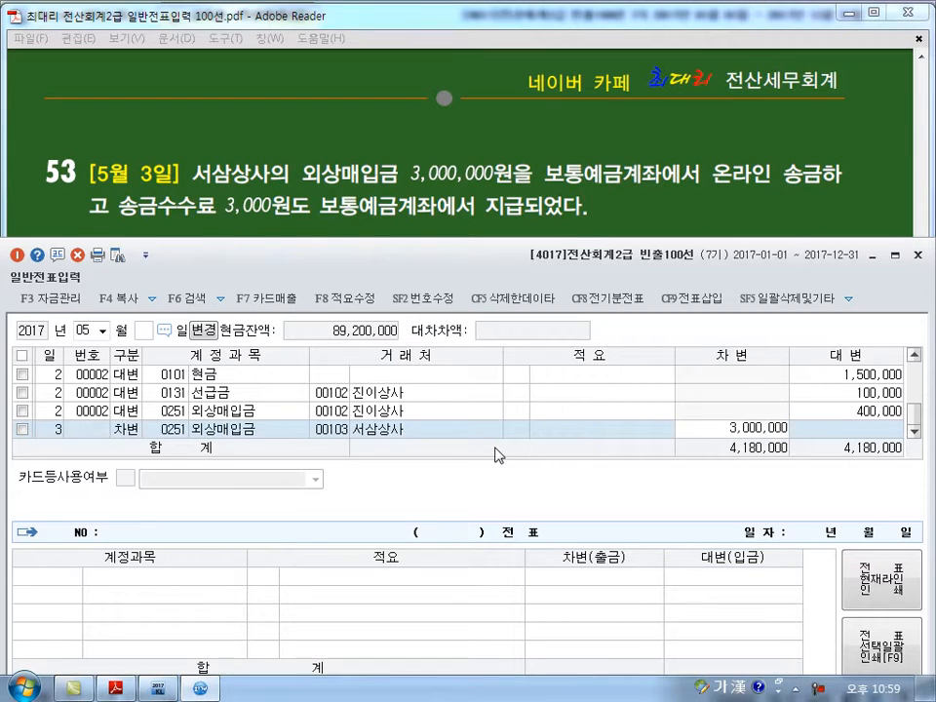
key("Return")
Step: Add a May 3 debit line for 수수료비용 (0831) at 3,000
key("Return")
type("4")
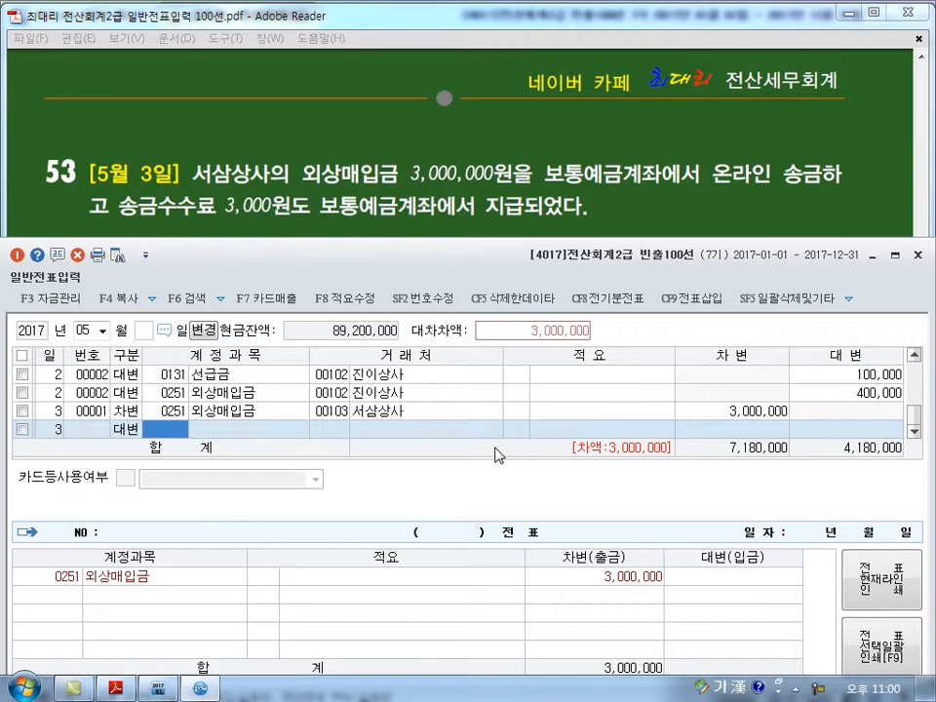
key("Left")
type("3")
type("0831")
key("Return")
key("Return")
key("Return")
type("3000")
key("Return")
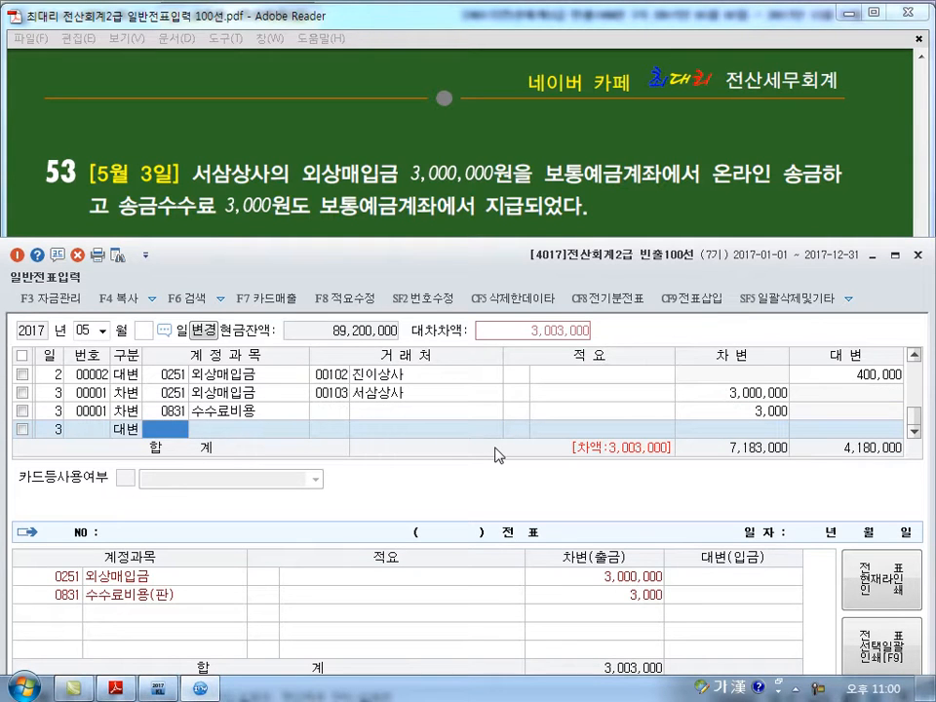
Step: Balance the May 3 entry with a 3,003,000 credit to 보통예금 (0103) and go on to problem 54
type("103")
key("Return")
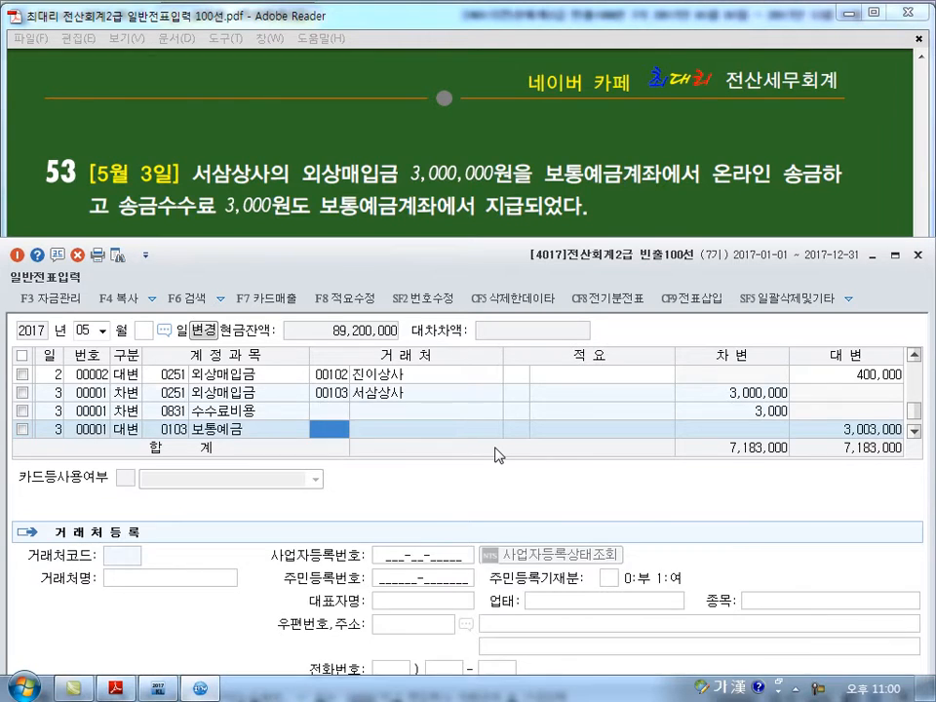
key("Down")
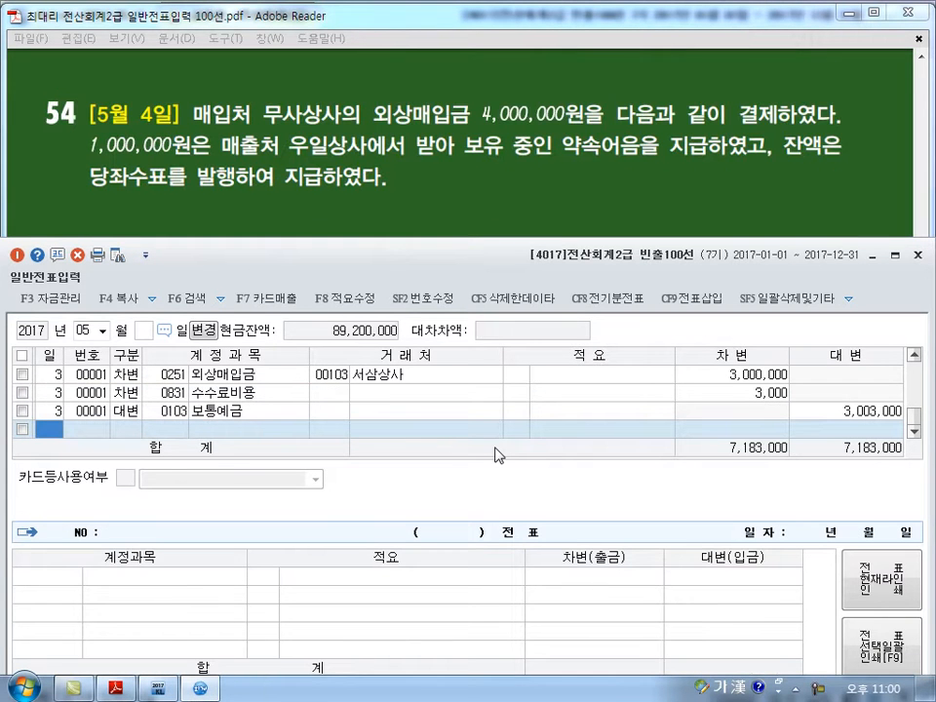
Step: Record problem 54's May 4 debit line for 외상매입금 (0251) with 무사상사 (00104) at 4,000,000
type("4")
key("Return")
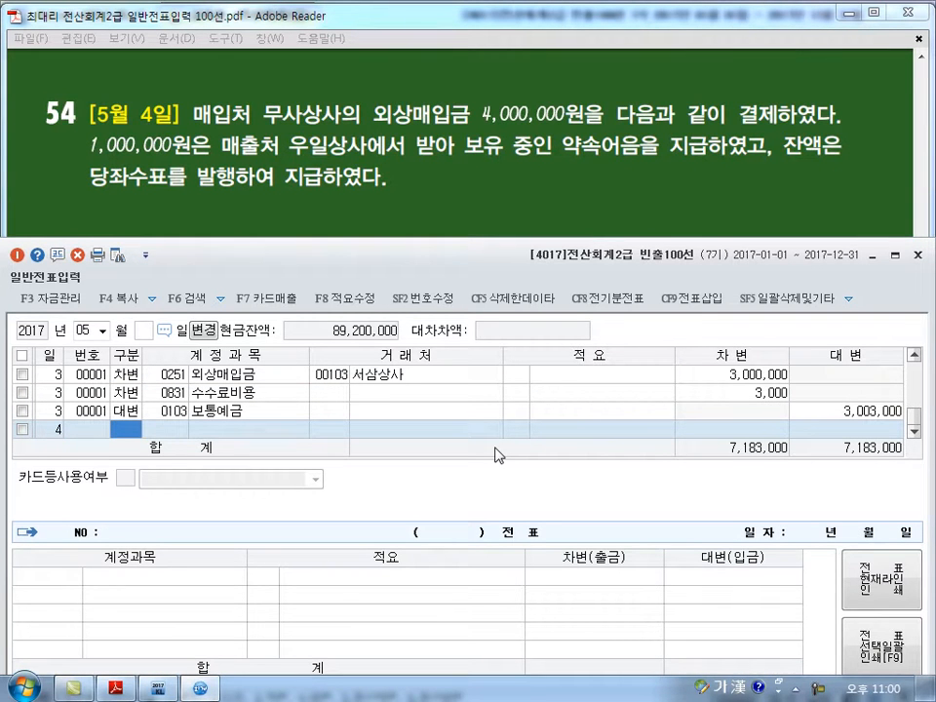
type("3")
key("Return")
type("254")
key("Return")
key("Left")
type("251")
key("Return")
type("104")
key("Return")
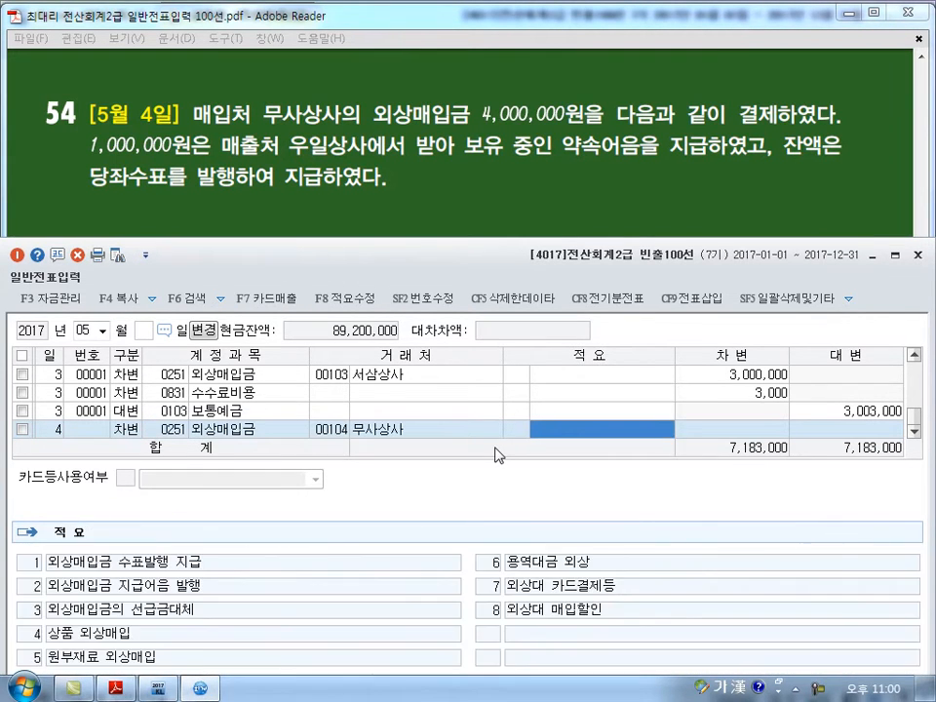
key("Return")
type("4,000,000")
key("Return")
Step: Add a May 4 credit line for 받을어음 (0110) with 우일상사 (00101) at 1,000,000
key("Return")
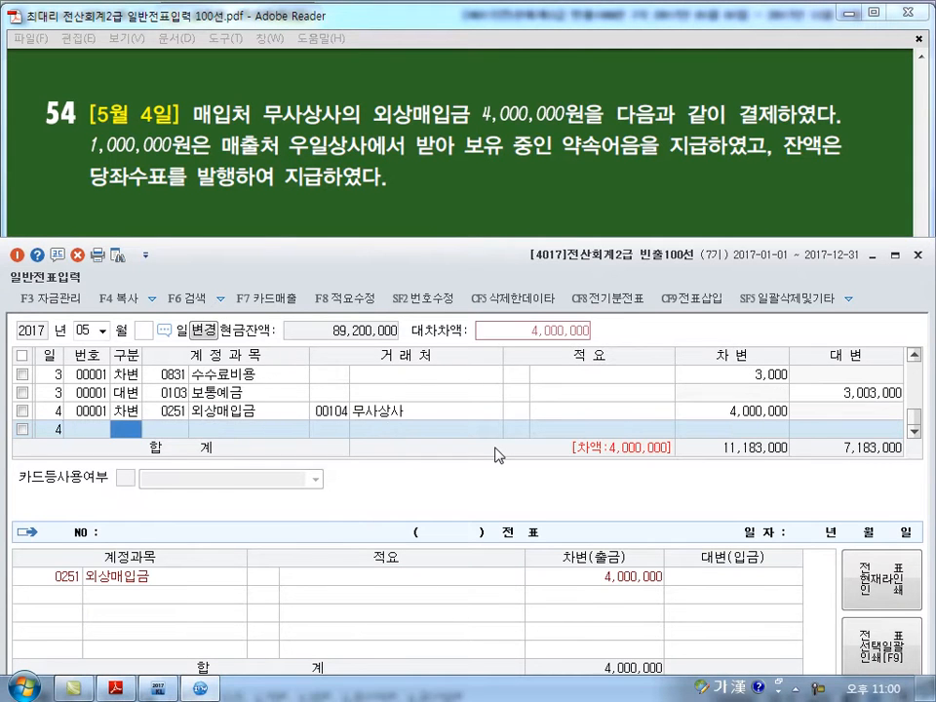
type("4")
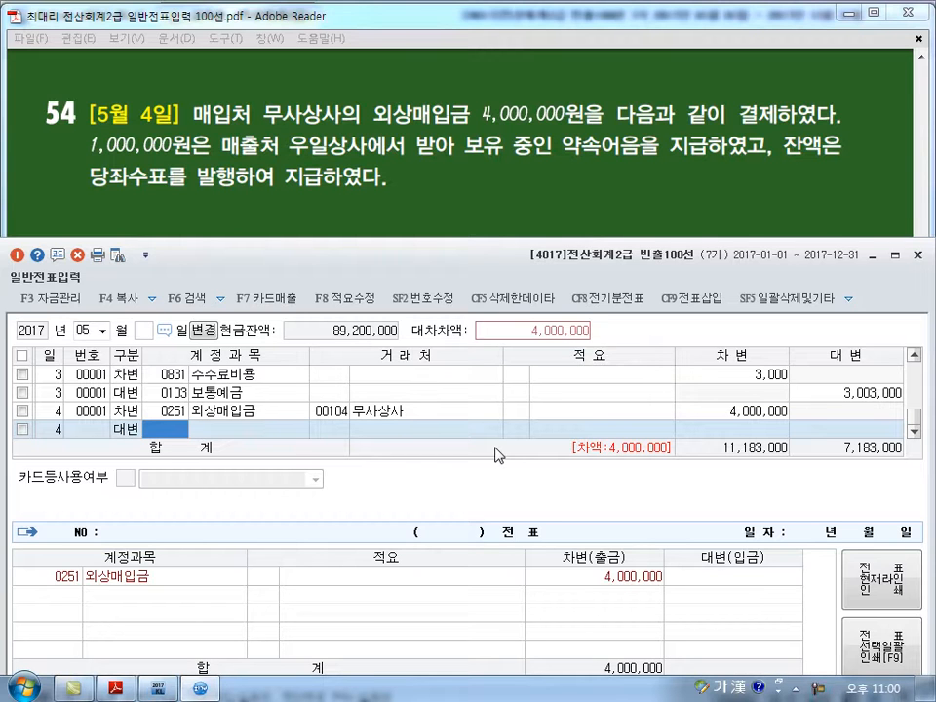
type("110")
key("Return")
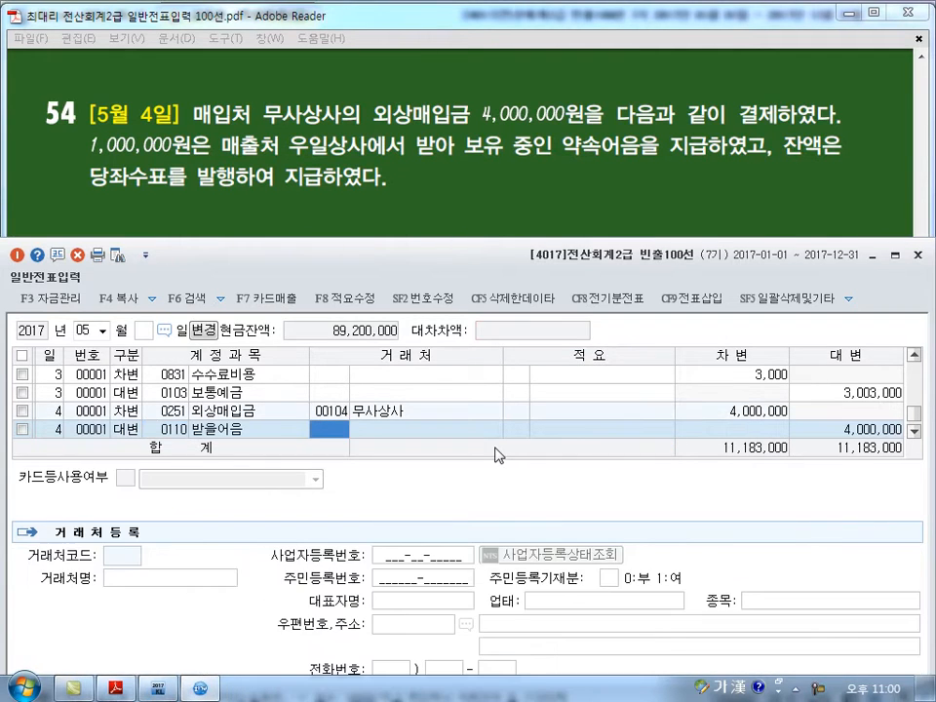
type("101")
key("Return")
key("Return")
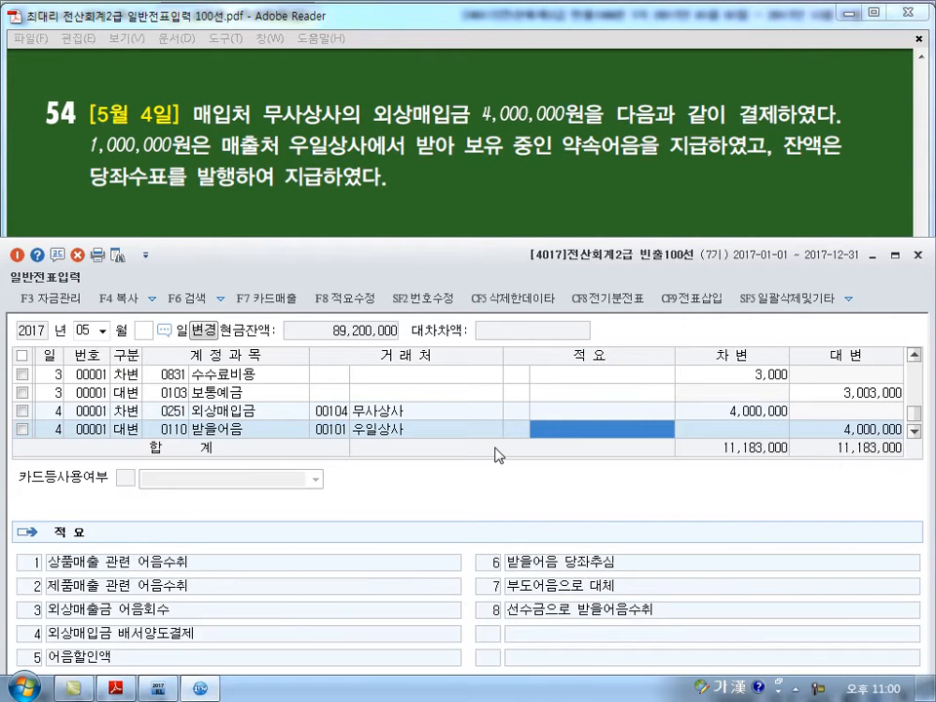
key("Return")
type("1000000")
key("Return")
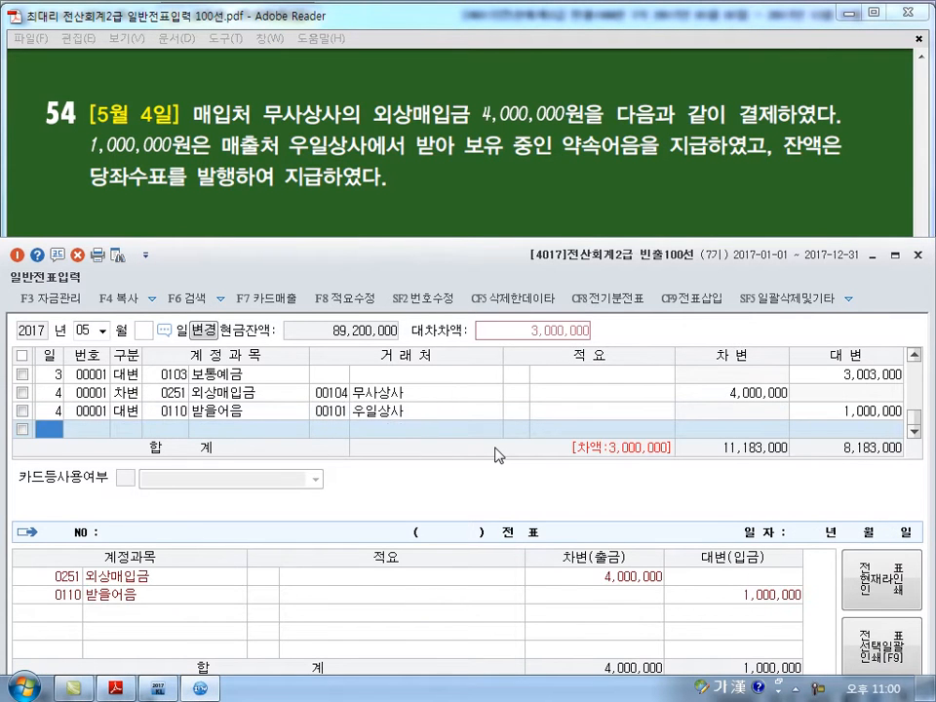
Step: Balance the May 4 entry with a 3,000,000 credit to 당좌예금 (0102) and go on to problem 55
type("4")
key("Return")
type("4")
key("Return")
type("10")
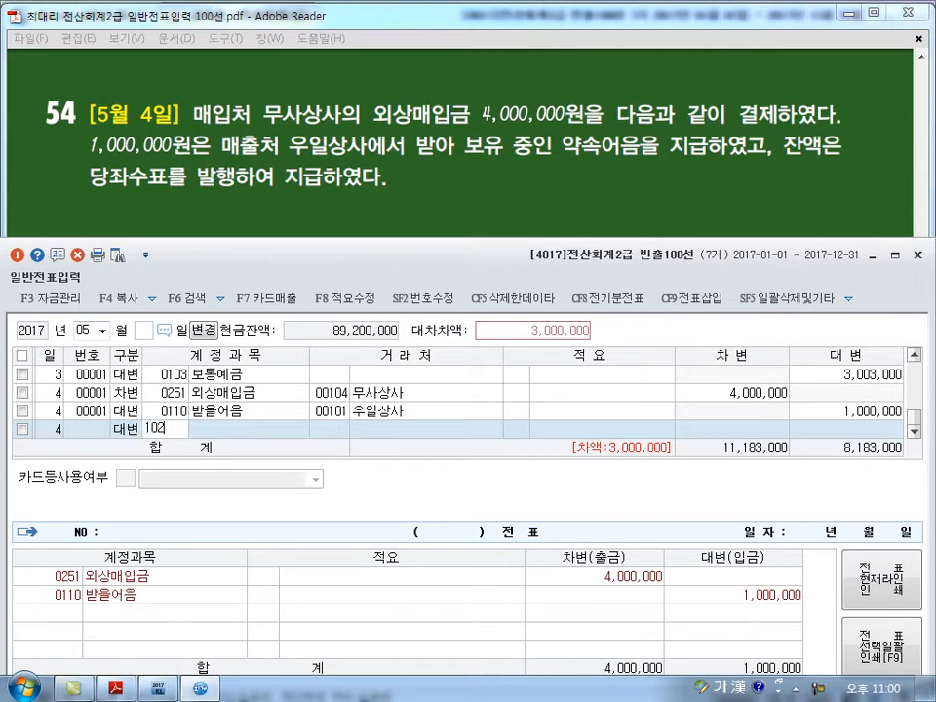
type("2")
key("Return")
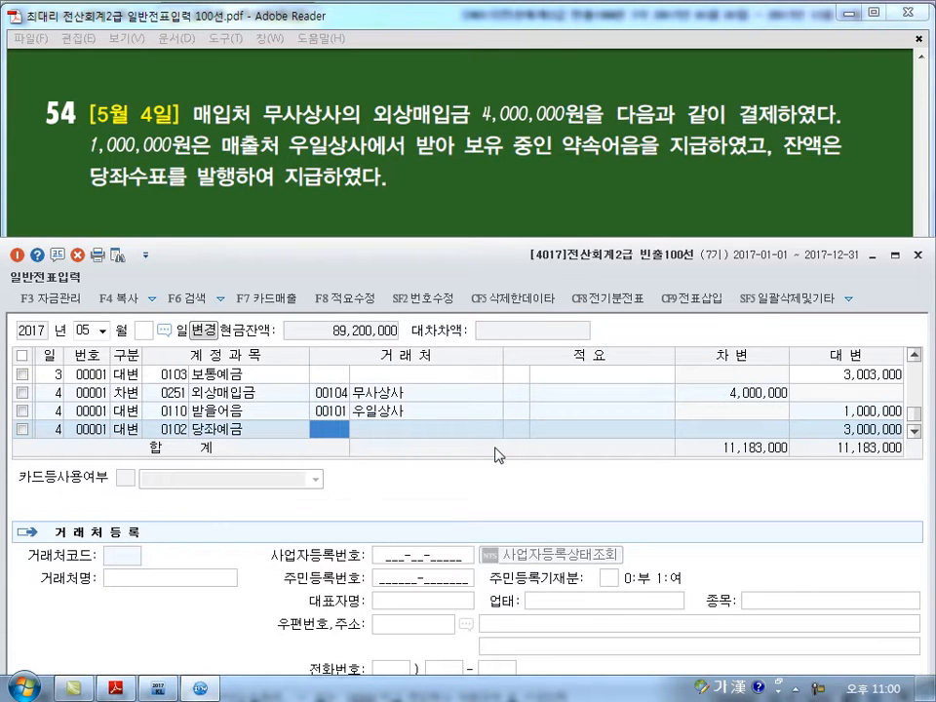
key("Return")
key("Return")
key("Return")
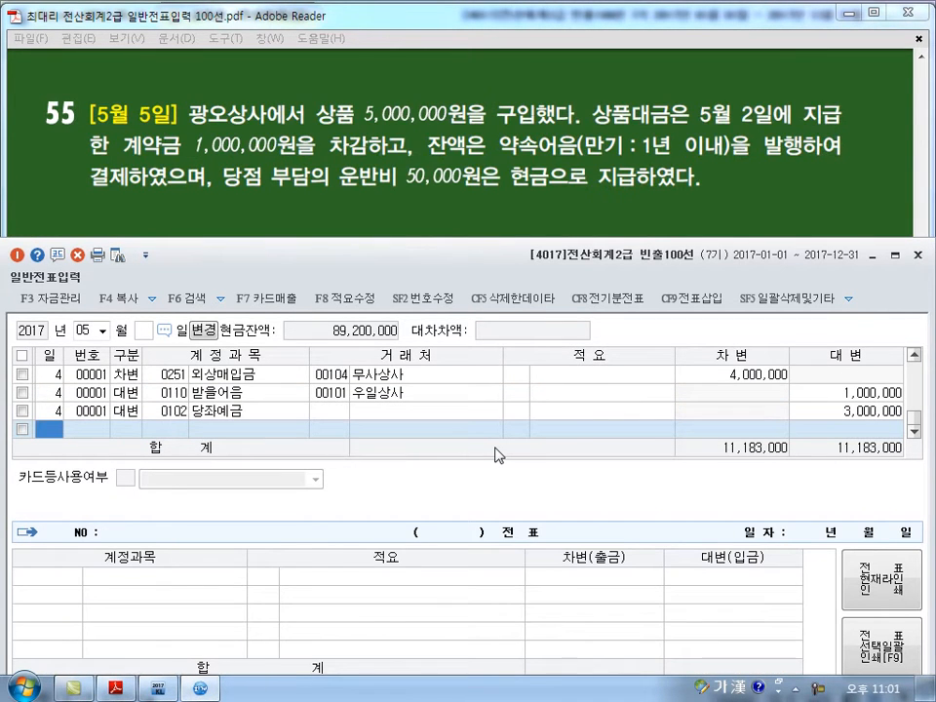
Step: Record problem 55's May 5 debit line for 상품 (0146) at 5,000,000
type("5")
key("Return")
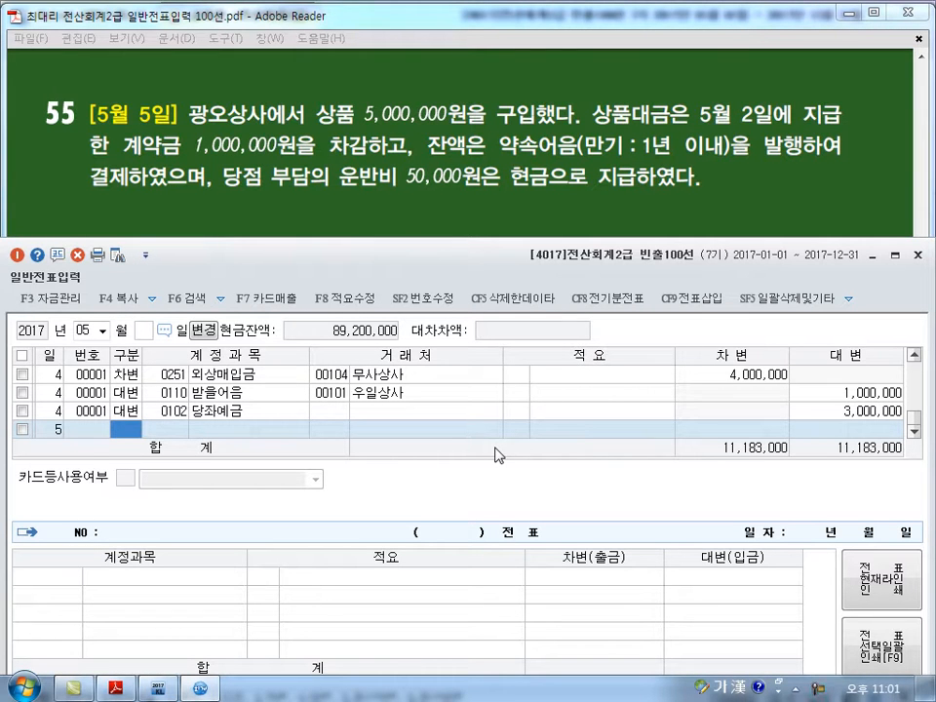
key("3")
key("Return")
type("146")
key("Return")
key("Return")
key("Return")
type("5,000,000")
key("Return")
key("Return")
Step: Add a May 5 credit line for 선급금 (0131) with 광오상사 (00105) at 1,000,000
key("4")
key("Return")
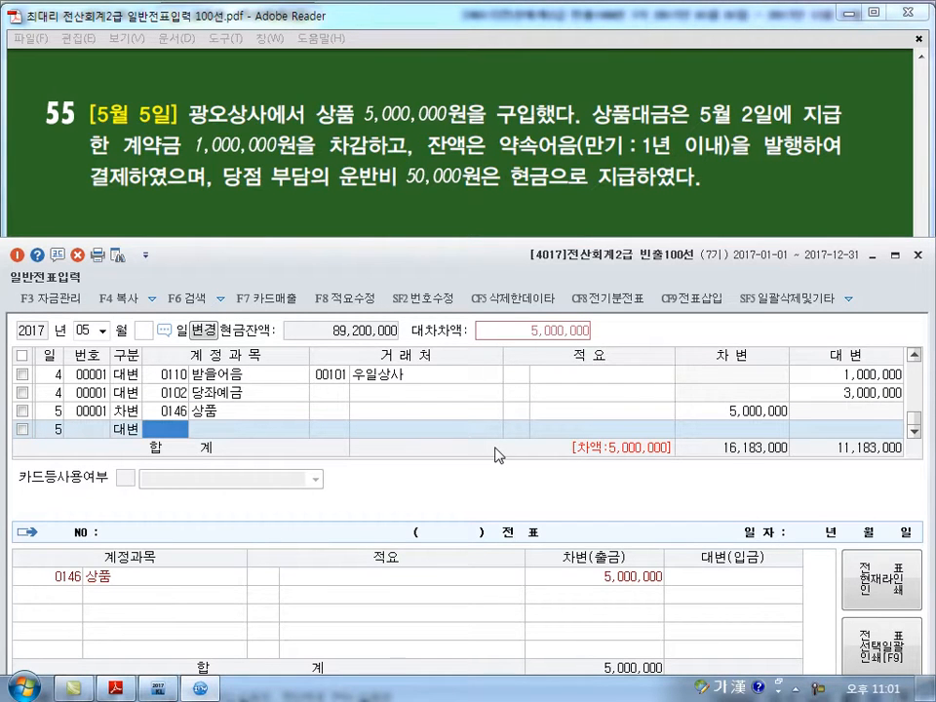
type("131")
key("Return")
type("105")
key("Return")
key("Return")
key("Return")
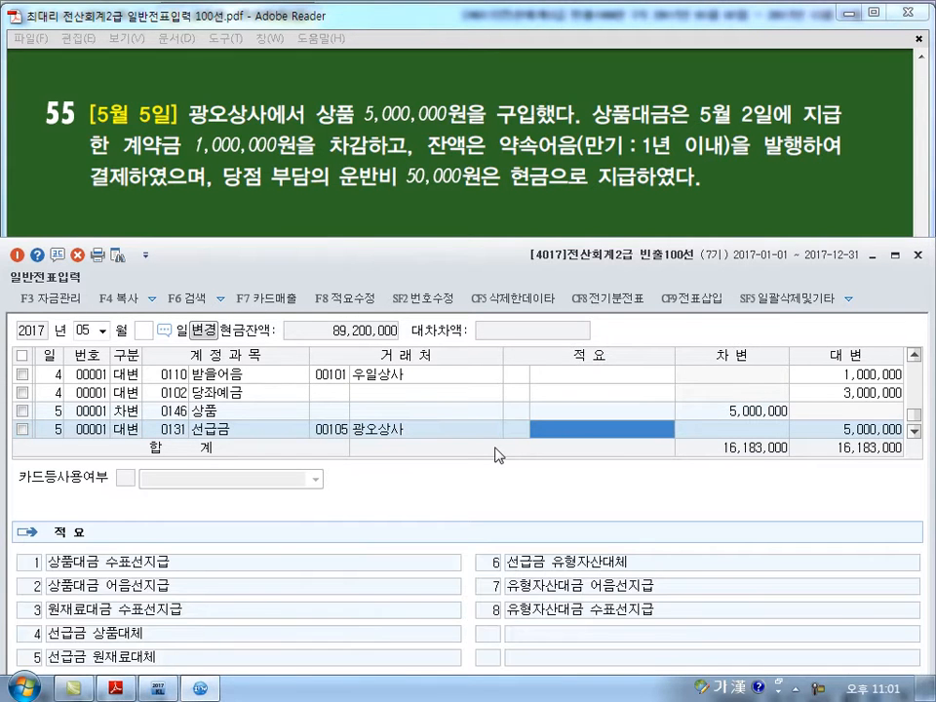
type("1,000,000")
key("Return")
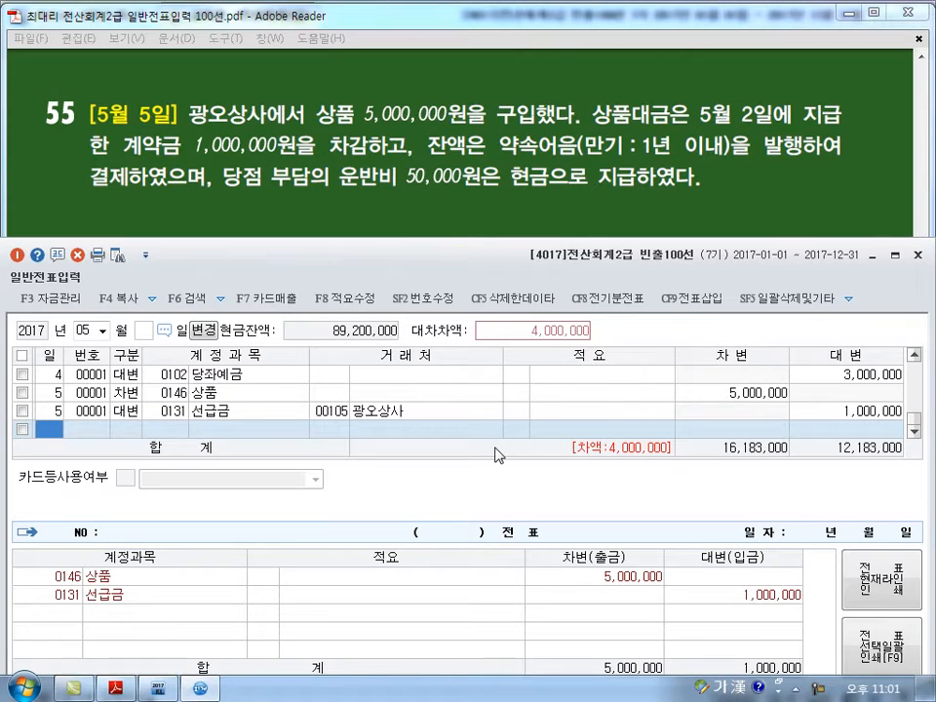
Step: Add a May 5 credit line for 지급어음 (0252) with 광오상사 (00105) at 4,000,000
type("5")
key("Return")
type("4")
key("Return")
type("252")
key("Return")
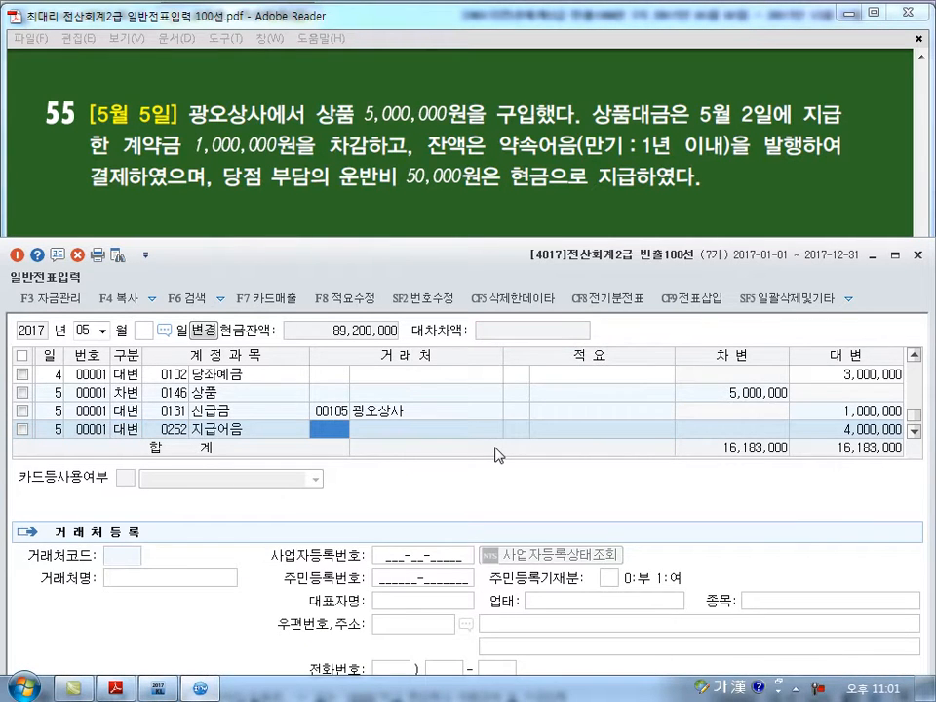
type("105")
key("Return")
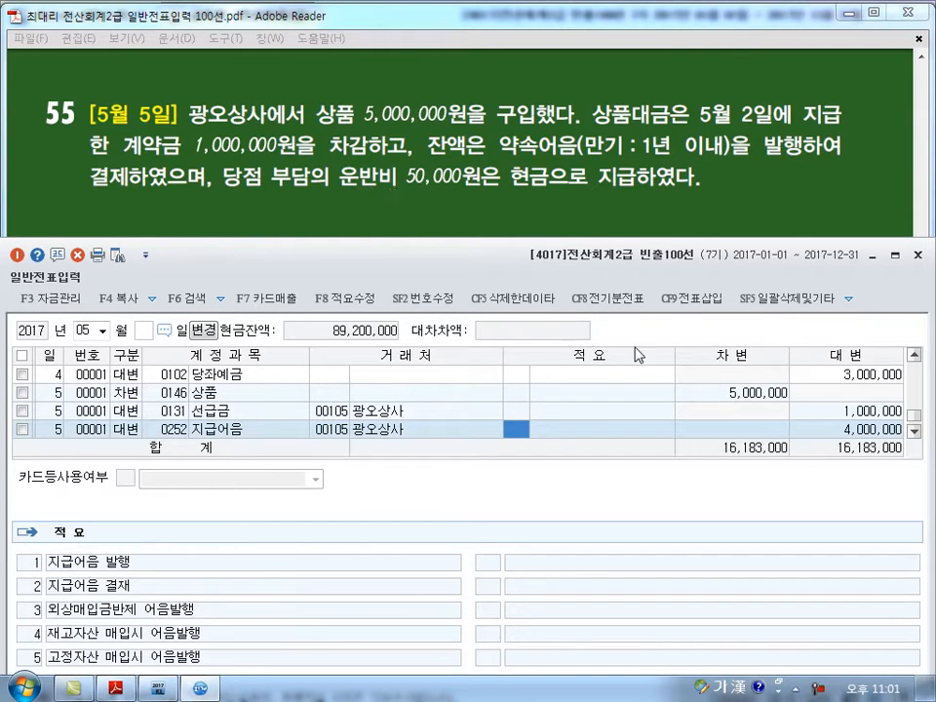
key("Return")
key("Return")
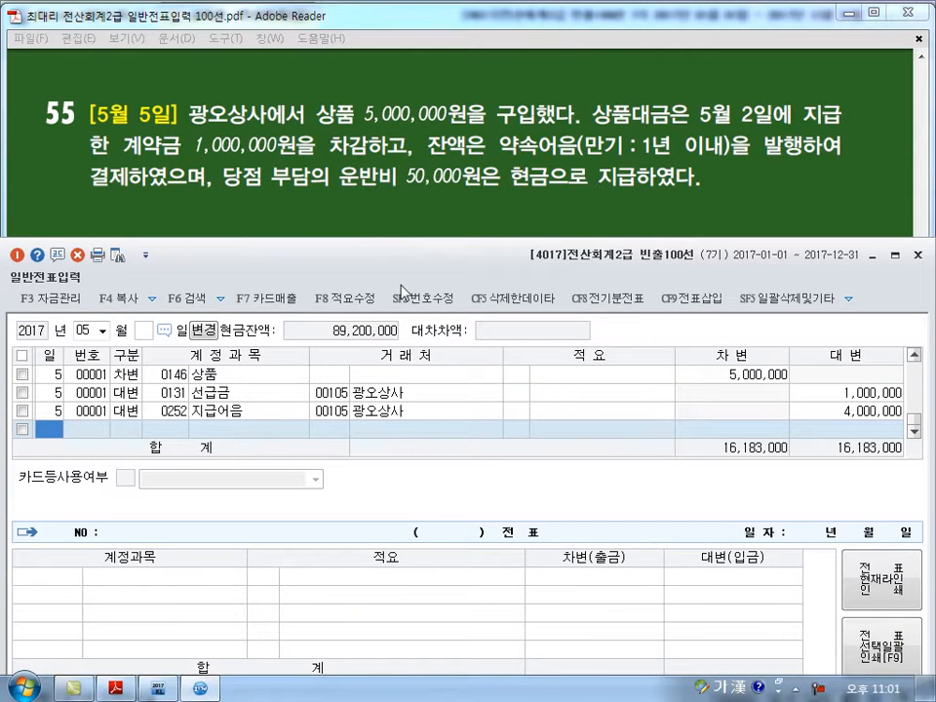
Step: Start another May 5 line and set the 상품 debit to 5,050,000 to include the freight cost
type("5")
key("Return")
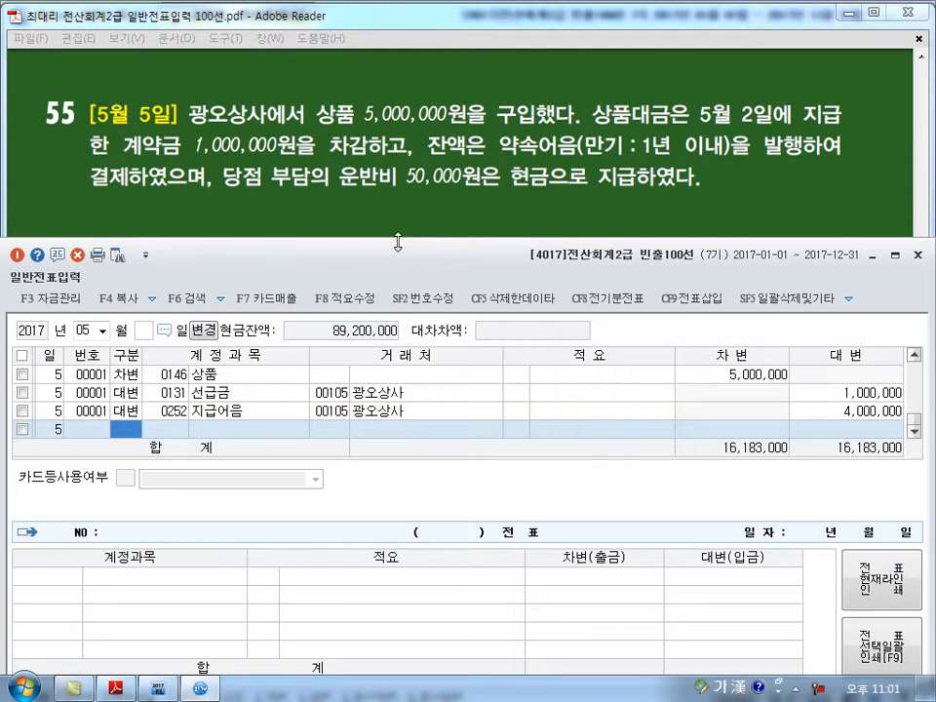
left_click(738, 376)
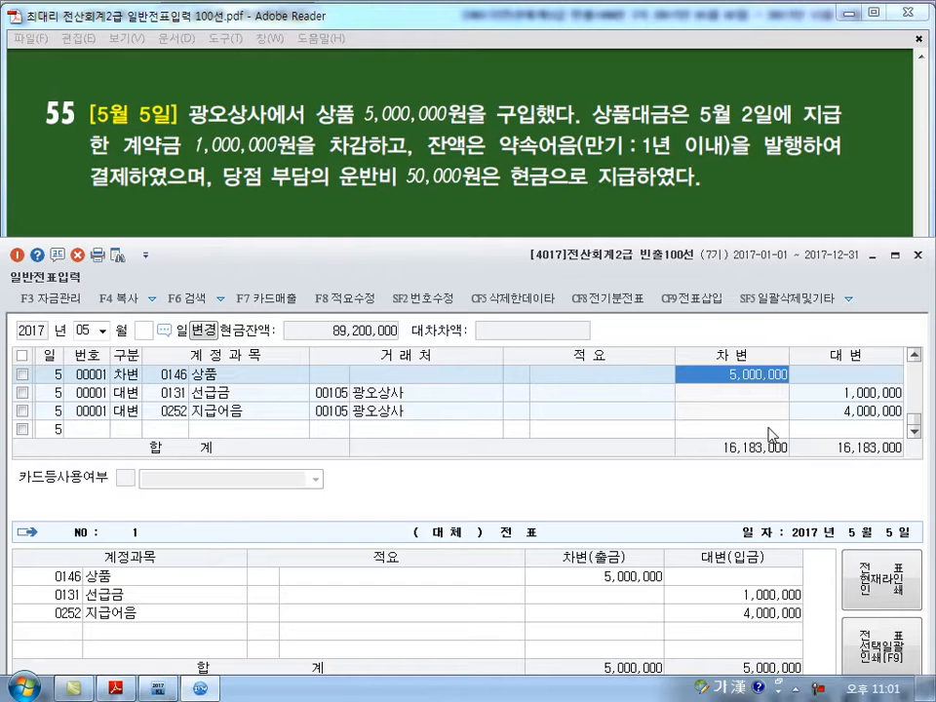
type("5050000")
key("Return")
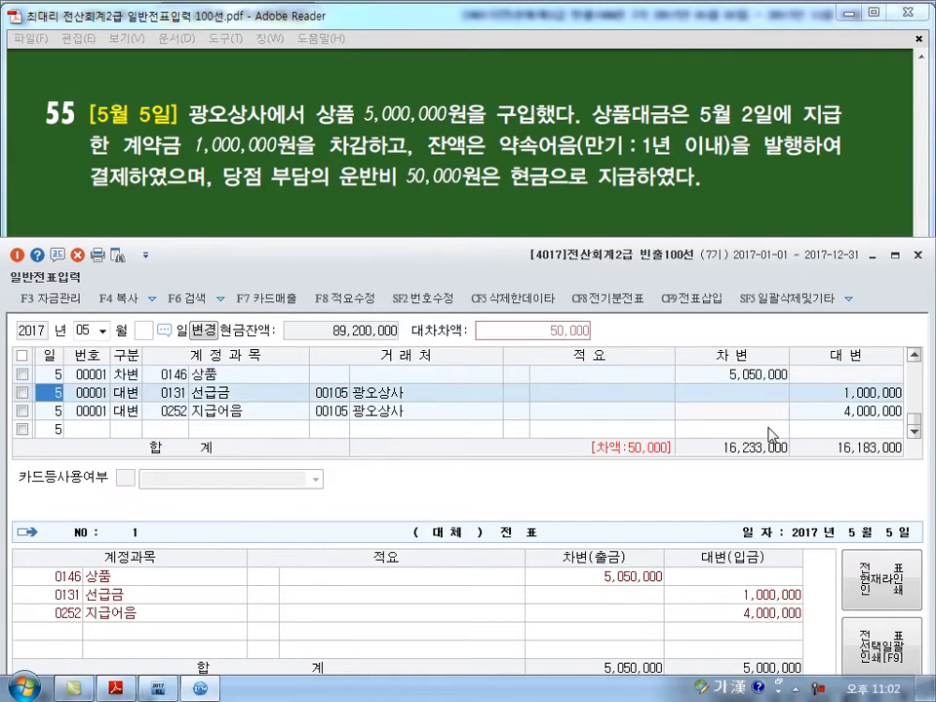
Step: Add a May 5 credit line for 현금 (0101) at 50,000
key("Return")
type("4101")
key("Return")
key("Left")
key("Left")
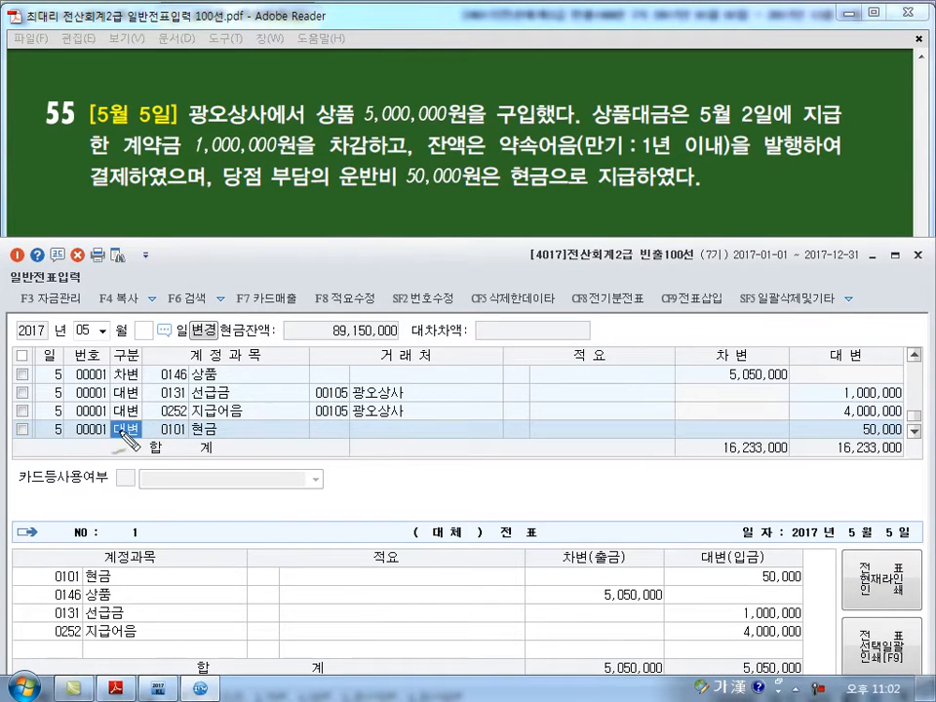
Step: Point out the May 5 voucher numbers with temporary pen marks and switch the 번호수정 mode on and off
left_click_drag(95, 367, 98, 425)
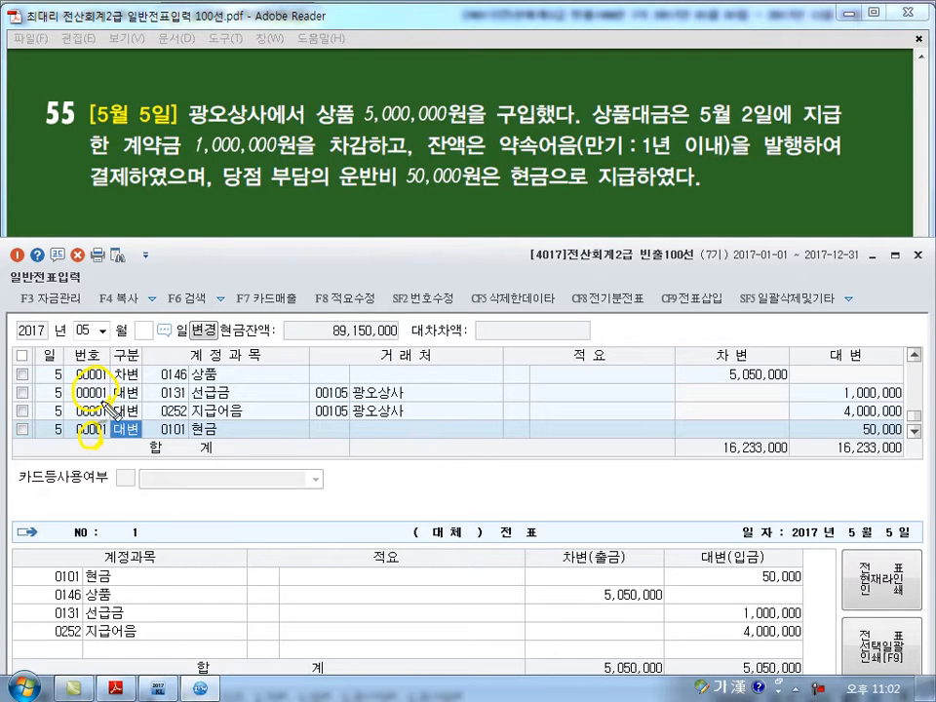
left_click_drag(101, 219, 127, 232)
left_click_drag(114, 209, 118, 213)
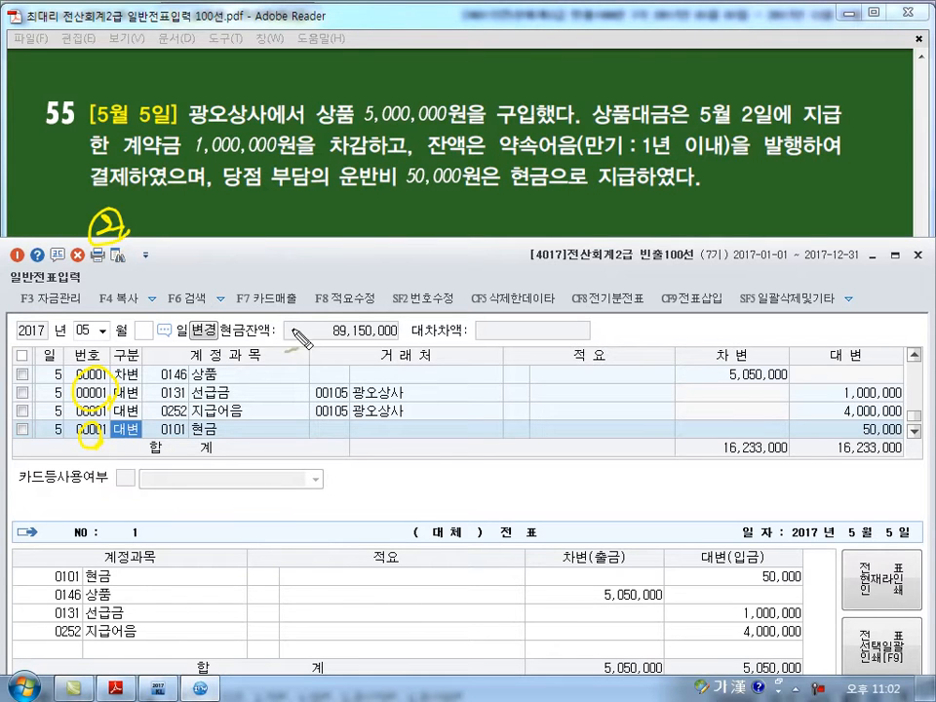
mouse_move(452, 318)
left_mouse_down()
mouse_move(387, 309)
mouse_move(452, 315)
left_mouse_up()
key("Escape")
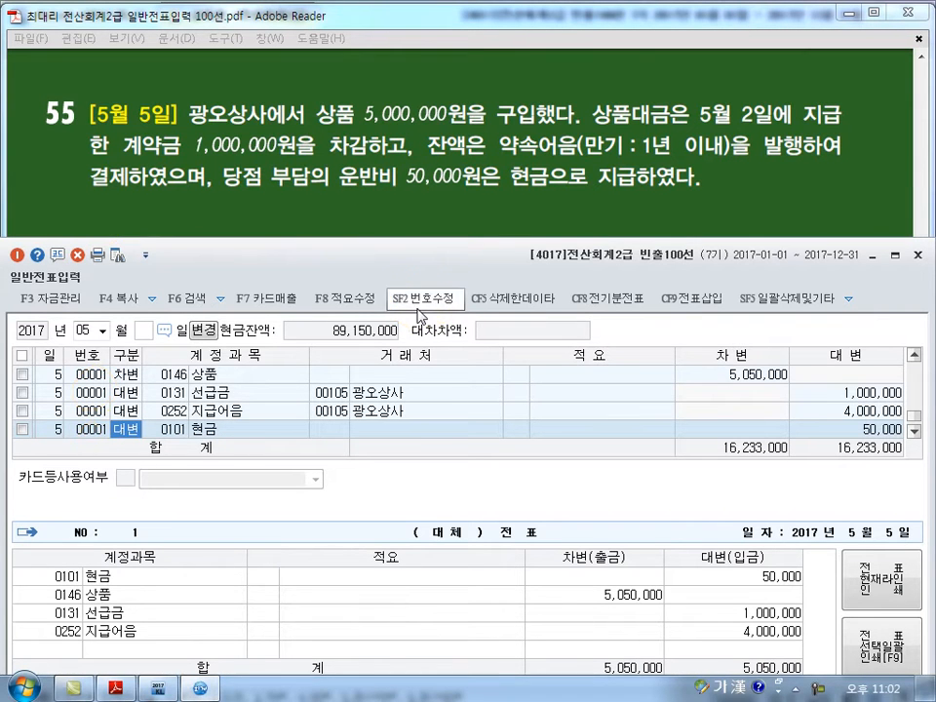
left_click(418, 305)
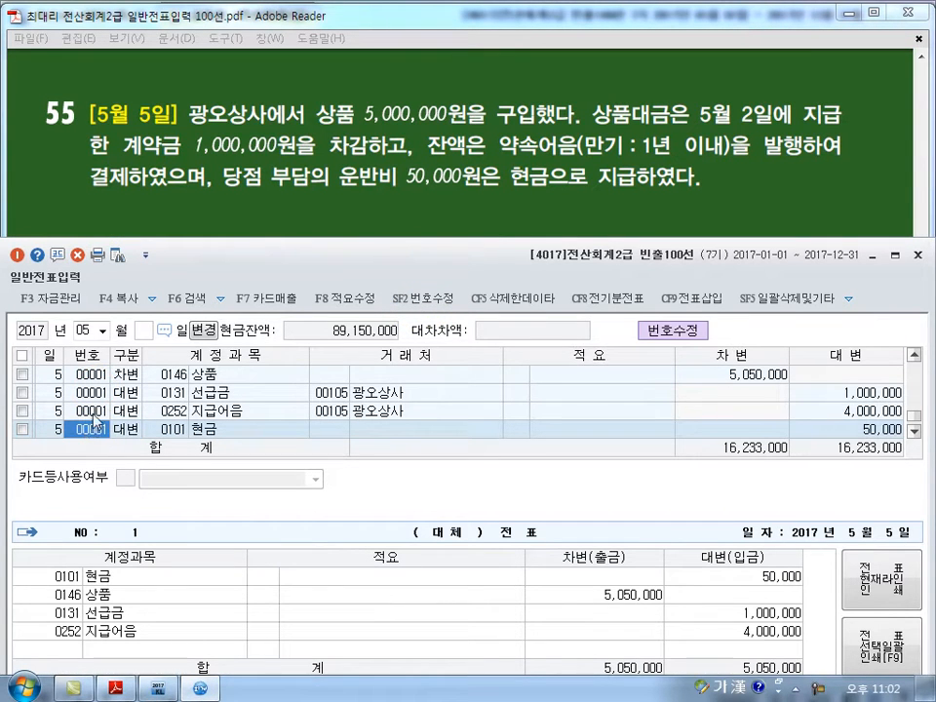
left_click(448, 303)
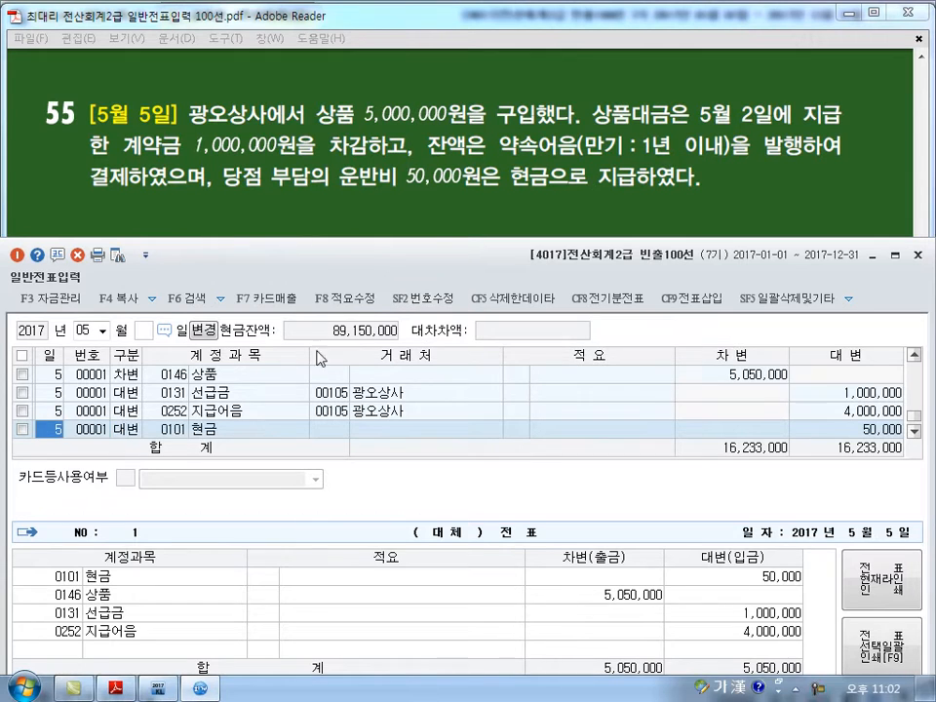
Step: Complete the May 5 현금 line without a 거래처 or 적요 and go on to problem 56
left_click(222, 427)
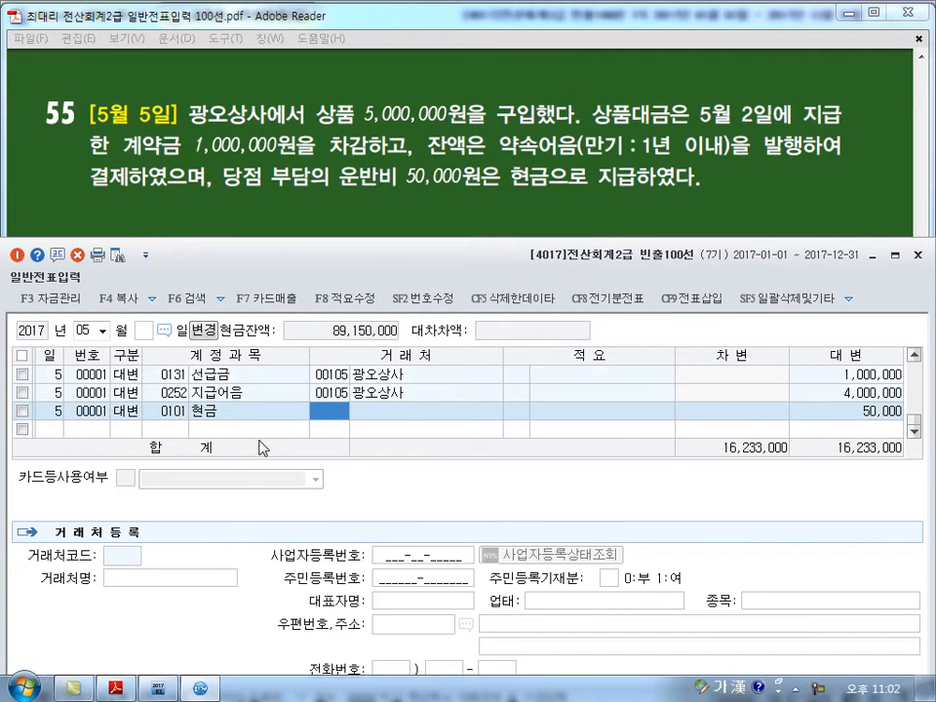
key("Return")
key("Return")
key("Return")
Step: Record problem 56's May 6 credit line for 당좌예금 (0102) at 600,000
type("6")
key("Return")
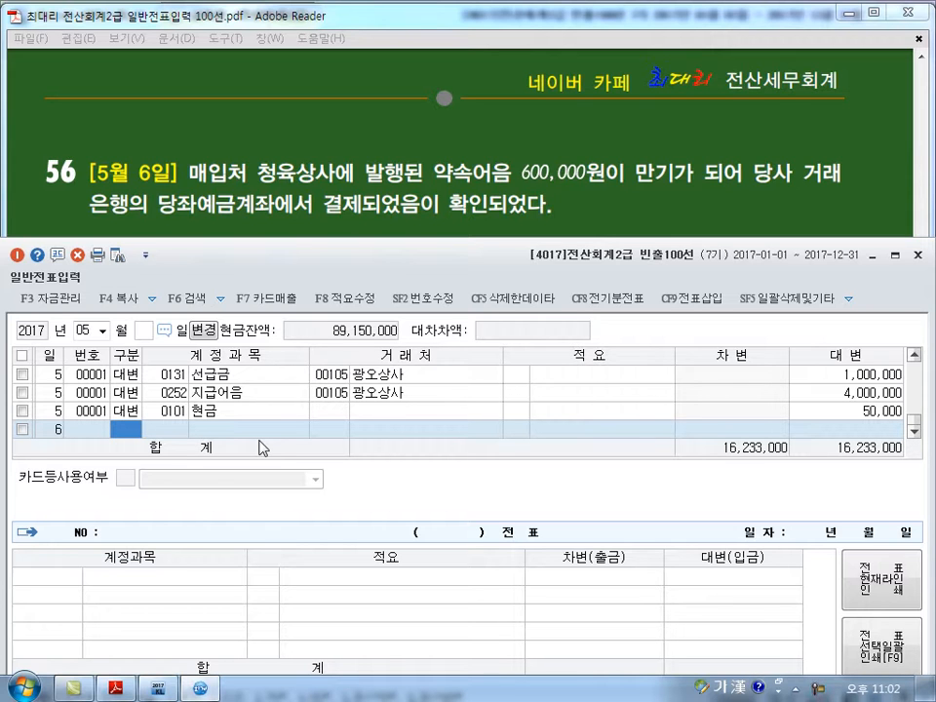
type("4")
key("Return")
type("103")
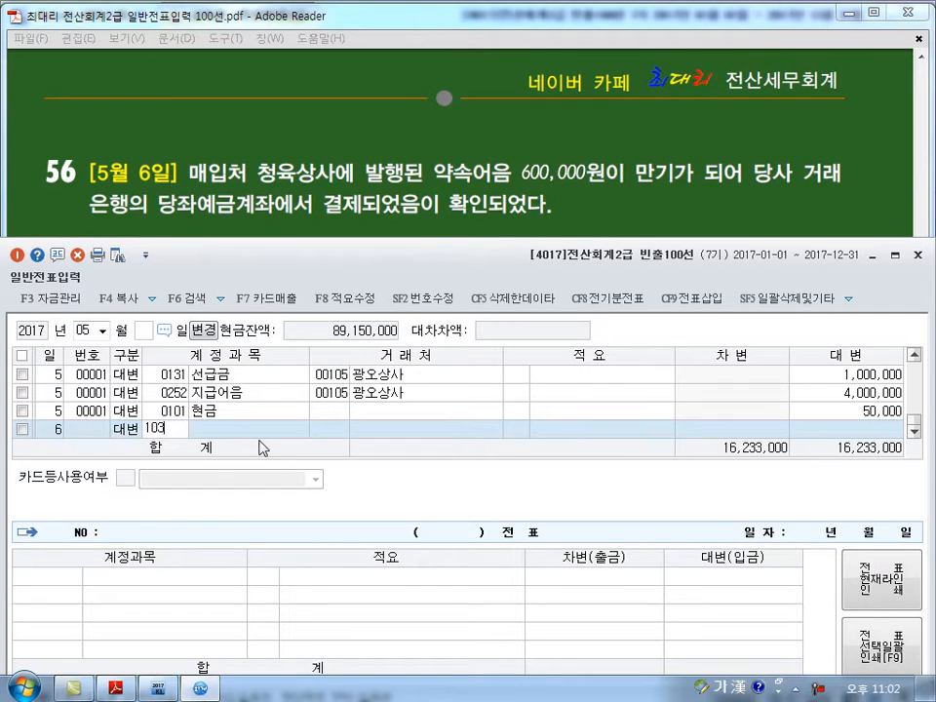
key("Return")
type("102")
key("Return")
key("Return")
type("600,000")
key("Return")
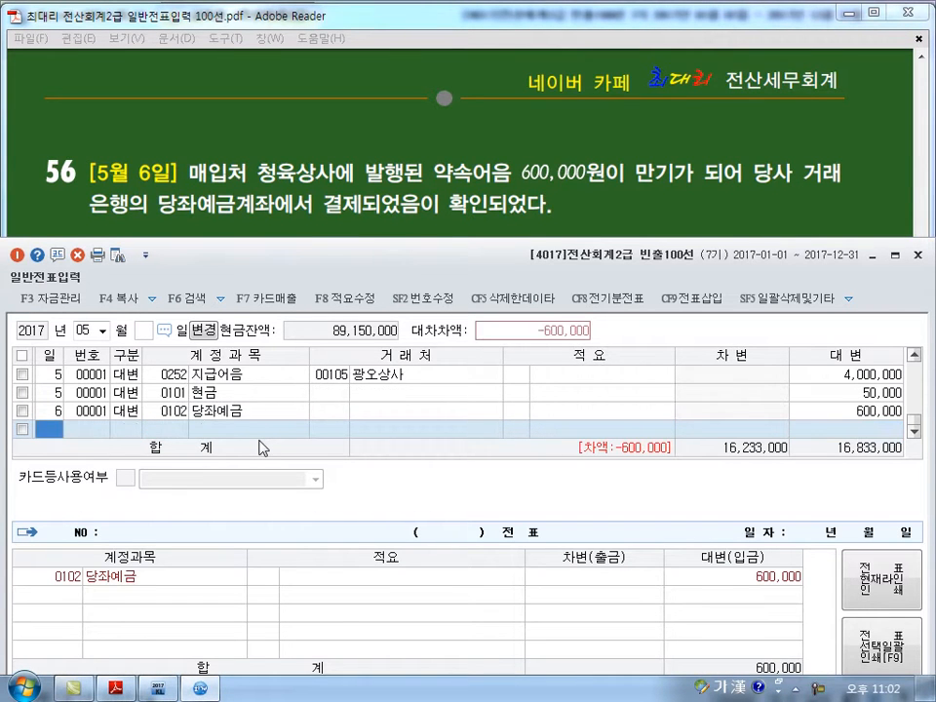
Step: Balance the May 6 entry with a 600,000 debit to 지급어음 (0252) for 청육상사 (00106)
type("252")
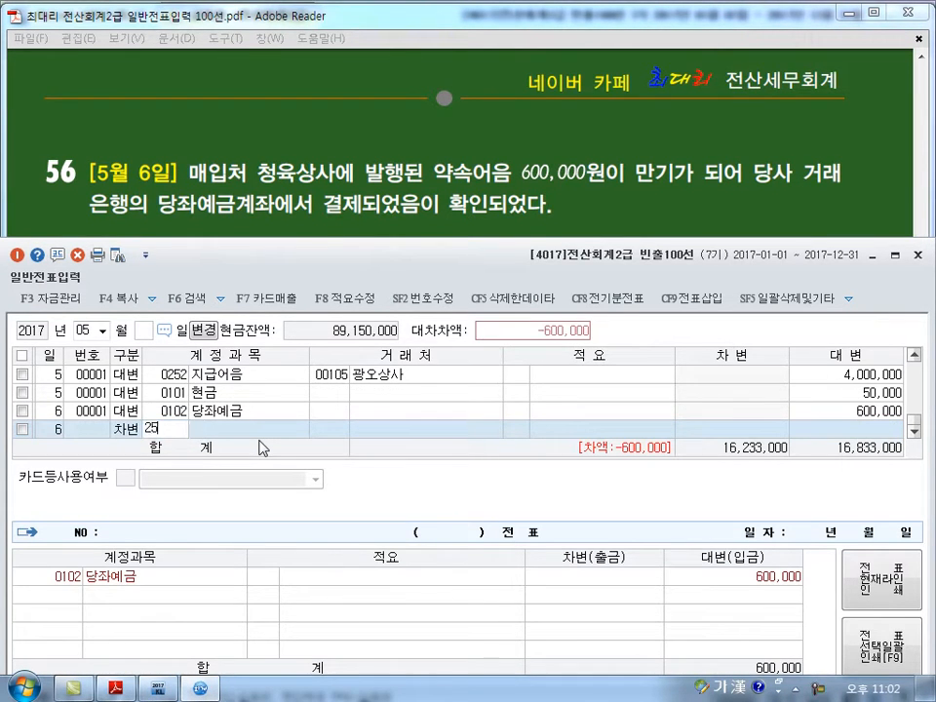
key("Return")
type("106")
key("Return")
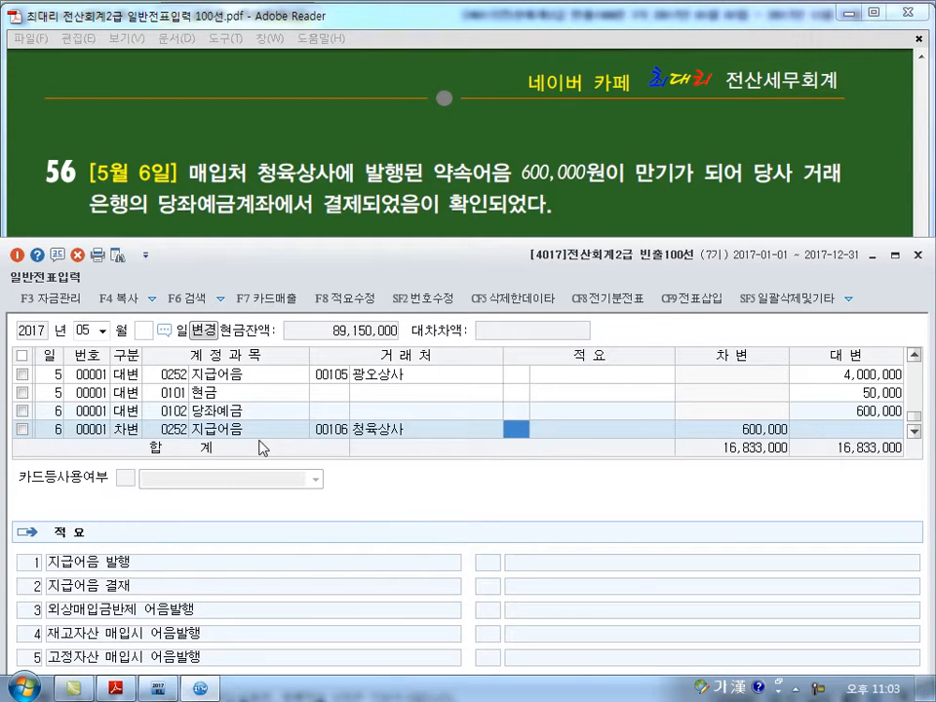
key("Return")
key("Return")
Step: Record problem 57's May 7 credit line for 단기차입금 (0260) with 신한은행 (98000) at 3,000,000
type("7")
key("Return")
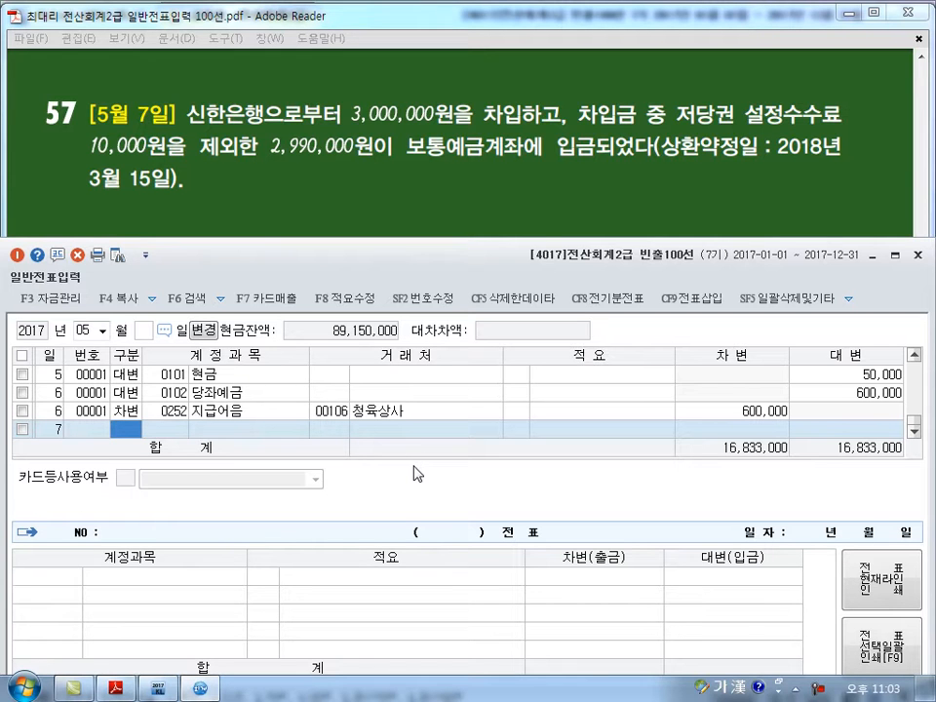
type("4")
key("Return")
type("260")
key("Return")
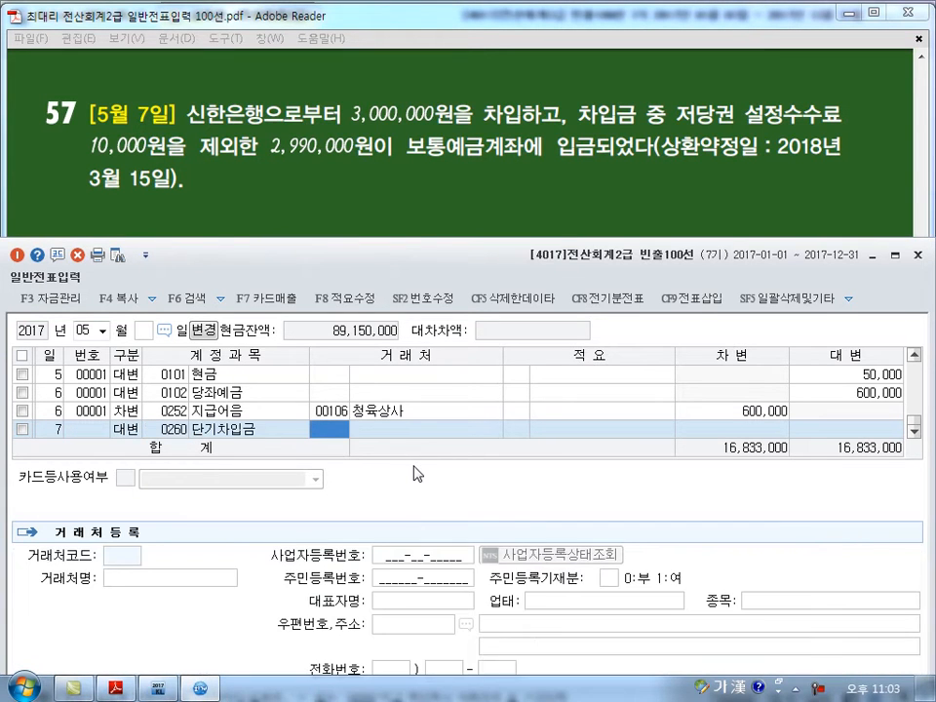
type("신한")
key("Return")
key("Return")
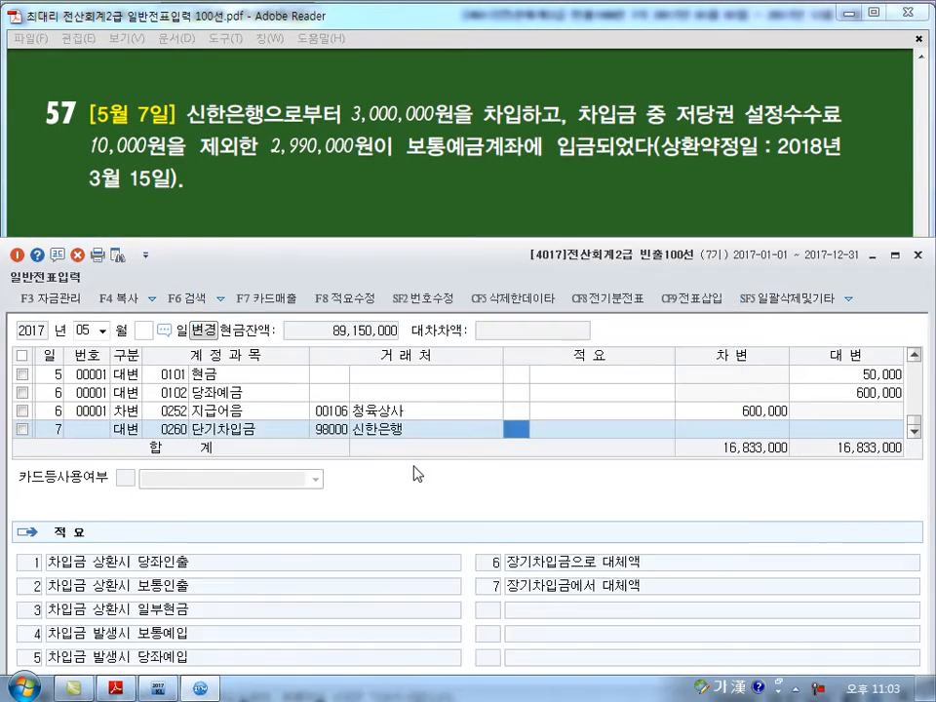
key("Return")
type("3,000,")
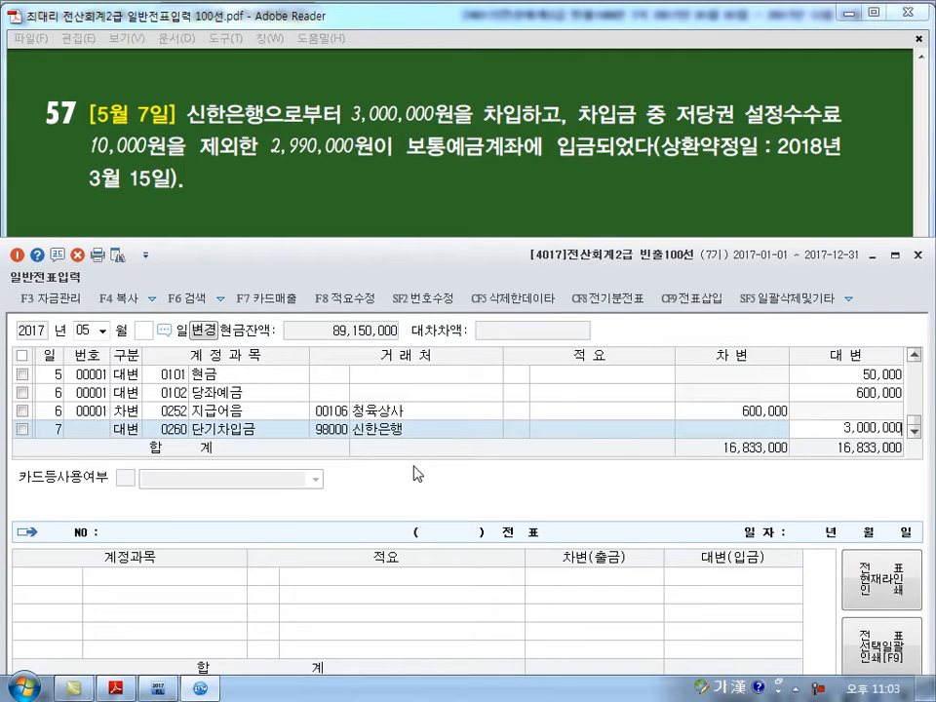
type("000")
key("Return")
Step: Add a May 7 debit line for 보통예금 (0103) at 2,990,000
key("Return")
type("3")
key("Return")
type("10")
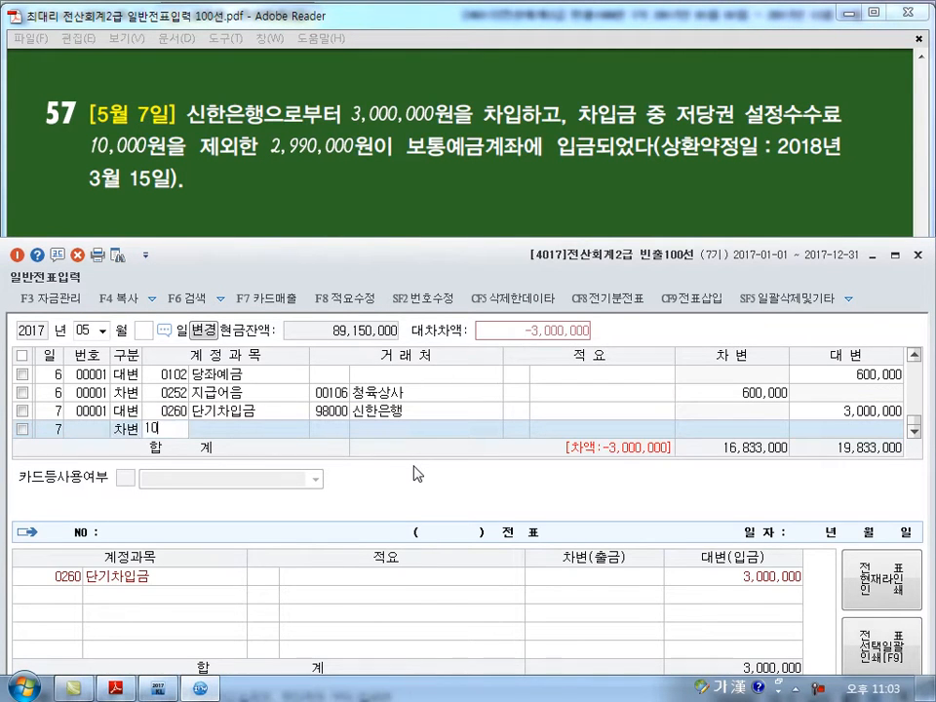
type("3")
key("Return")
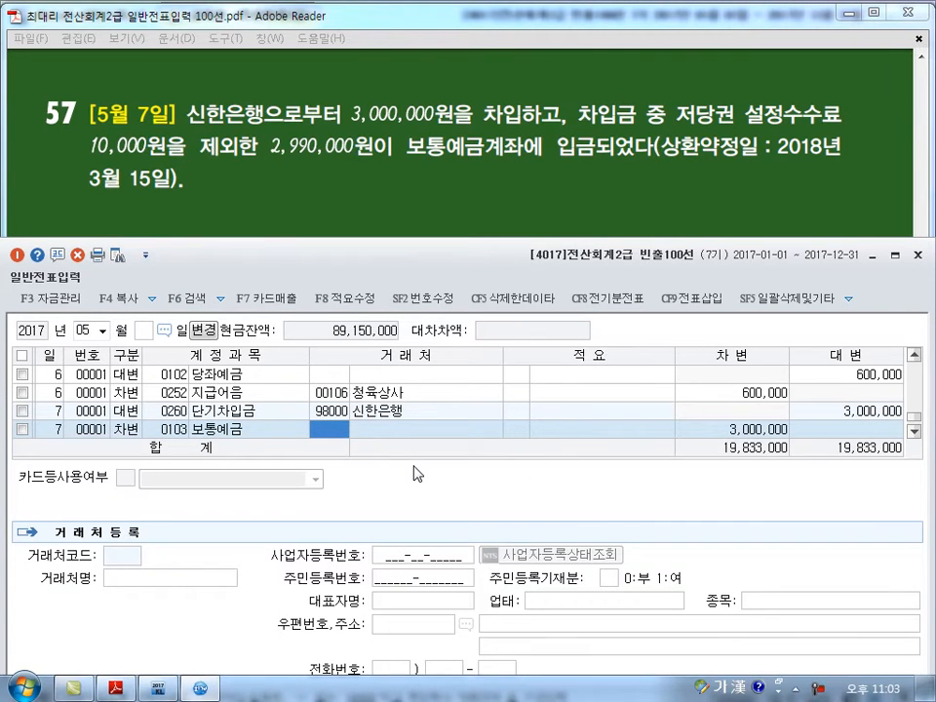
key("Return")
key("Return")
type("2,990,000")
key("Return")
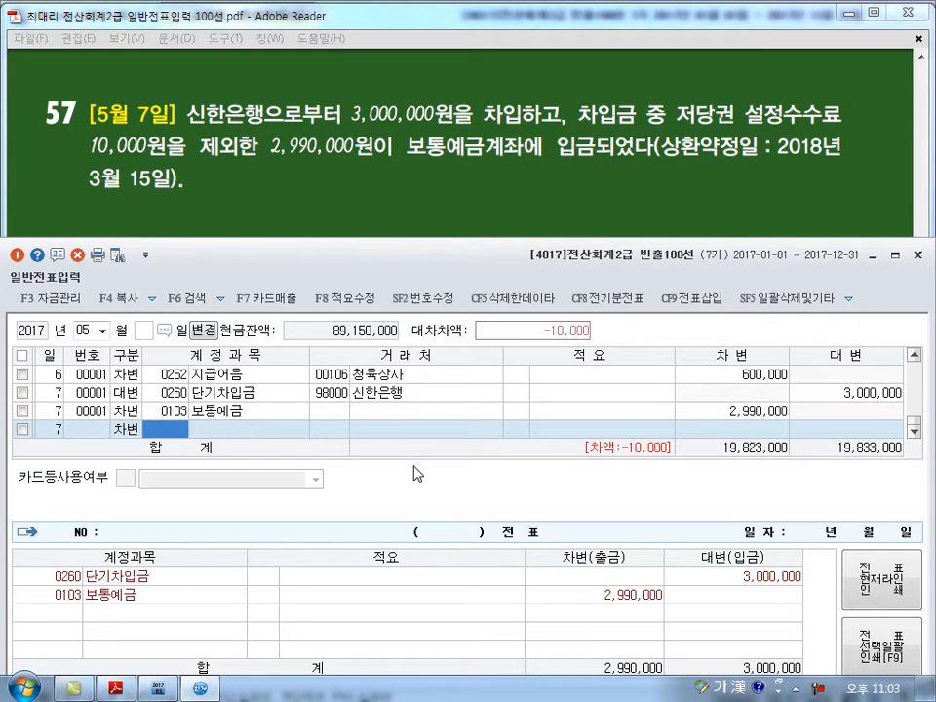
Step: Balance the May 7 entry with a 10,000 debit to 수수료비용 (0831)
type("831")
key("Return")
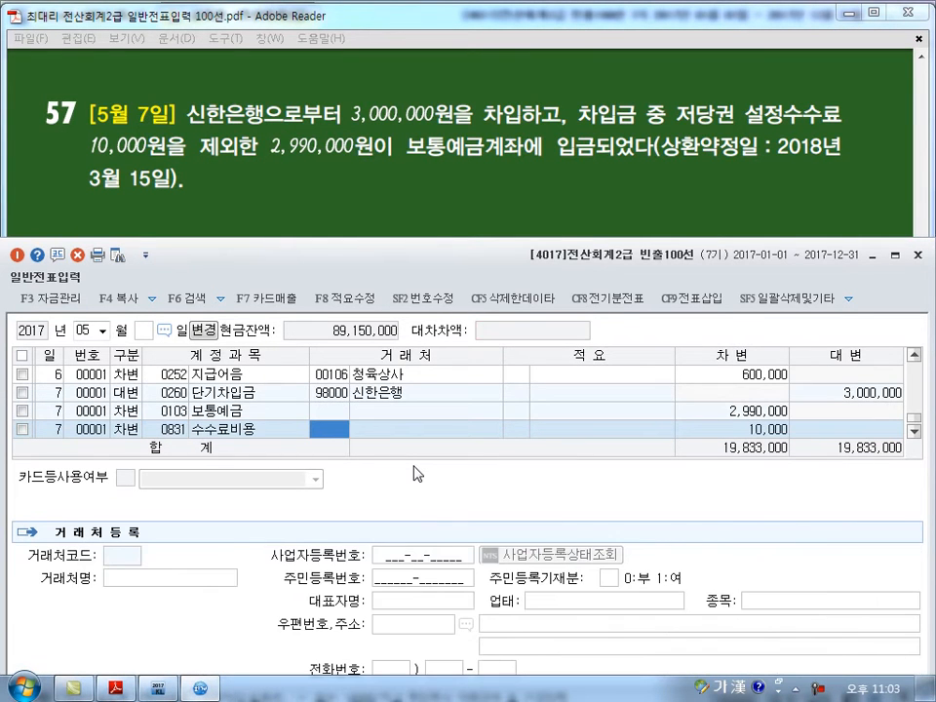
key("Return")
key("Return")
key("Return")
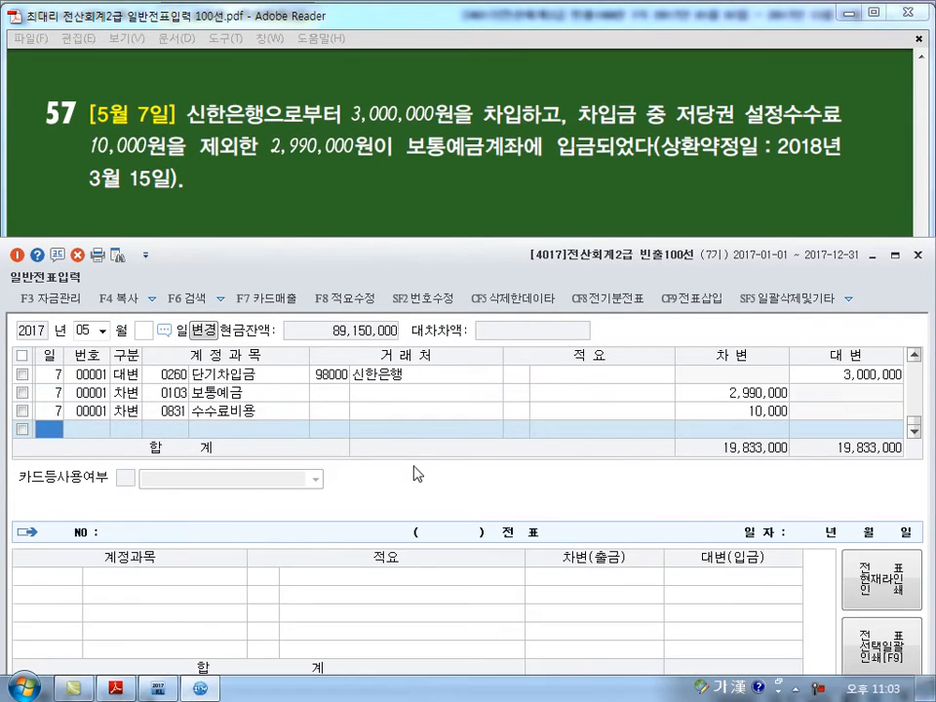
Step: Record problem 58's May 8 credit line for 단기차입금 (0260) with 용팔상사 (00108) at 1,000,000
type("8")
key("Return")
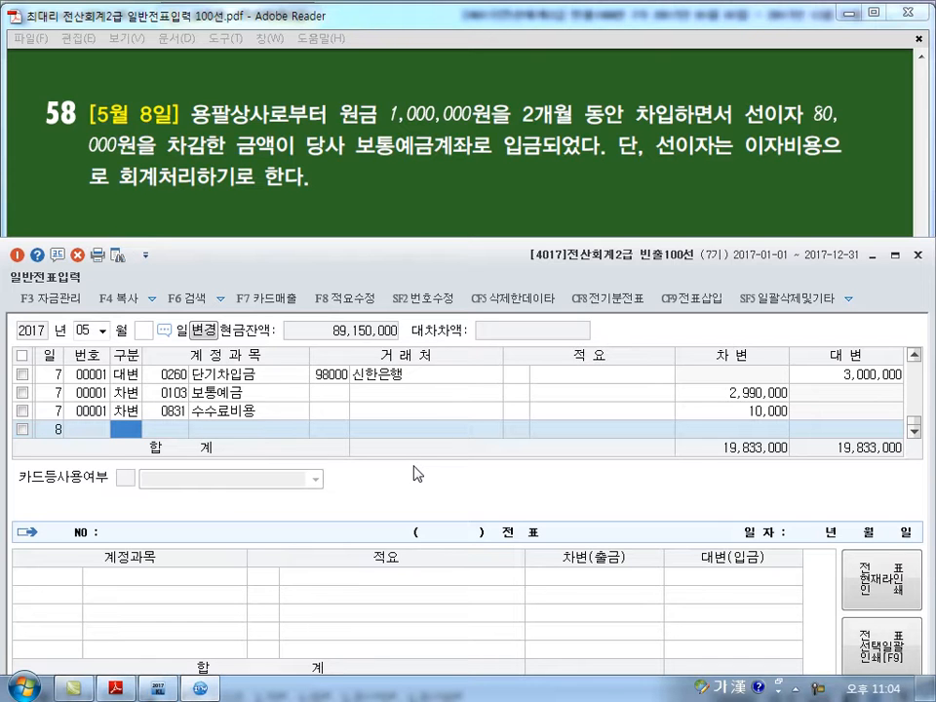
type("4260")
key("Return")
type("108")
key("Return")
key("Return")
type("1000000")
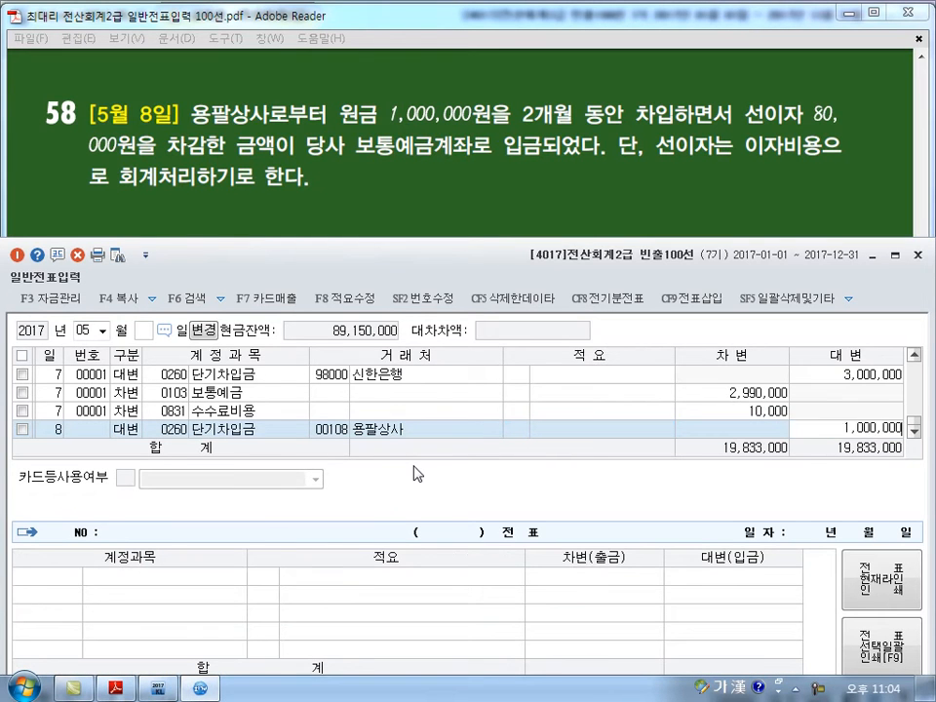
key("Return")
Step: Add a May 8 debit line for 이자비용 (0951) at 80,000
type("3")
key("Return")
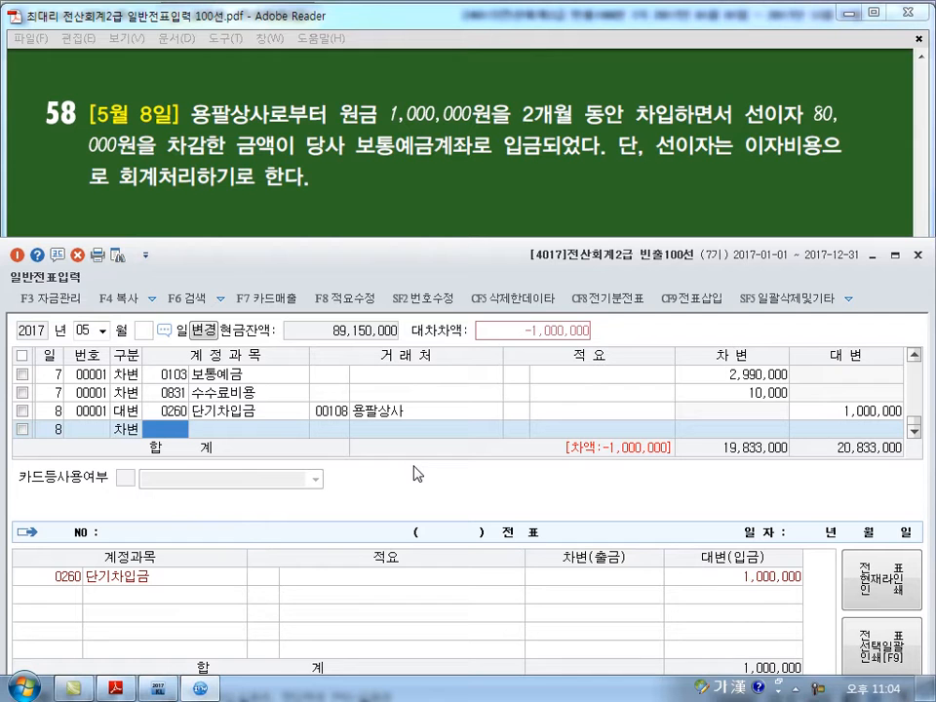
type("931")
key("Return")
key("Left")
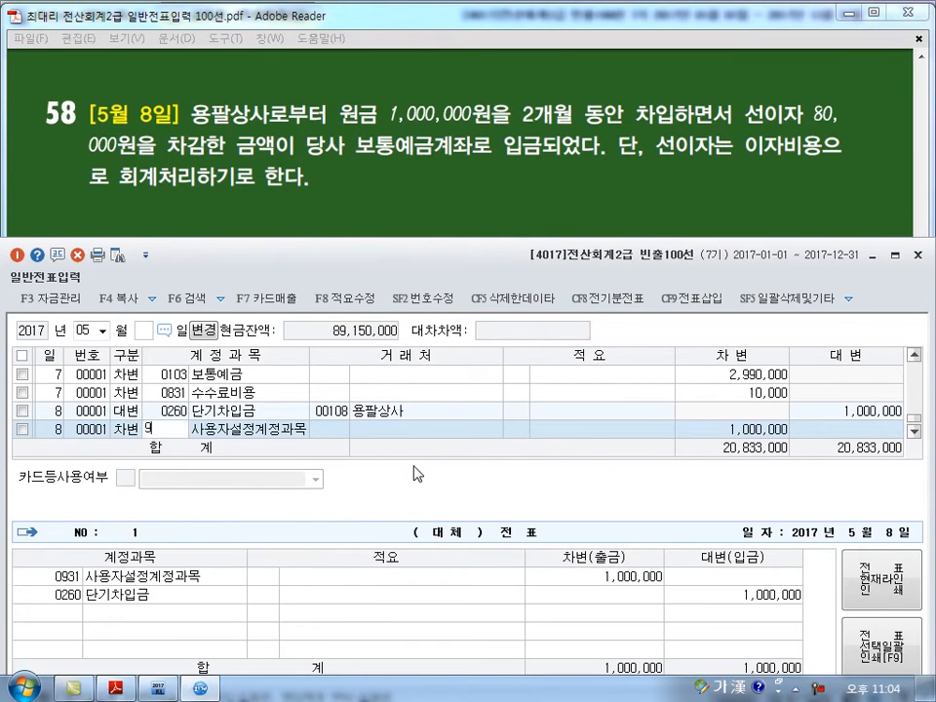
type("951")
key("Return")
key("Return")
key("Return")
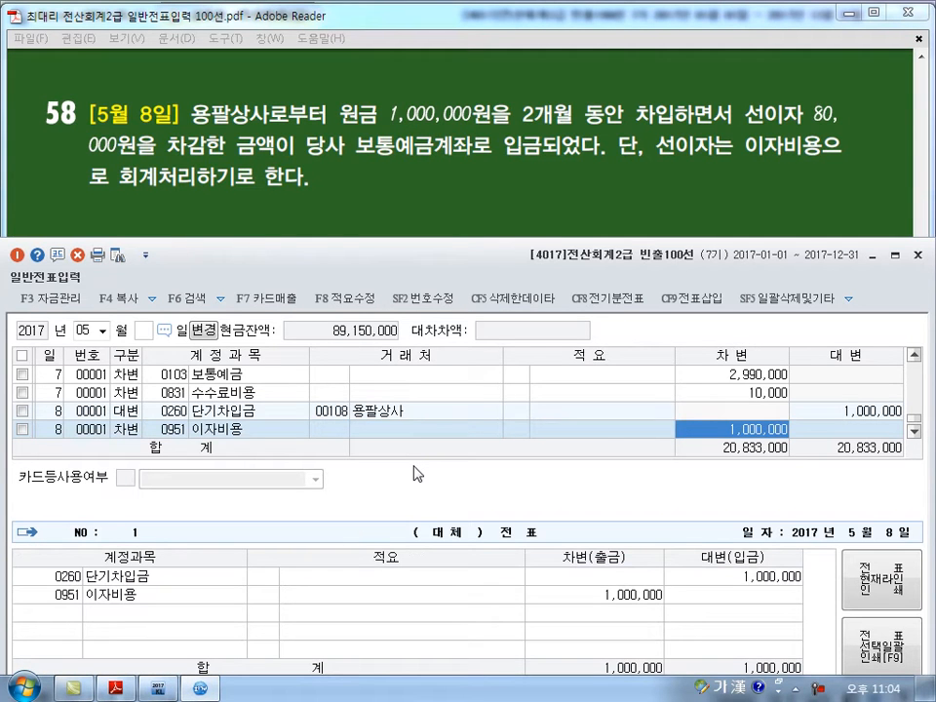
type("80000")
key("Return")
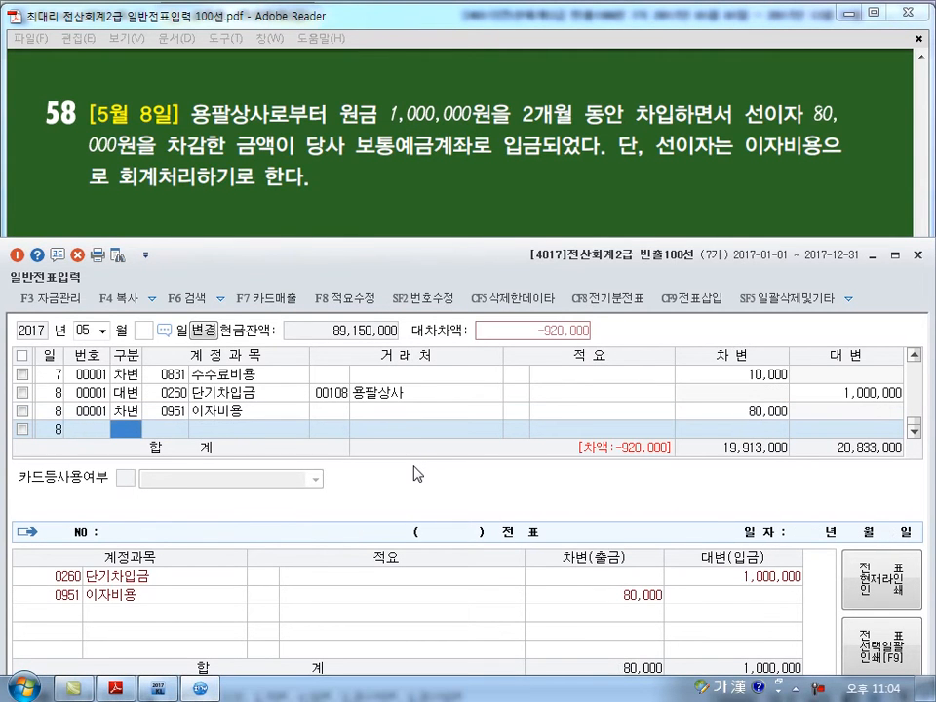
Step: Balance the May 8 entry with a 920,000 debit to 보통예금 (0103)
type("3103")
key("Return")
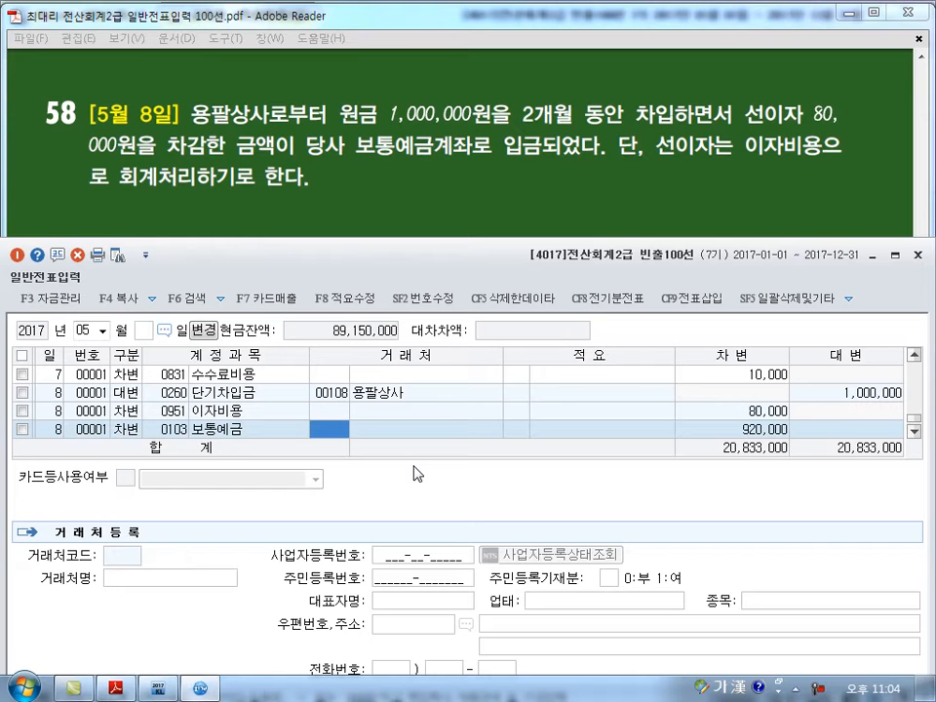
key("Return")
key("Return")
key("Return")
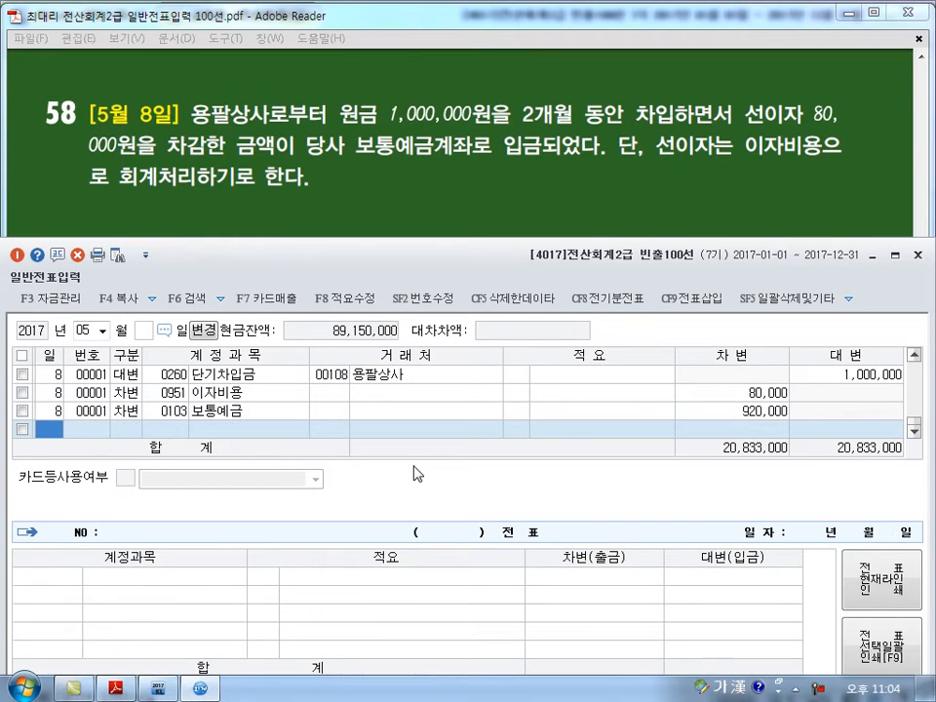
Step: Record problem 59's May 9 debit line for 단기차입금 (0260) with 영구상사 (00109) at 900,000
type("9")
key("Return")
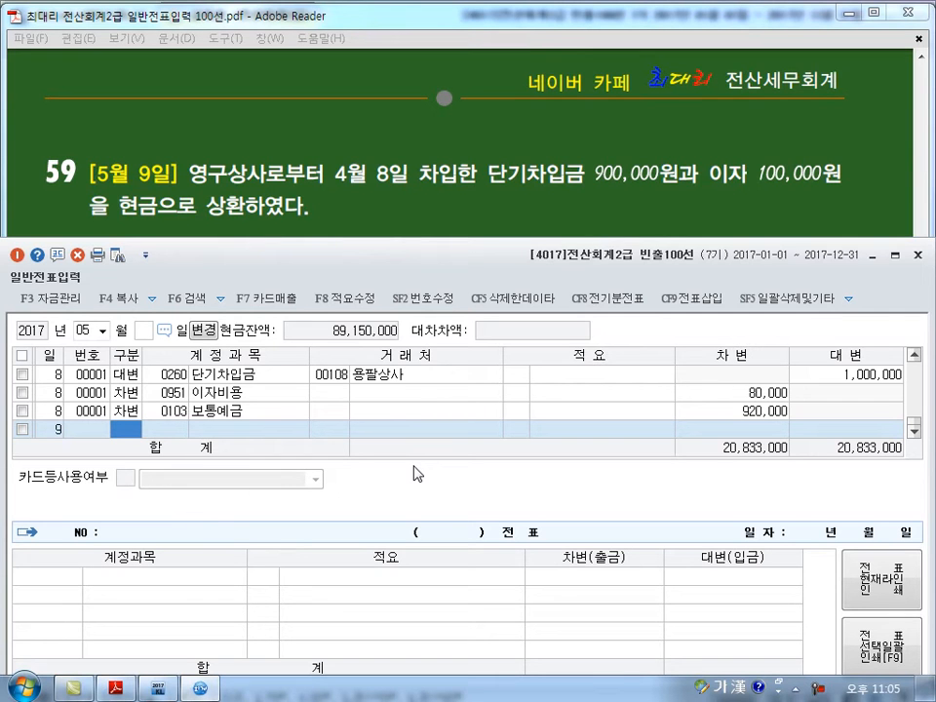
type("3")
key("Return")
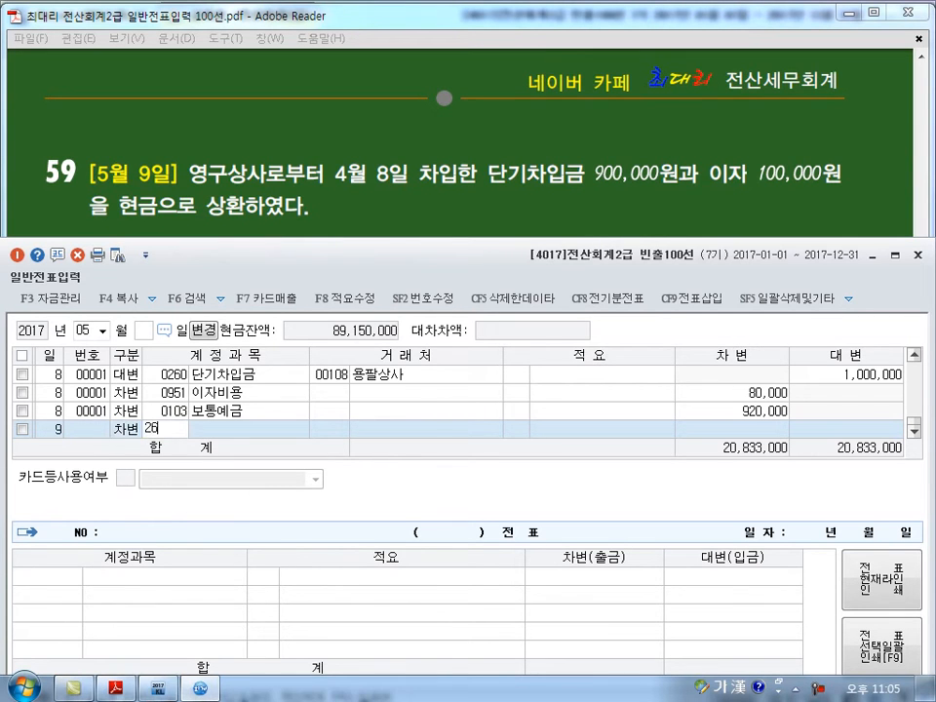
type("260")
key("Return")
type("109")
key("Return")
key("Return")
type("900000")
key("Return")
Step: Add a May 9 debit line for 이자비용 (0951) at 100,000
type("3")
key("Return")
type("951")
key("Return")
key("Return")
key("Return")
type("100000")
key("Return")
Step: Balance the May 9 entry with a 1,000,000 credit to 현금 (0101)
type("4")
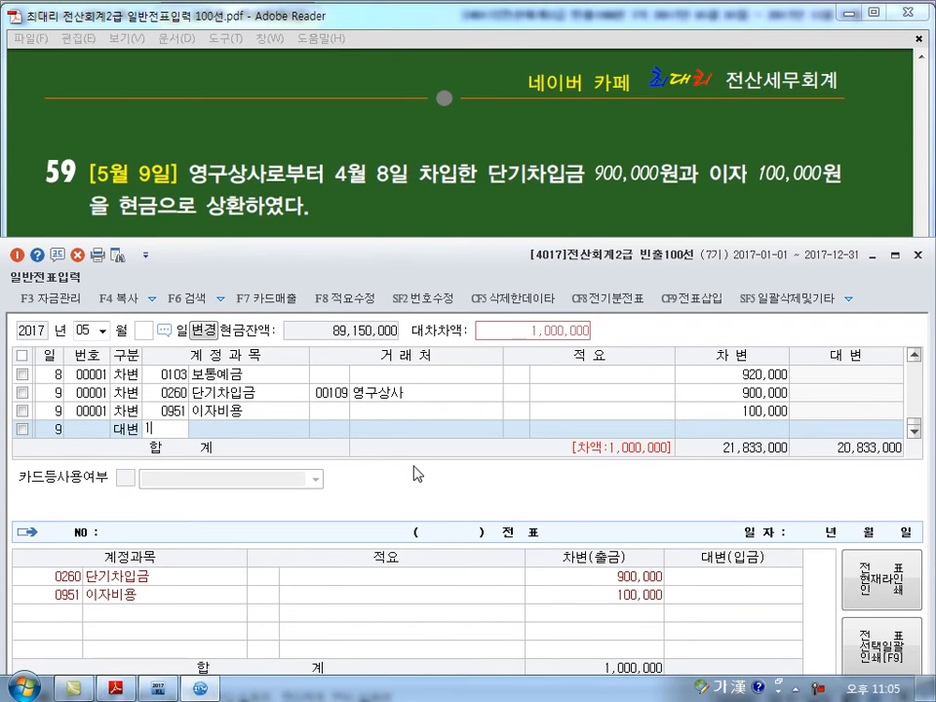
key("Return")
type("101")
key("Return")
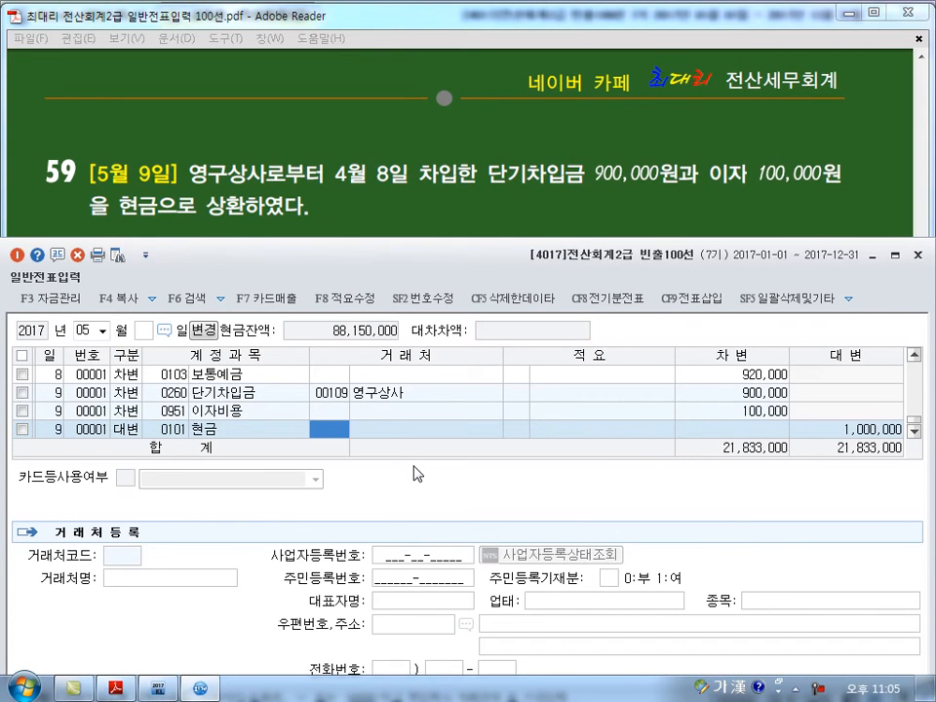
key("Return")
key("Return")
key("Return")
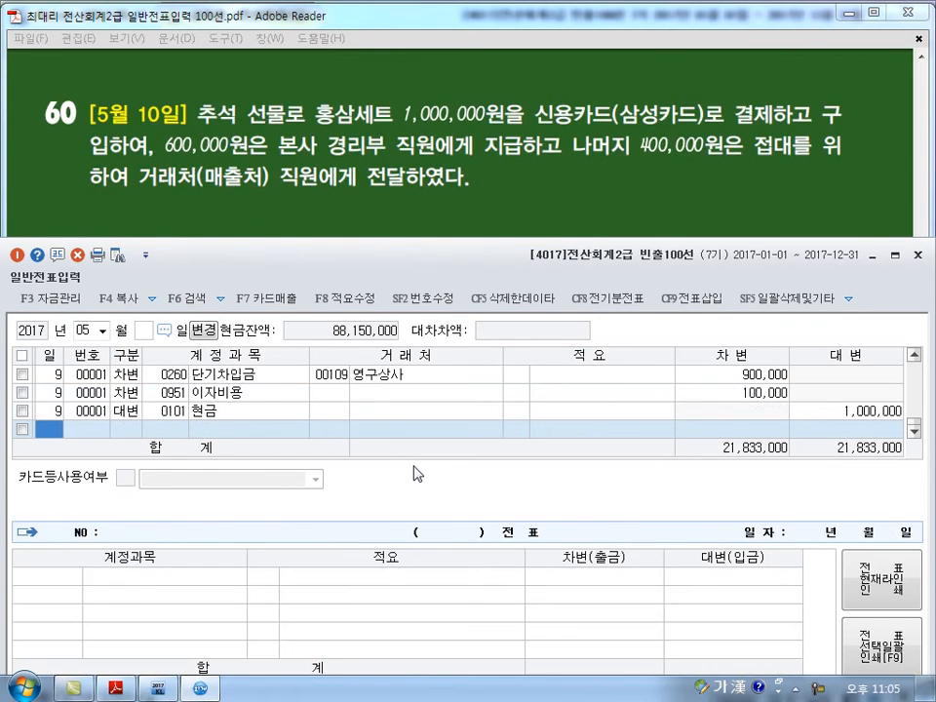
Step: Record problem 60's May 10 debit line for 복리후생비 (0811) at 600,000
type("10")
key("Return")
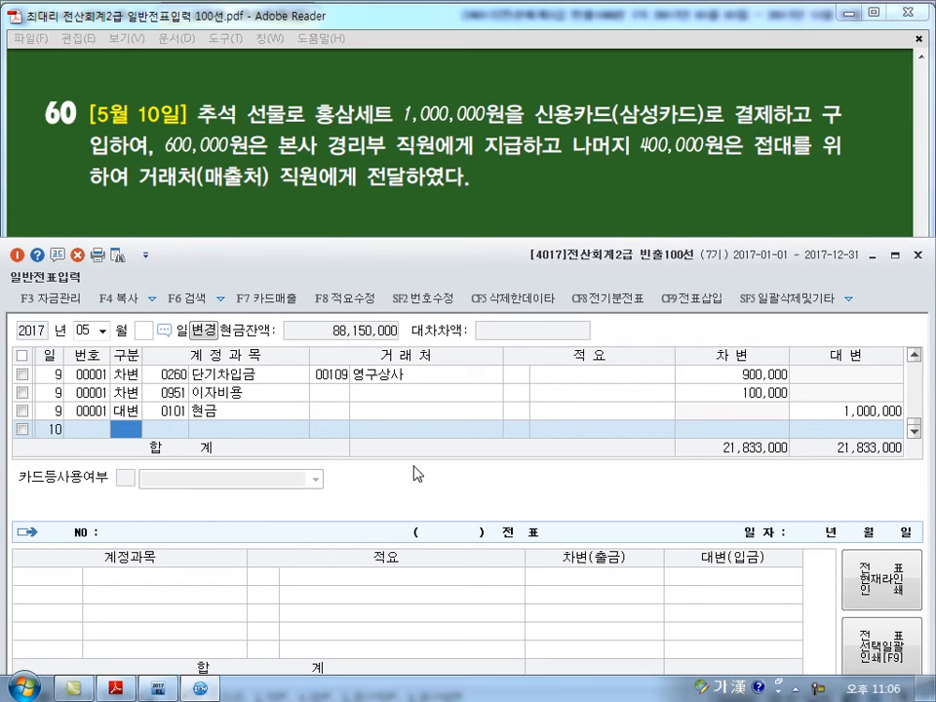
type("3")
key("Return")
type("811")
key("Return")
key("Return")
key("Return")
type("6000000")
key("Return")
Step: Add a May 10 debit line for 접대비 (0813) at 400,000
type("813")
key("Return")
key("Return")
key("Return")
type("4000000")
key("Return")
Step: Balance the May 10 entry with a 1,000,000 credit to 미지급금 (0253) for 삼성카드 (99600)
type("4")
key("Return")
type("253")
key("Return")
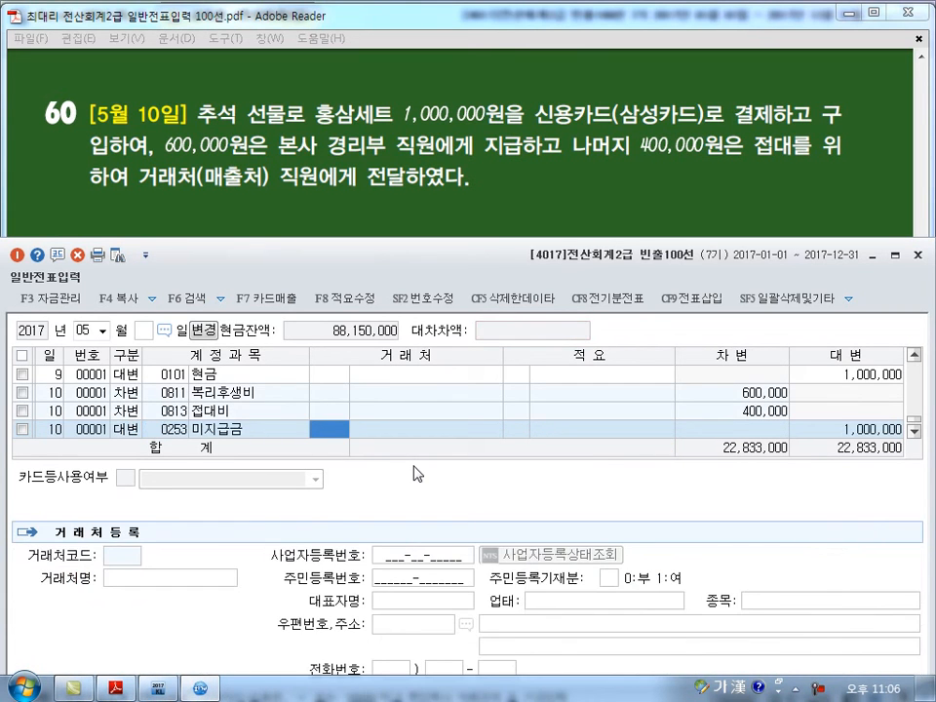
type("삼성")
key("Return")
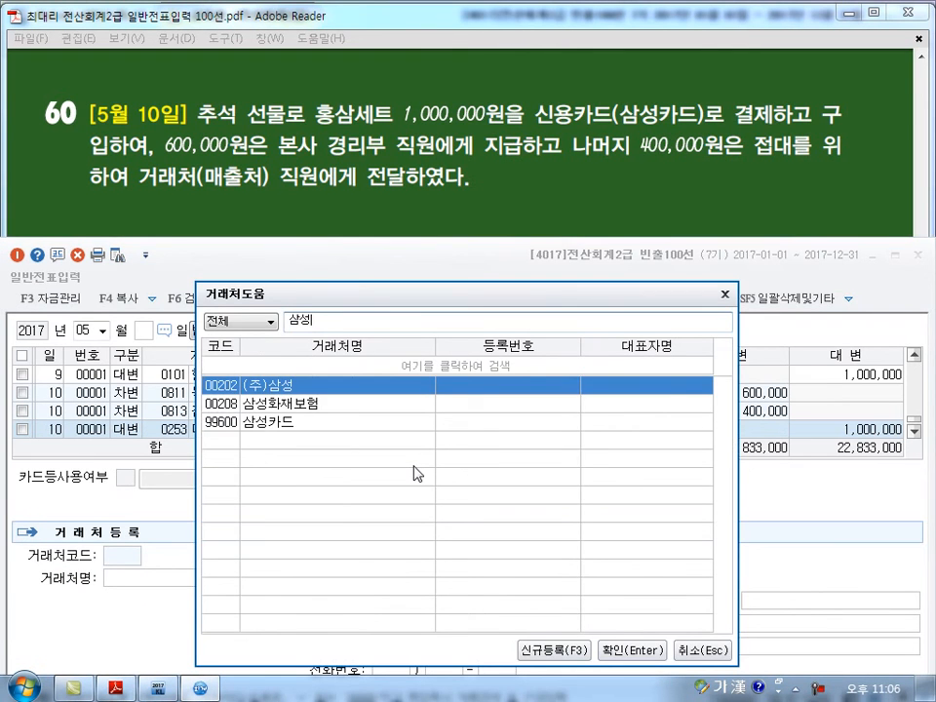
key("Down")
key("Down")
key("Return")
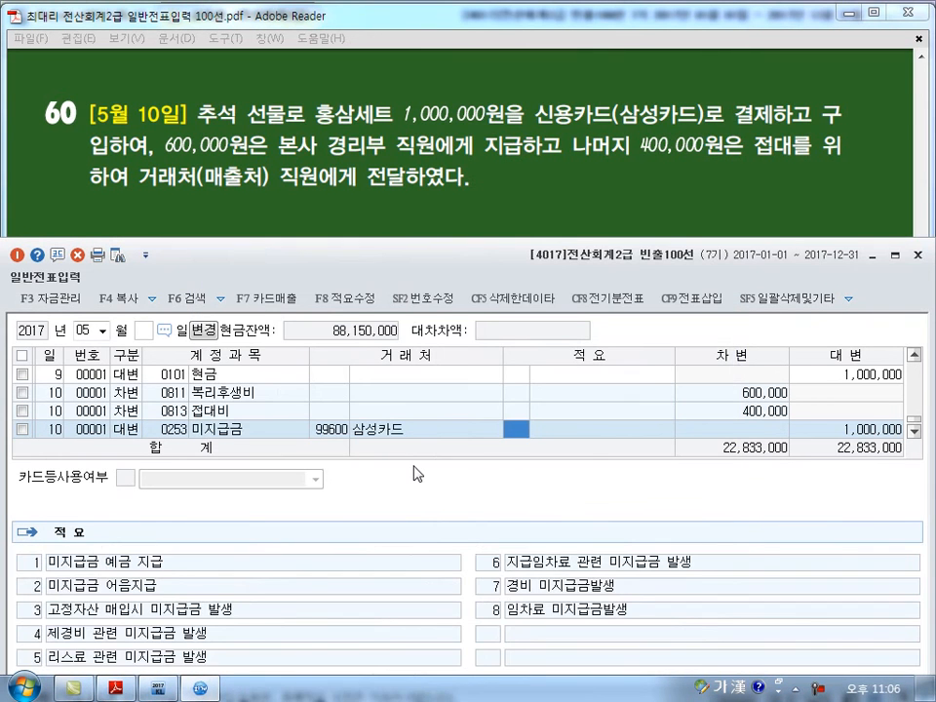